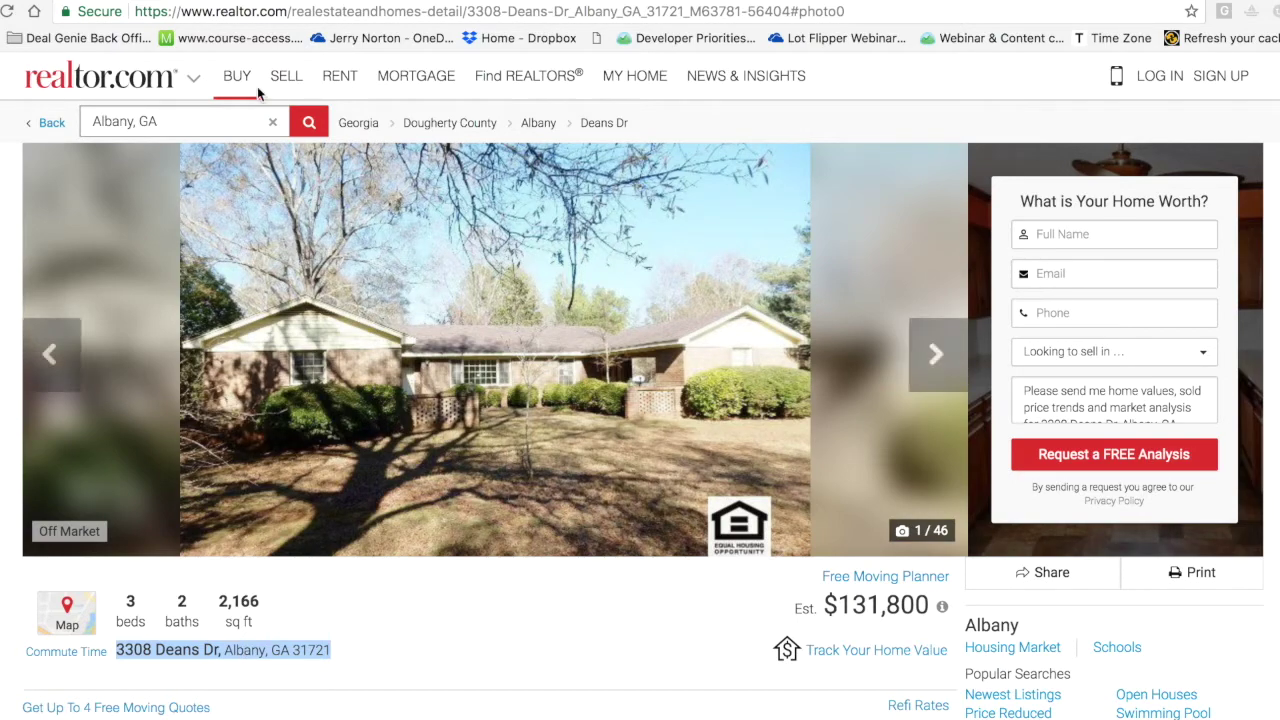
{"action": "key", "text": "super+Tab"}
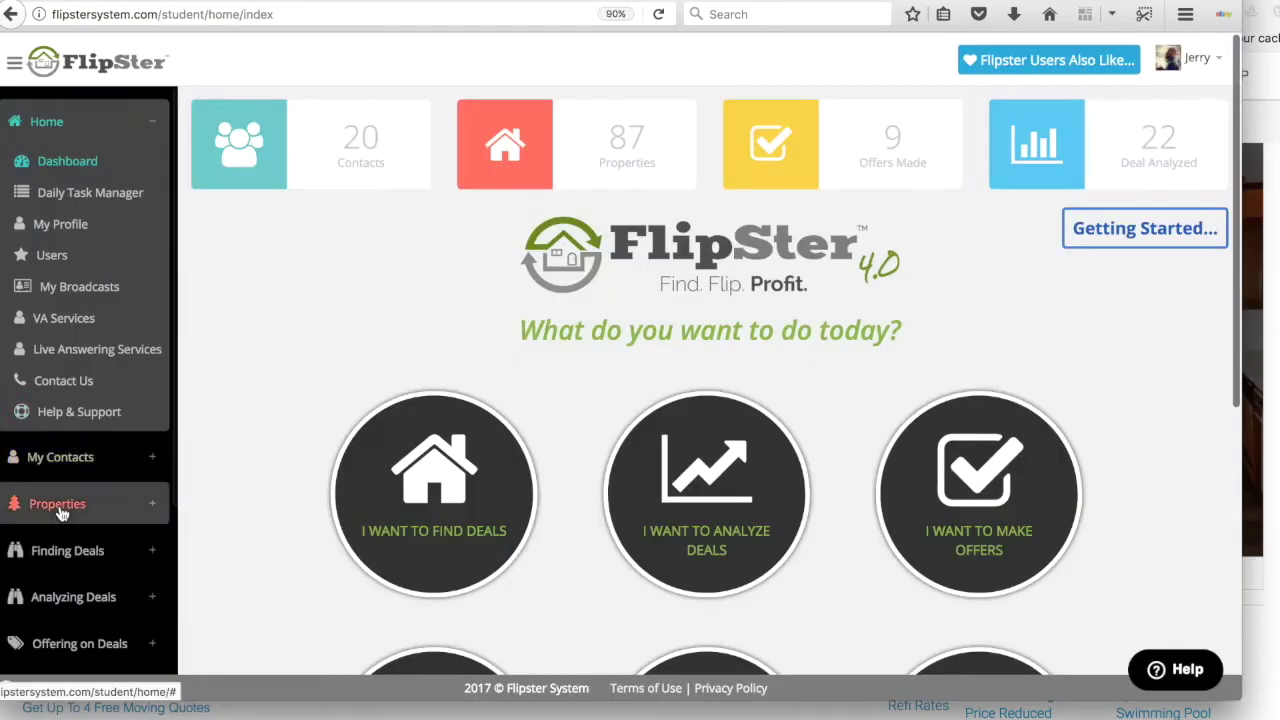
{"action": "left_click", "coordinate": [63, 503]}
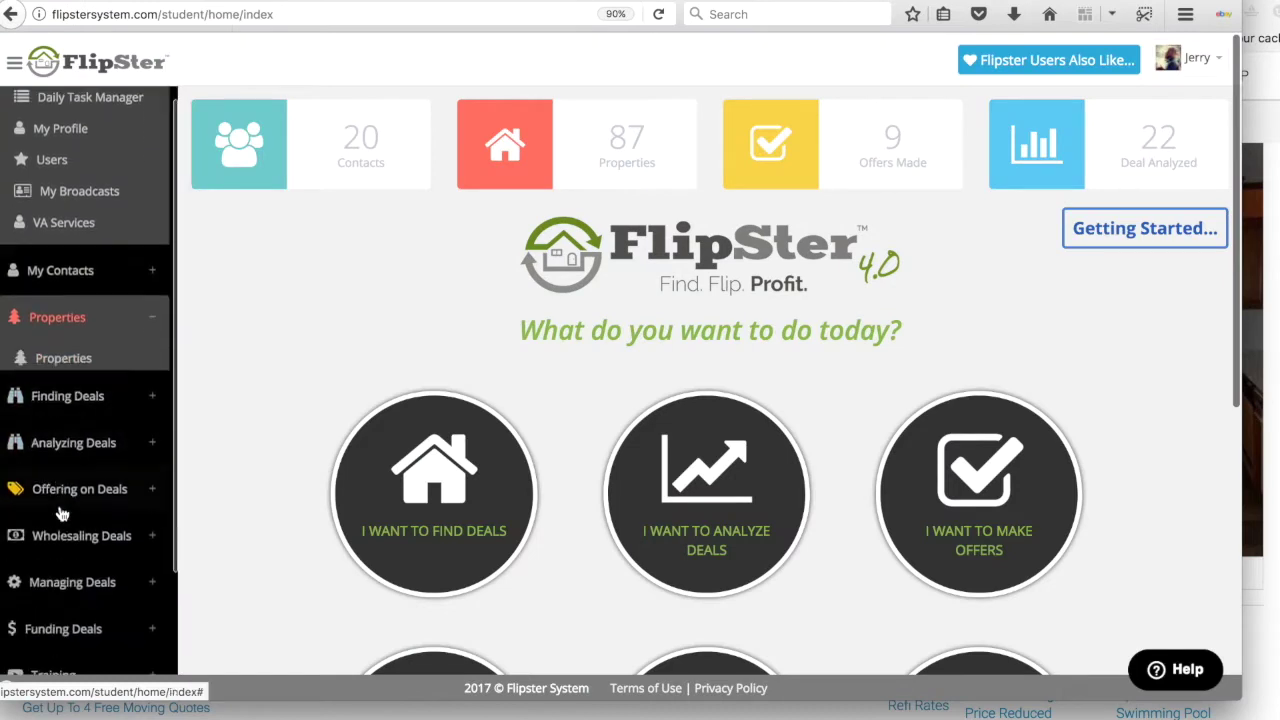
{"action": "left_click", "coordinate": [72, 196]}
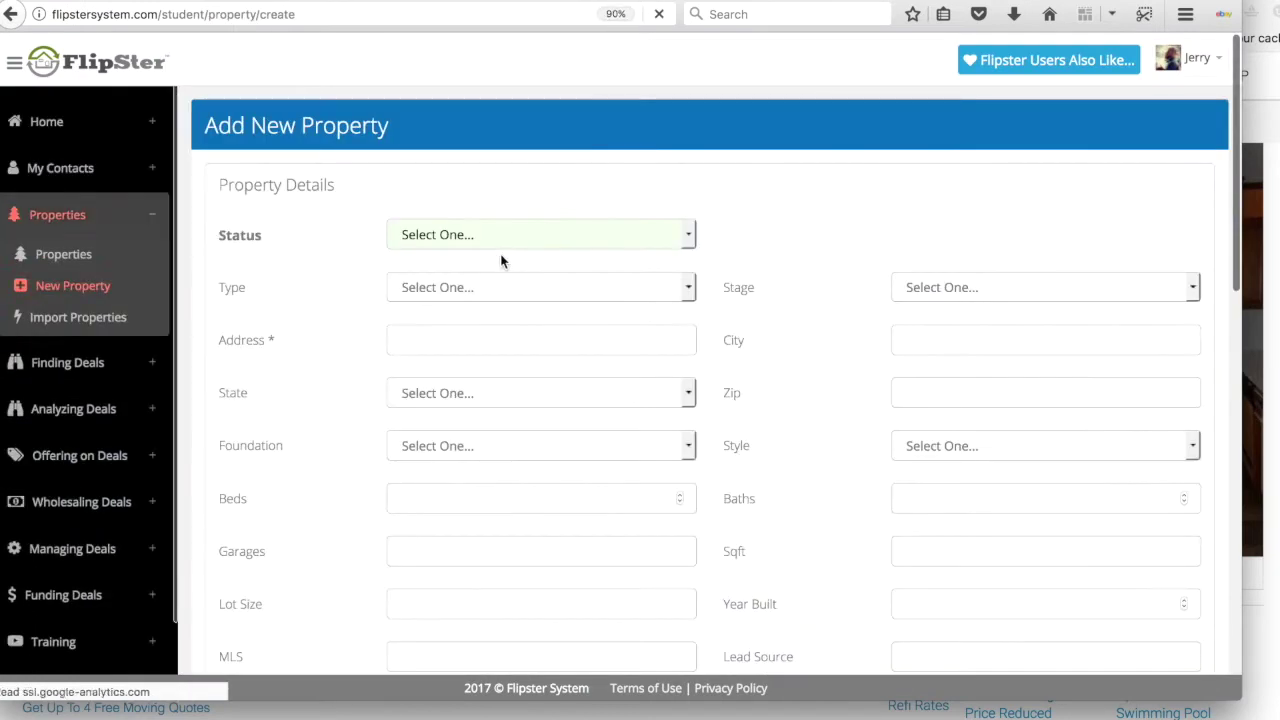
{"action": "left_click", "coordinate": [435, 342]}
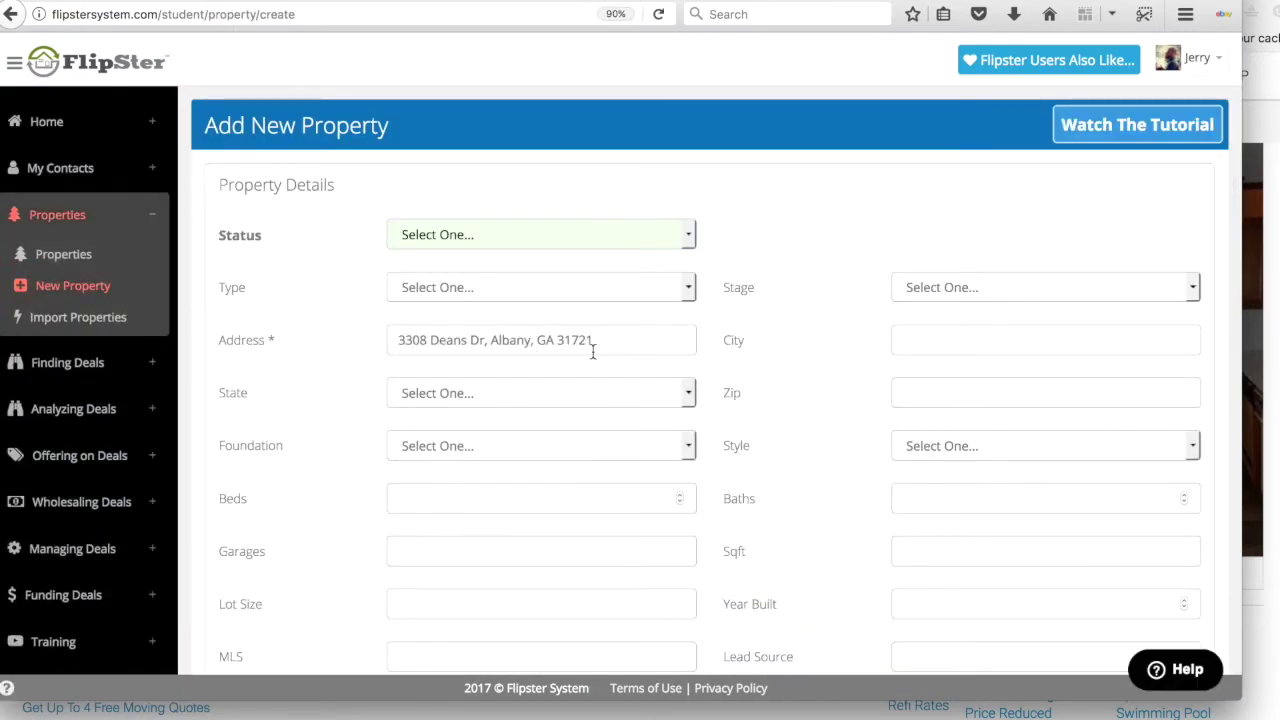
{"action": "type", "text": "albany"}
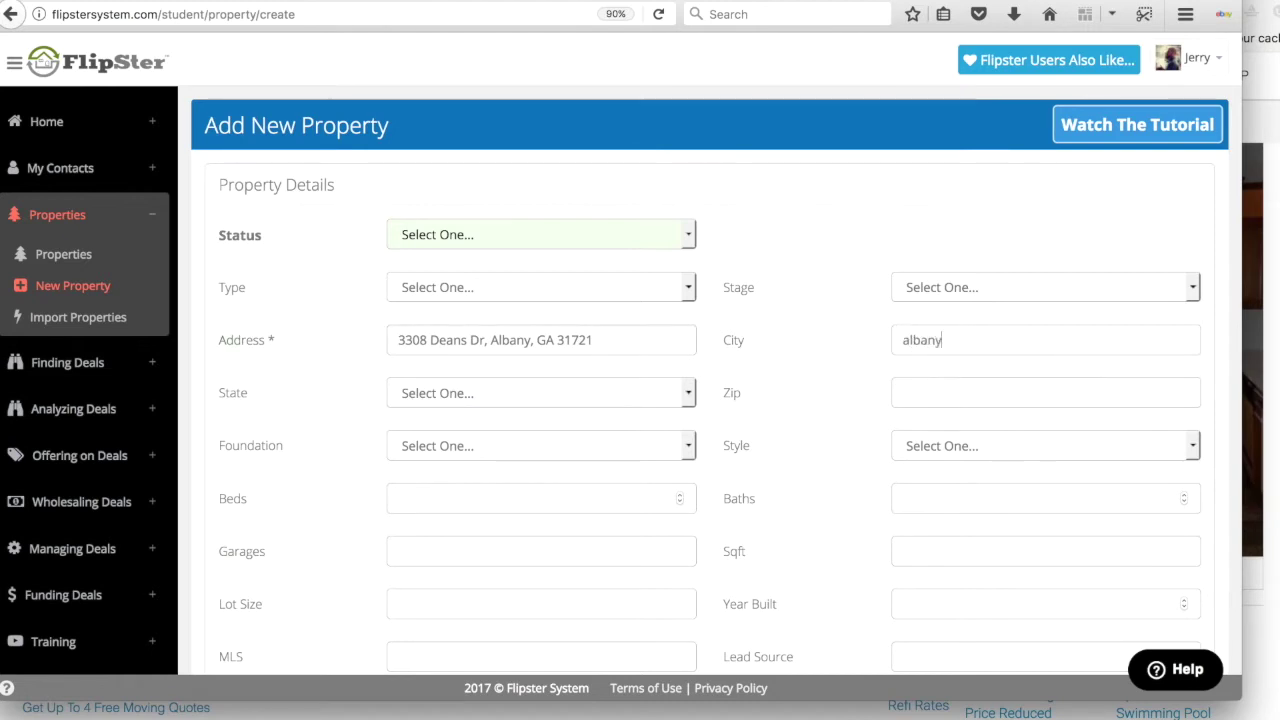
{"action": "left_click", "coordinate": [573, 392]}
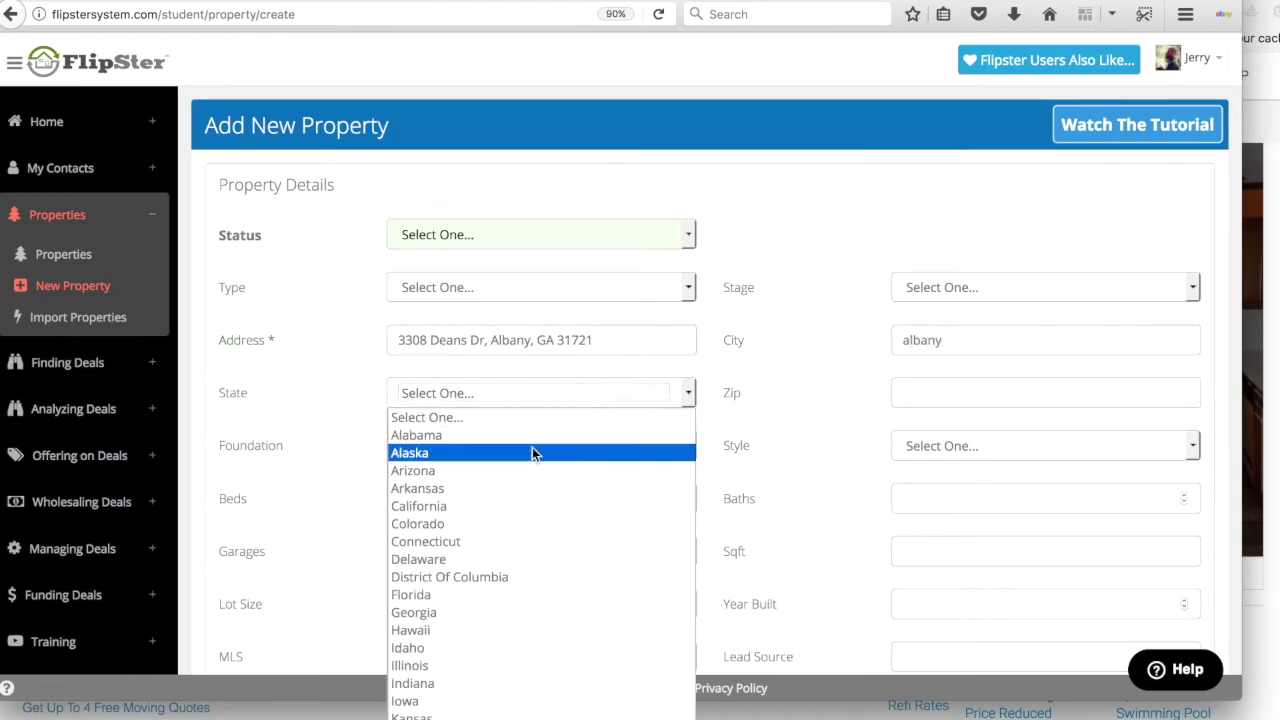
{"action": "key", "text": "g"}
{"action": "left_click", "coordinate": [1006, 398]}
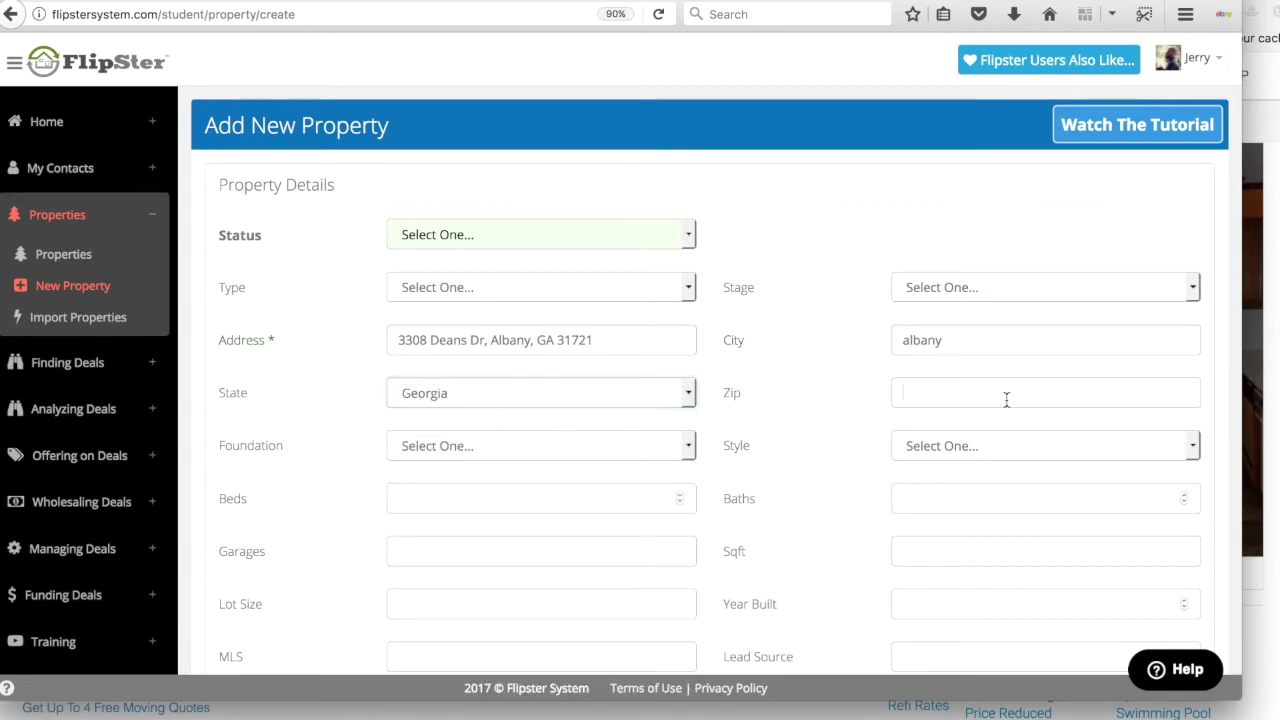
{"action": "type", "text": "317"}
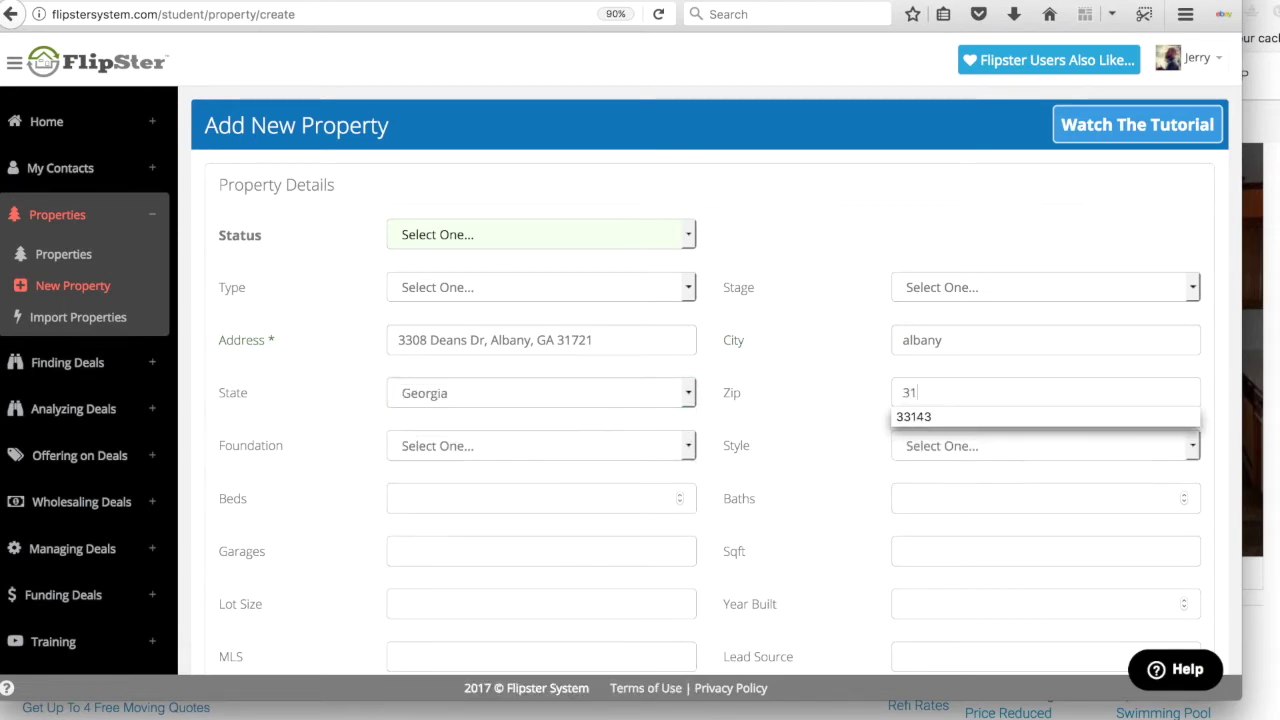
{"action": "left_click", "coordinate": [592, 340]}
{"action": "key", "text": "BackSpace"}
{"action": "key", "text": "BackSpace"}
{"action": "key", "text": "BackSpace"}
{"action": "key", "text": "BackSpace"}
{"action": "key", "text": "BackSpace"}
{"action": "key", "text": "BackSpace"}
{"action": "key", "text": "BackSpace"}
{"action": "key", "text": "BackSpace"}
{"action": "key", "text": "BackSpace"}
{"action": "key", "text": "BackSpace"}
{"action": "key", "text": "BackSpace"}
{"action": "key", "text": "BackSpace"}
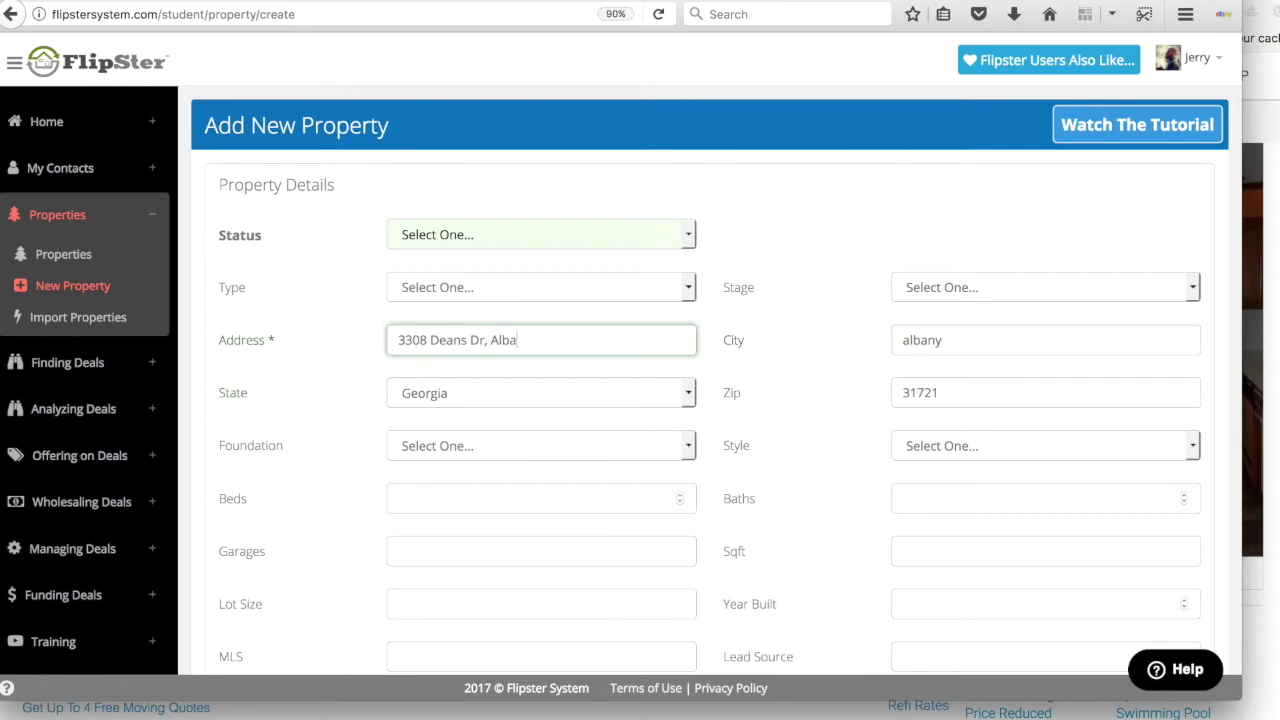
Step: Set the property's Status to Pending, Type to House and Stage to Analyzing
{"action": "left_click", "coordinate": [543, 227]}
{"action": "left_click", "coordinate": [466, 313]}
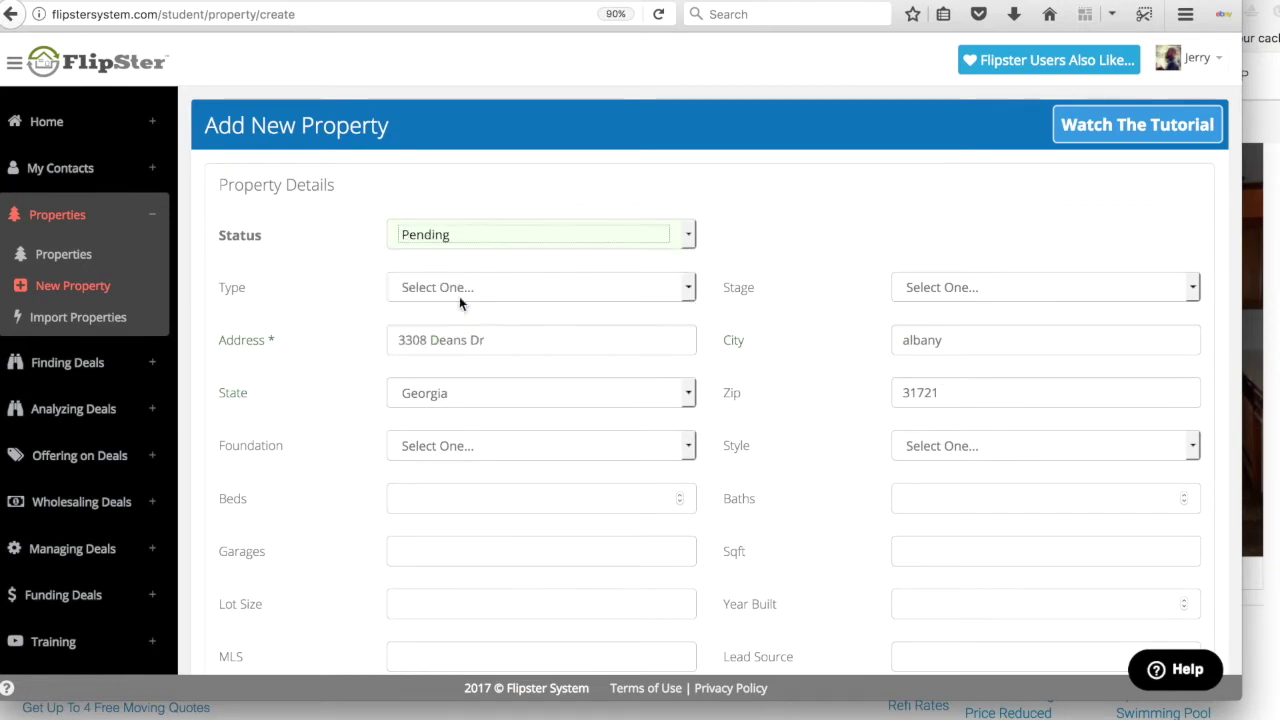
{"action": "left_click", "coordinate": [458, 289]}
{"action": "left_click", "coordinate": [420, 330]}
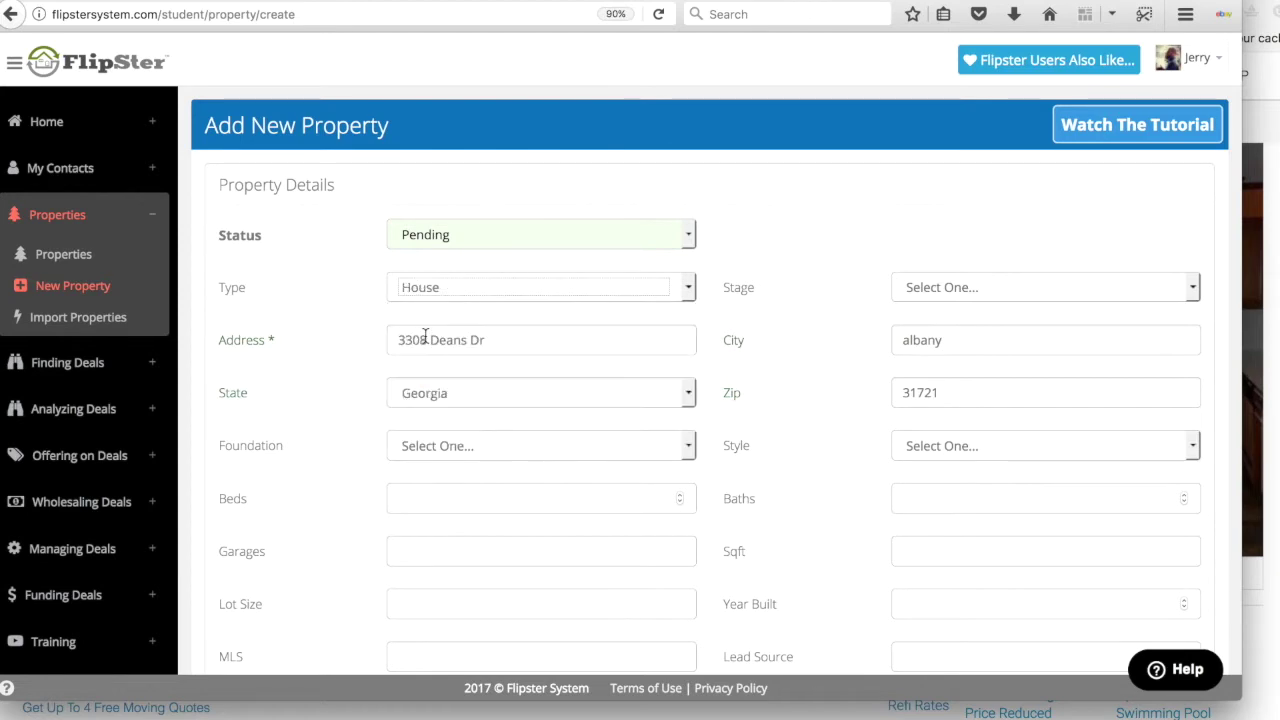
{"action": "left_click", "coordinate": [1029, 284]}
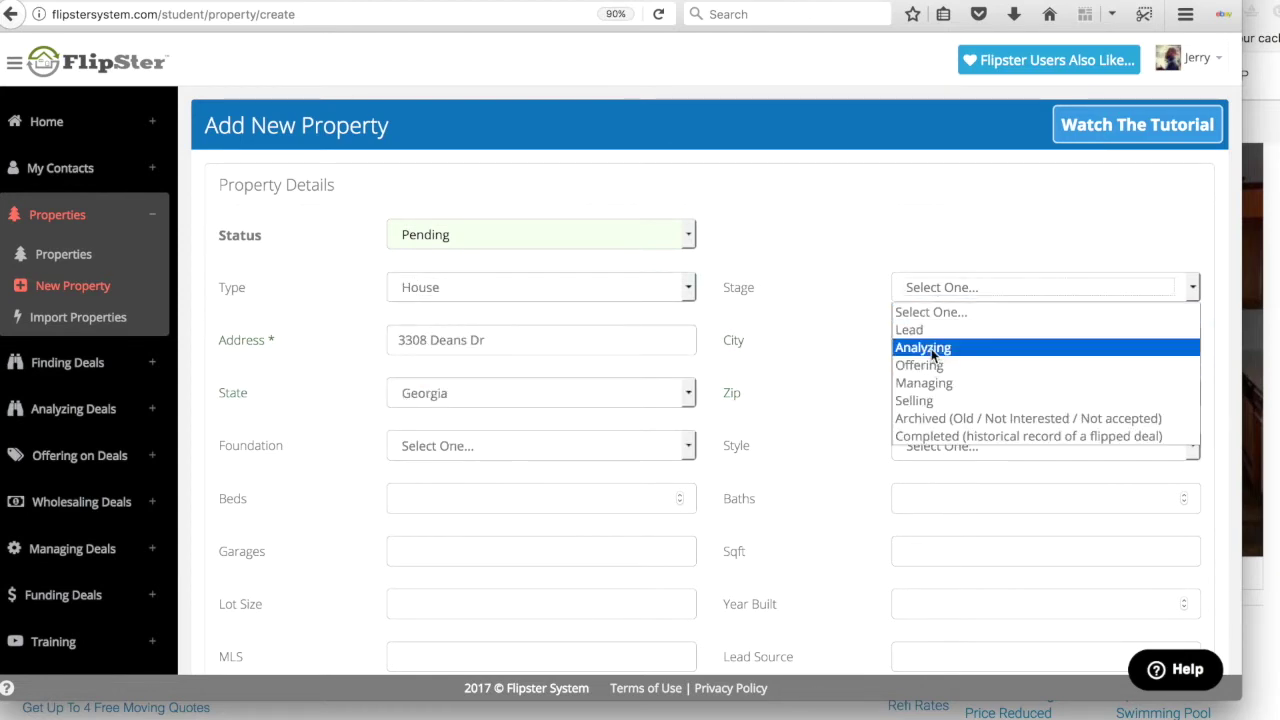
{"action": "left_click", "coordinate": [931, 347]}
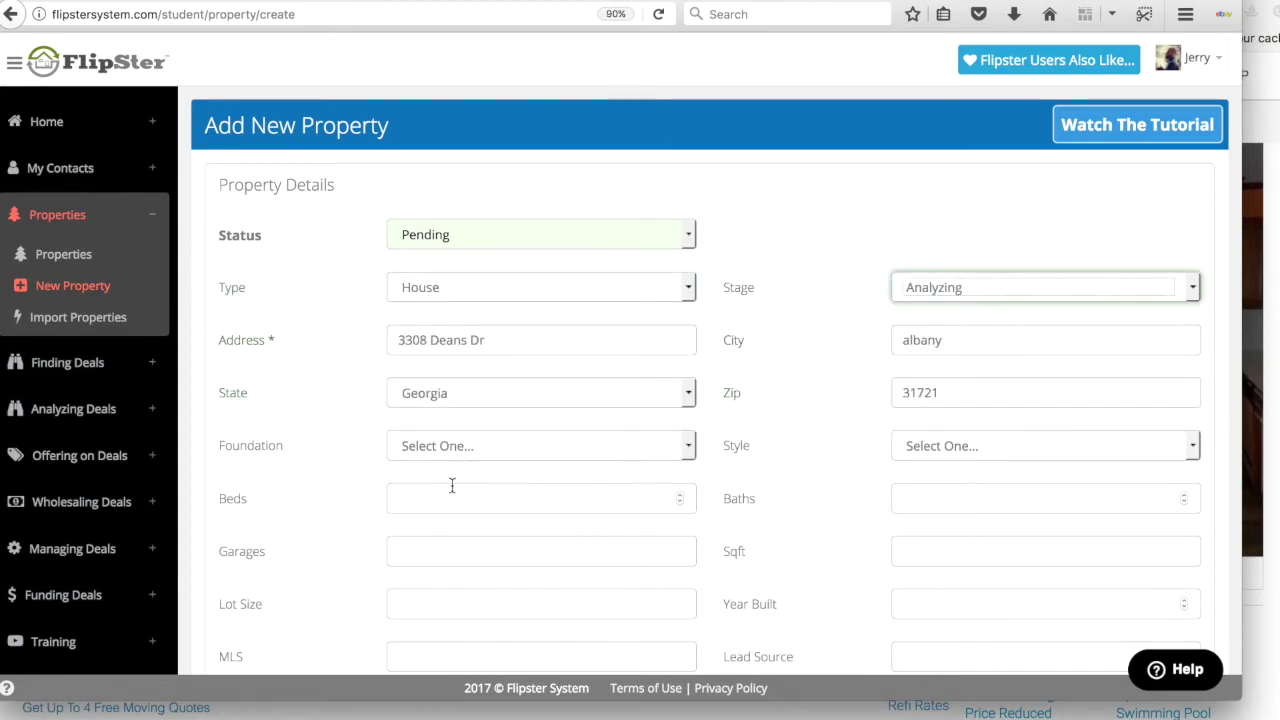
{"action": "left_click", "coordinate": [448, 489]}
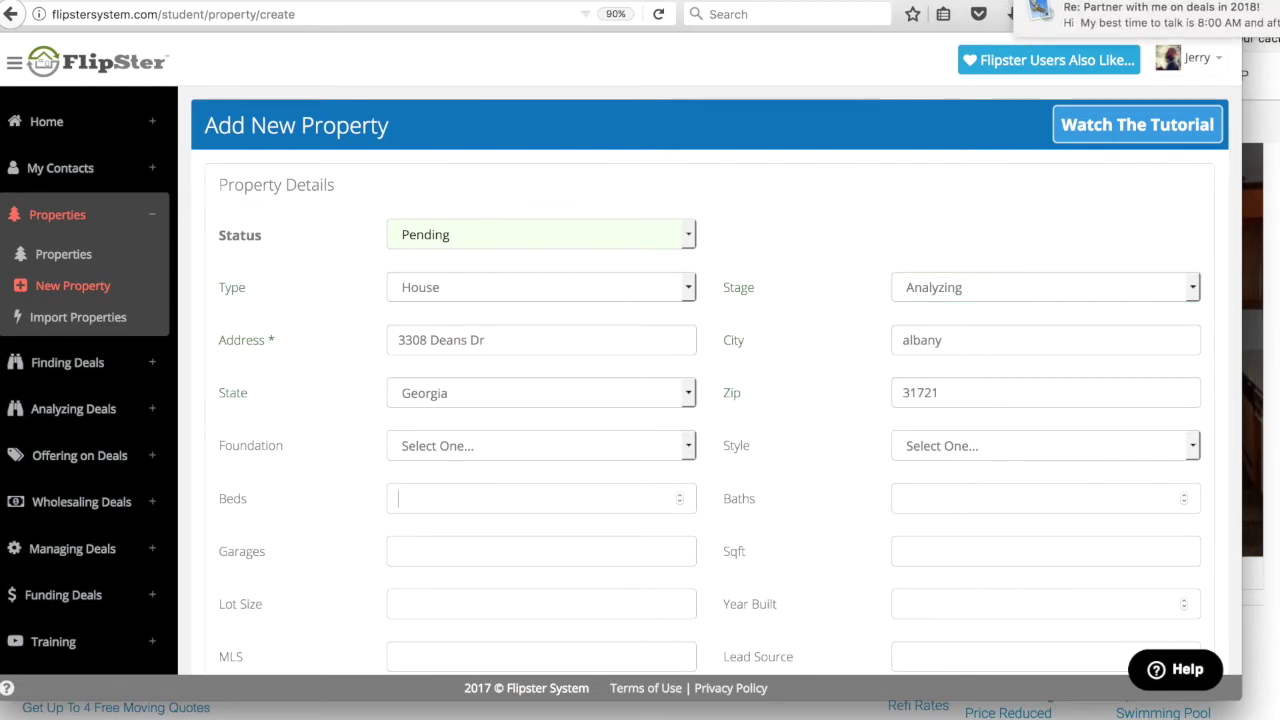
Step: Using the realtor.com listing, enter 3 beds, 2 baths, 2166 sq ft and '2 carport' garages
{"action": "key", "text": "super+Tab"}
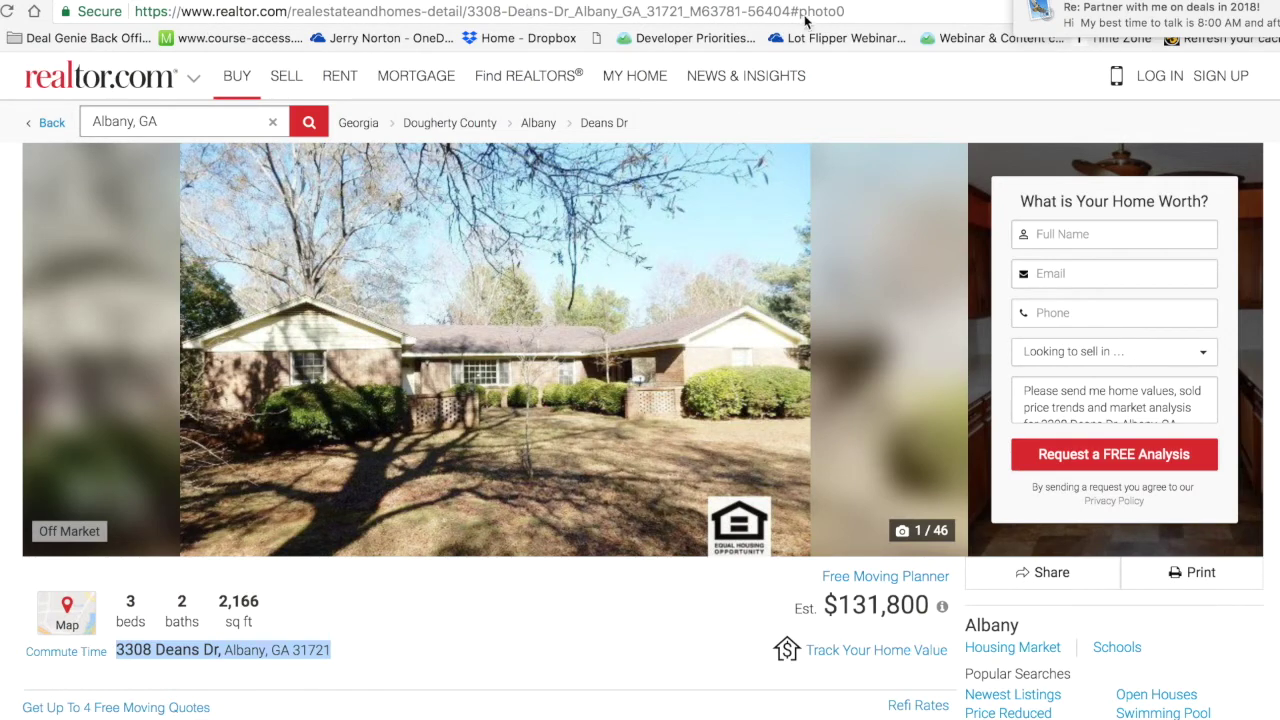
{"action": "key", "text": "super+Tab"}
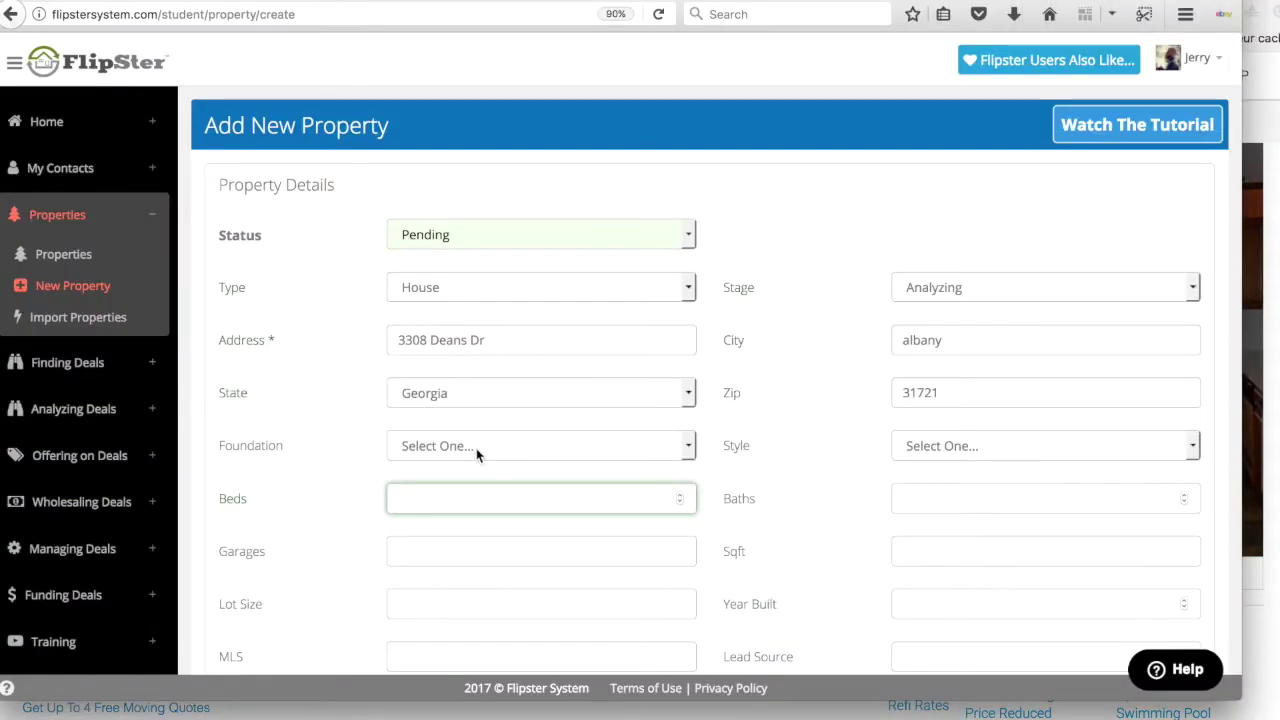
{"action": "left_click", "coordinate": [951, 553]}
{"action": "type", "text": "2166"}
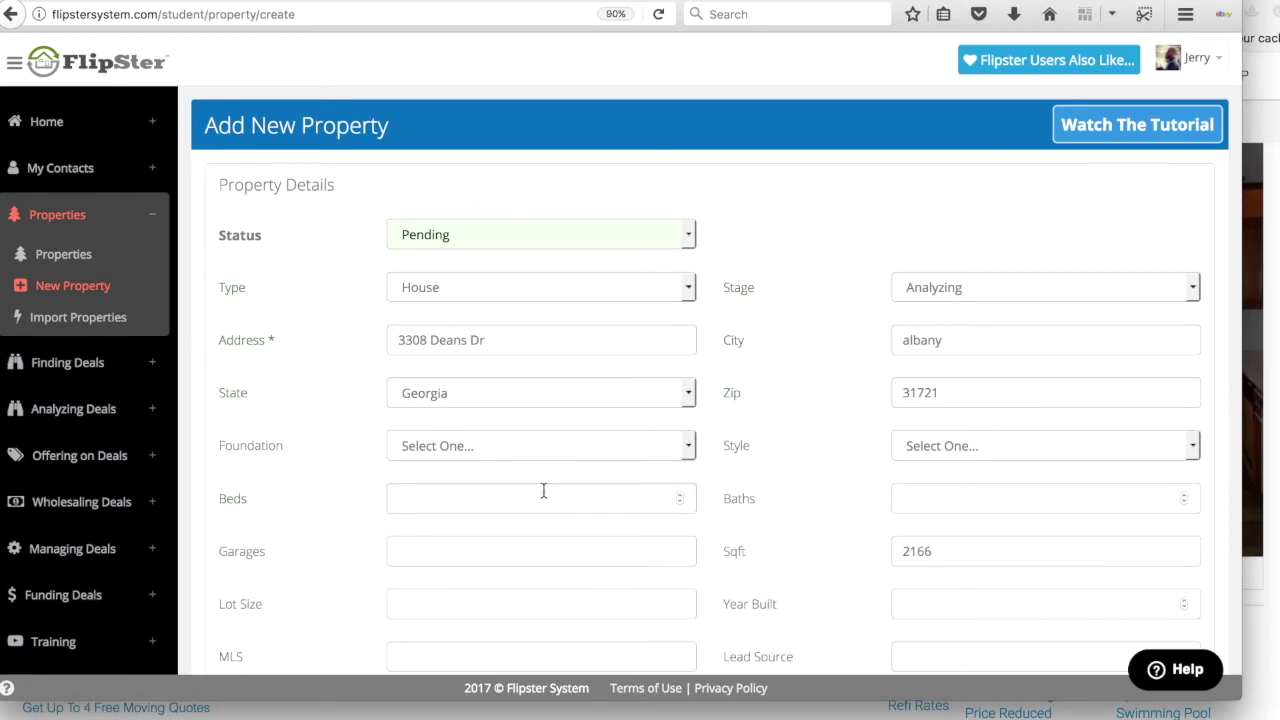
{"action": "type", "text": "3"}
{"action": "scroll", "coordinate": [379, 536], "scroll_direction": "down", "scroll_amount": 1}
{"action": "type", "text": "2"}
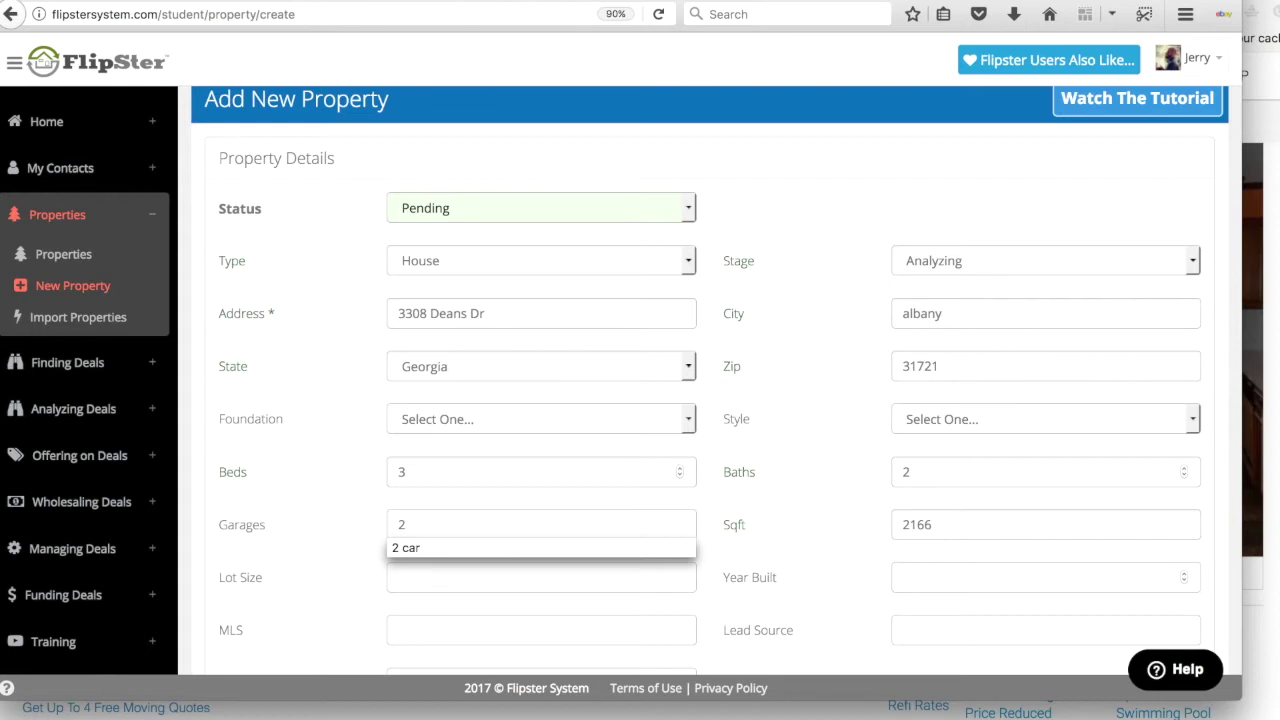
{"action": "type", "text": " carport"}
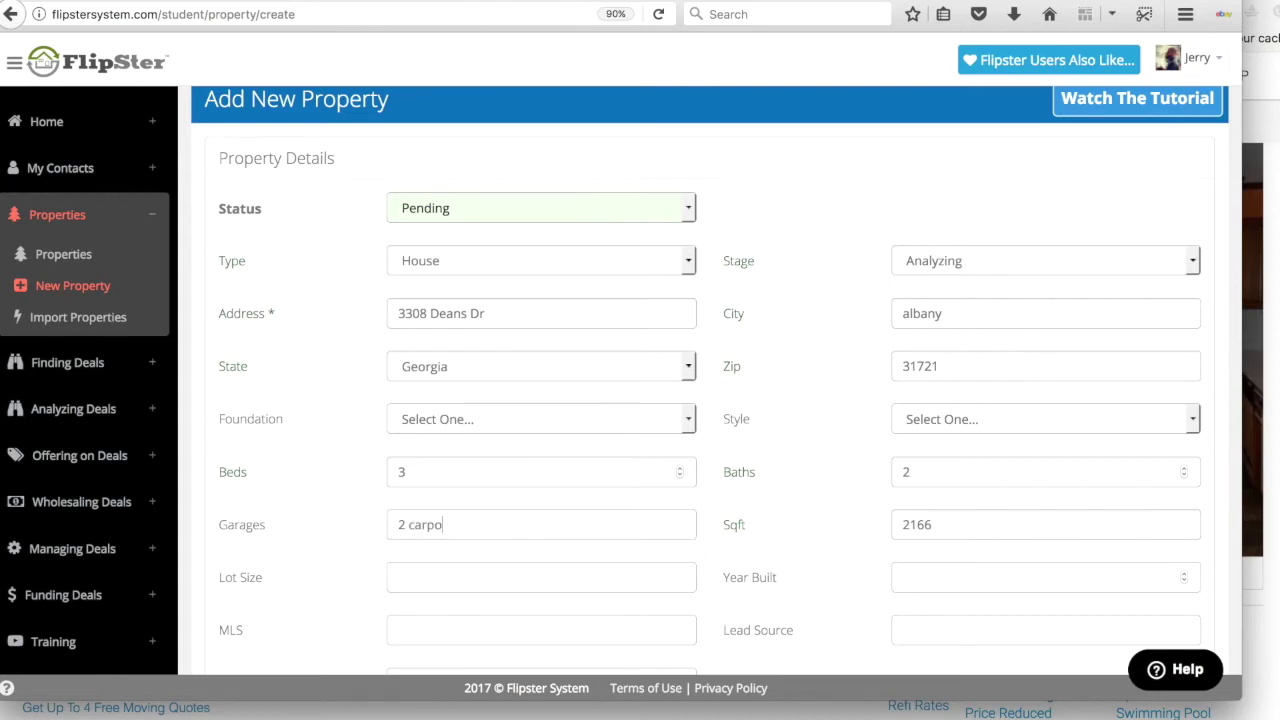
{"action": "scroll", "coordinate": [465, 478], "scroll_direction": "down", "scroll_amount": 3}
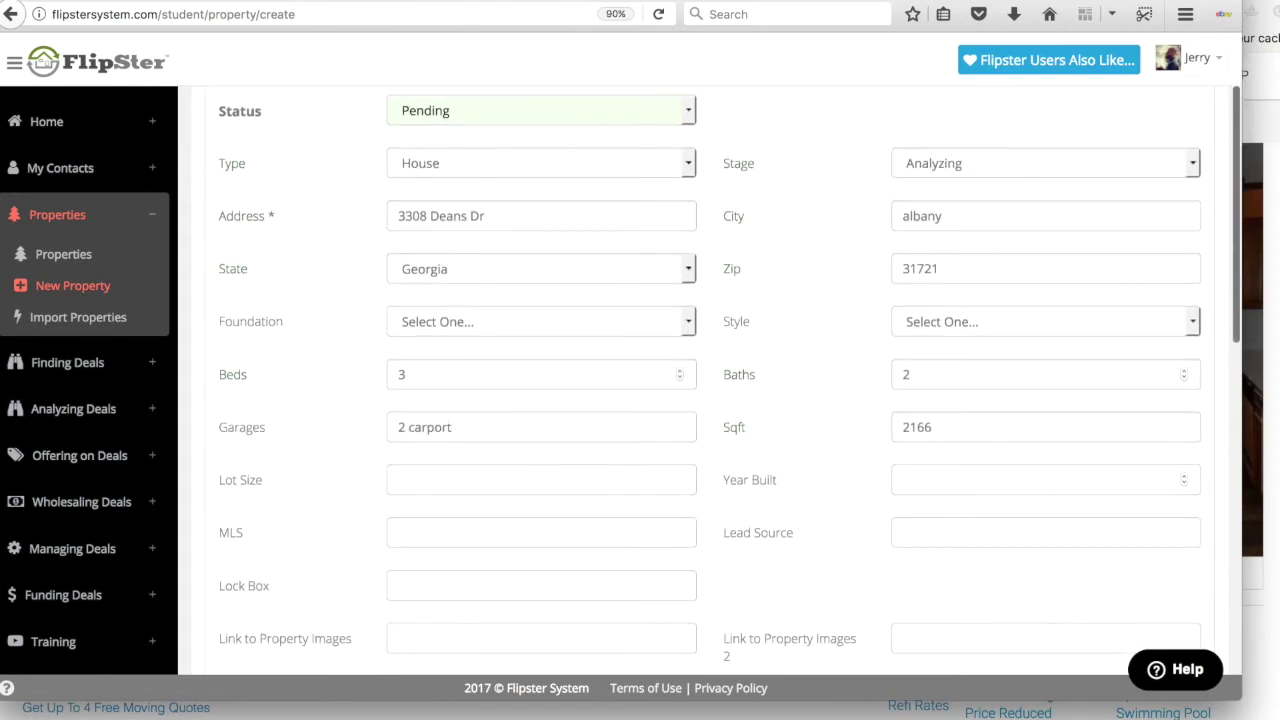
{"action": "key", "text": "super+Tab"}
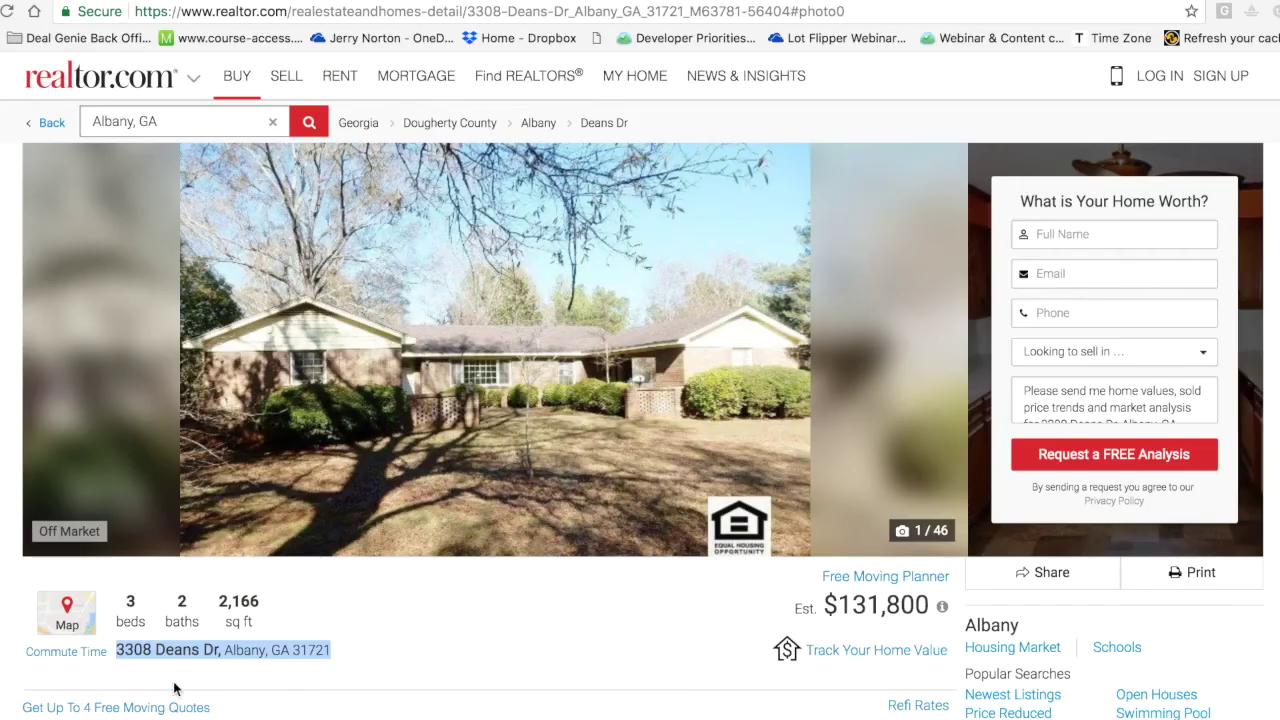
Step: Add the realtor.com listing URL as the image link, save the property, and expand Analyzing Deals
{"action": "left_click", "coordinate": [551, 12]}
{"action": "key", "text": "ctrl+c"}
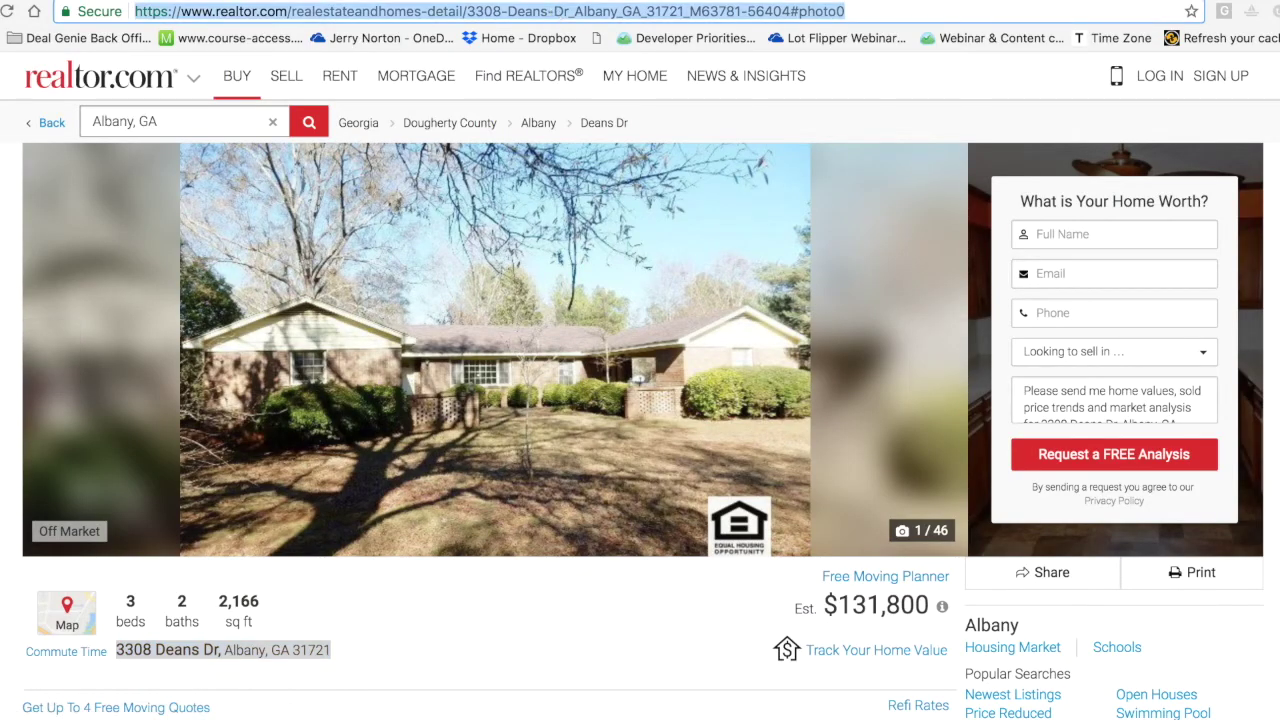
{"action": "key", "text": "super+Tab"}
{"action": "scroll", "coordinate": [783, 476], "scroll_direction": "down", "scroll_amount": 3}
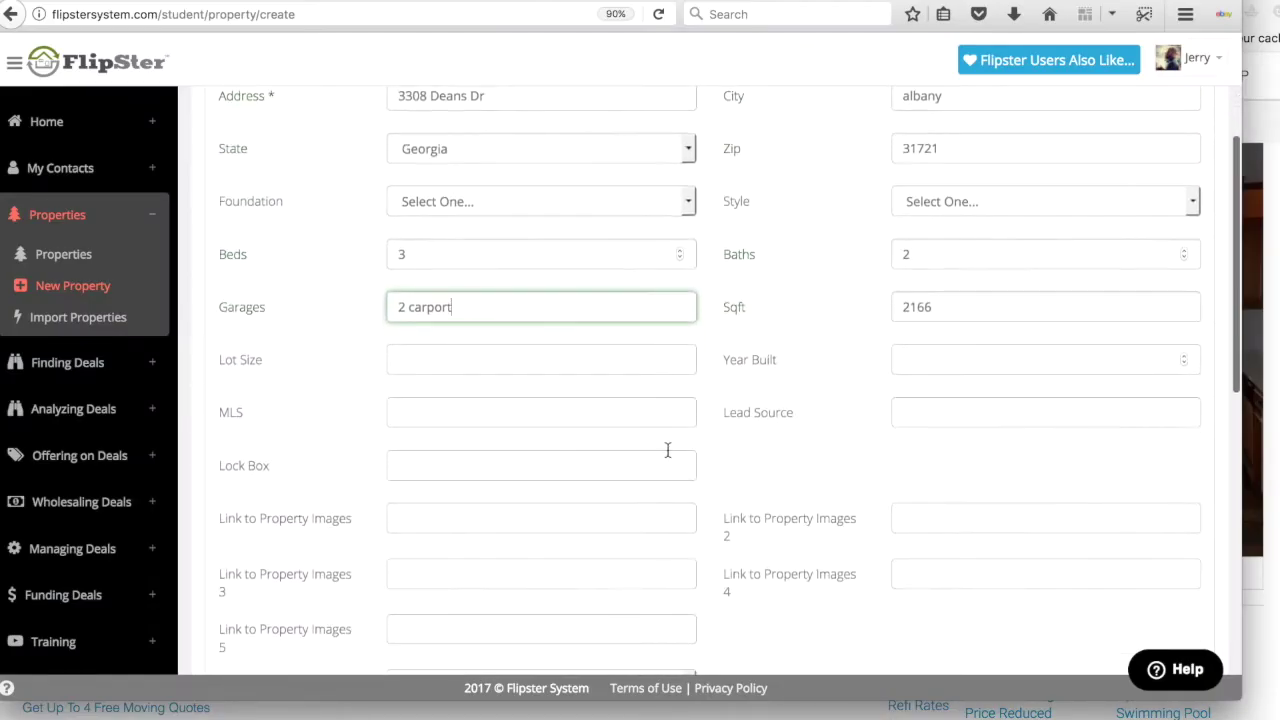
{"action": "key", "text": "ctrl+v"}
{"action": "key", "text": "super+Tab"}
{"action": "key", "text": "super+Tab"}
{"action": "left_click", "coordinate": [390, 478]}
{"action": "scroll", "coordinate": [383, 490], "scroll_direction": "down", "scroll_amount": 10}
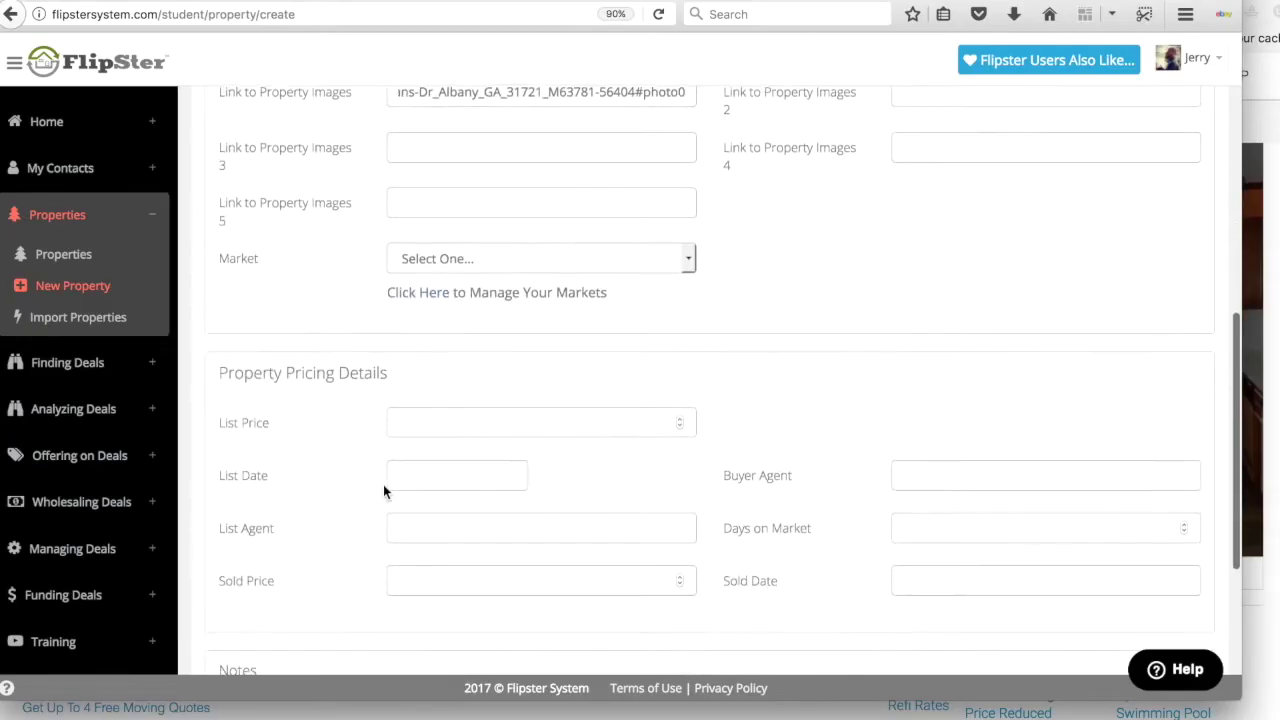
{"action": "left_click", "coordinate": [233, 560]}
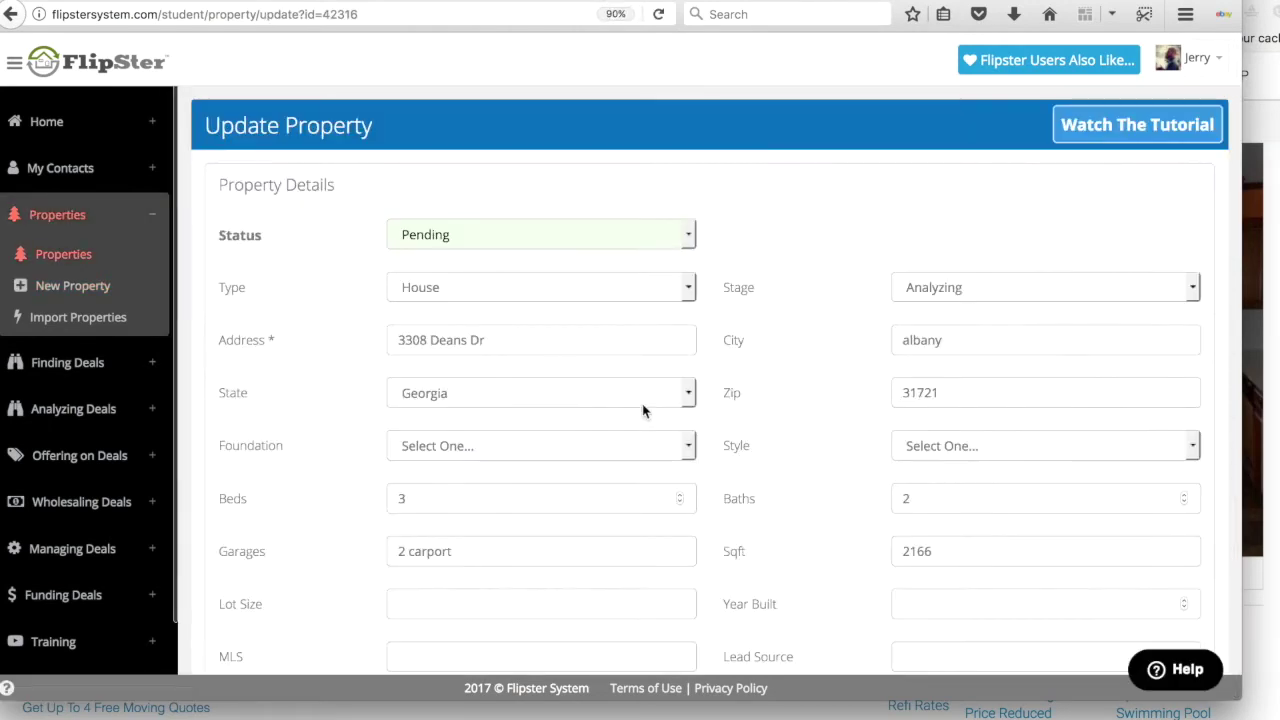
{"action": "left_click", "coordinate": [72, 414]}
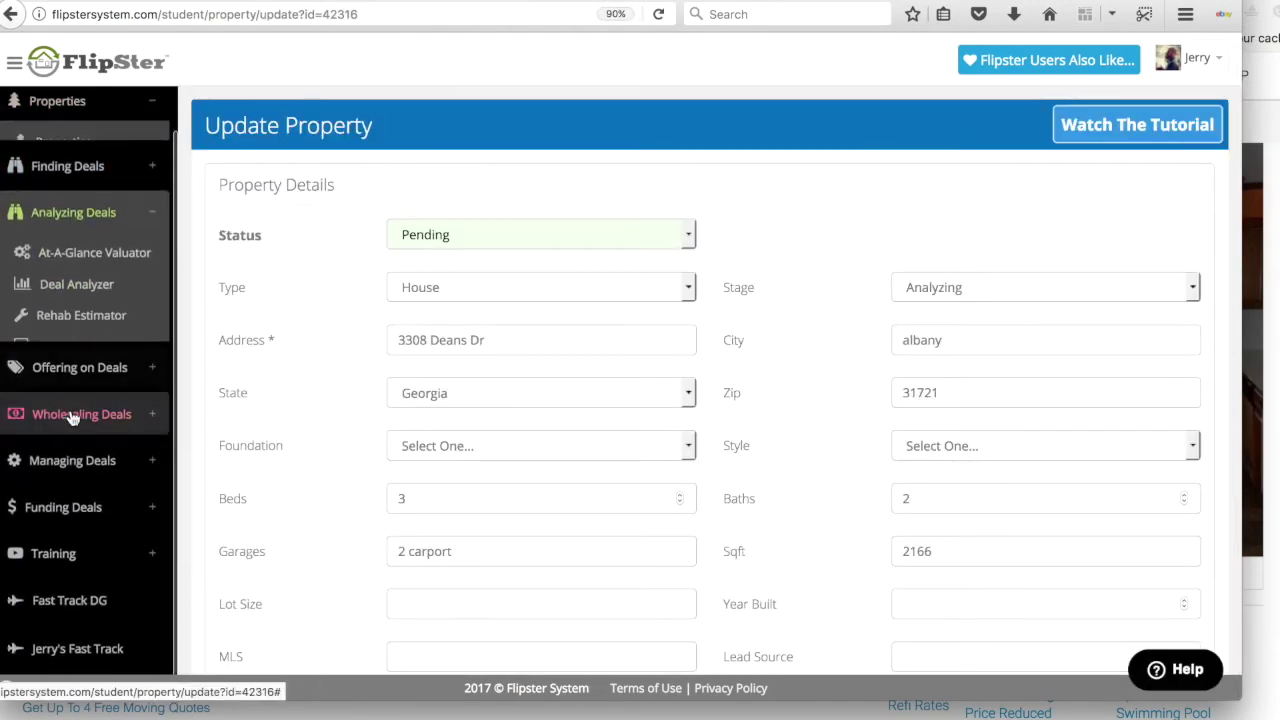
{"action": "left_click", "coordinate": [62, 262]}
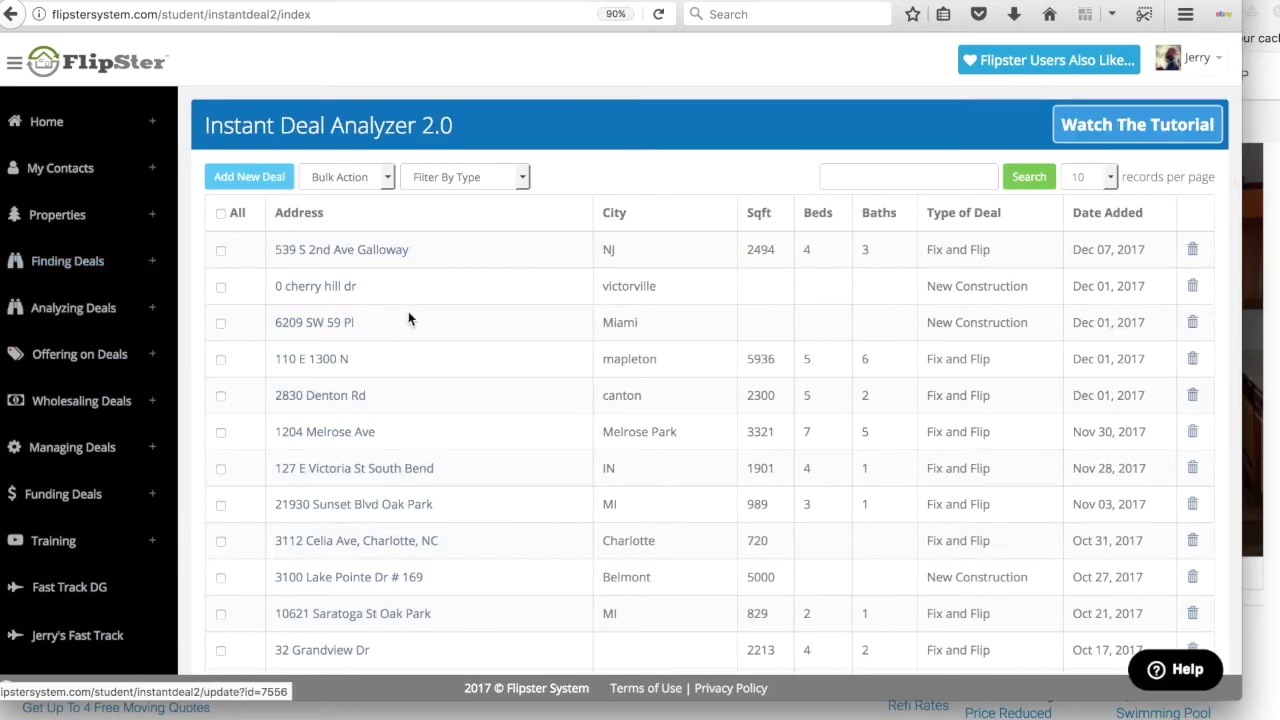
{"action": "left_click", "coordinate": [234, 177]}
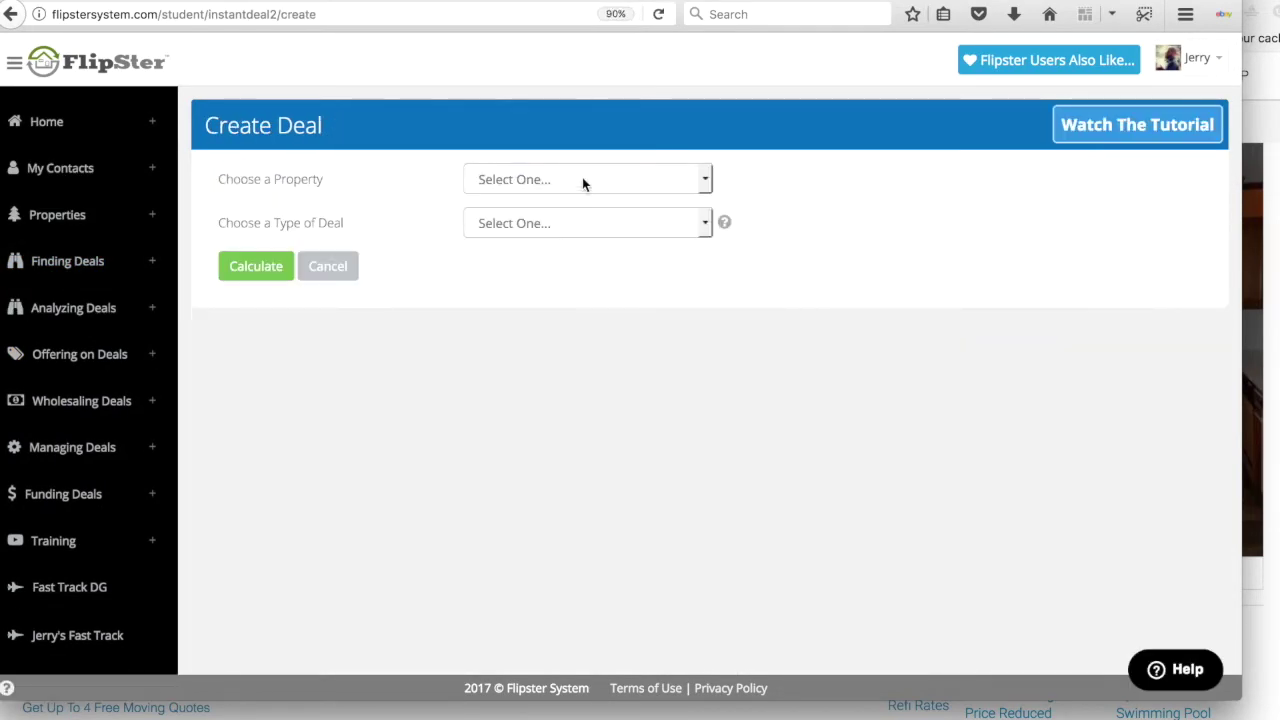
{"action": "left_click", "coordinate": [583, 182]}
{"action": "scroll", "coordinate": [563, 402], "scroll_direction": "down", "scroll_amount": 10}
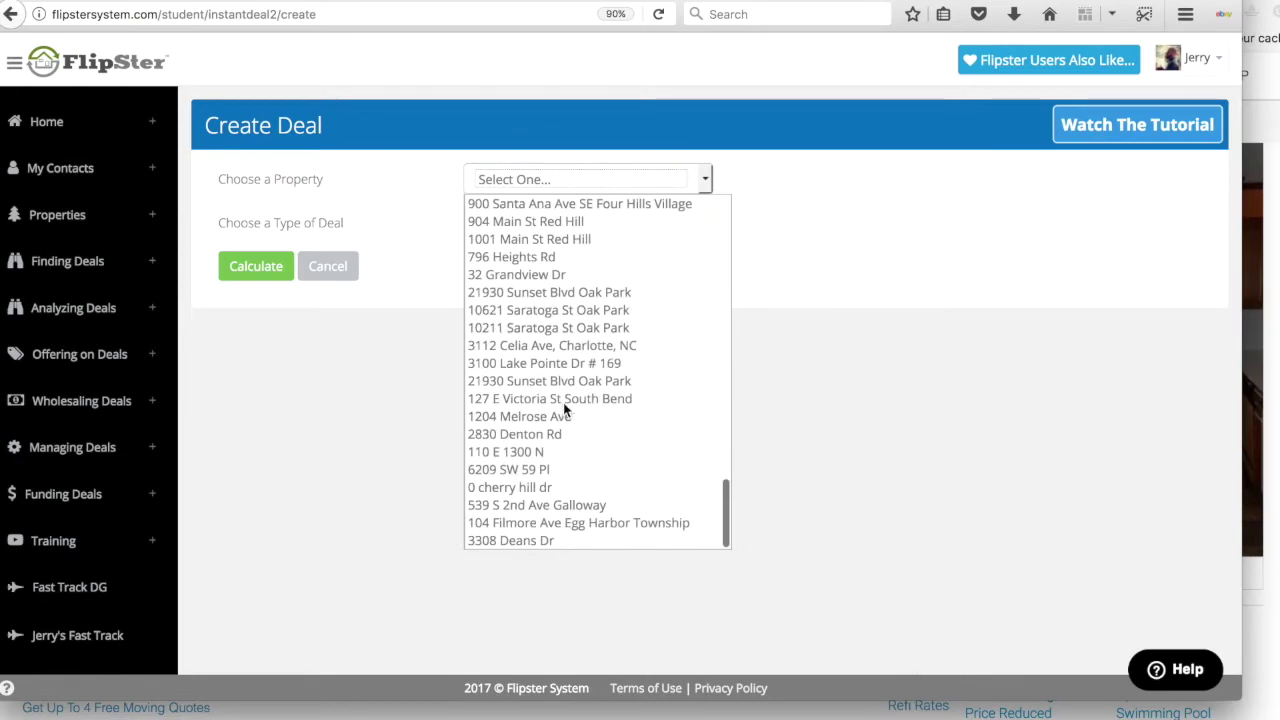
{"action": "left_click", "coordinate": [503, 540]}
Step: Calculate it as Fix and Flip, Average Rehab, no wholesaling: 65% formula, $39619 buy price
{"action": "left_click", "coordinate": [495, 225]}
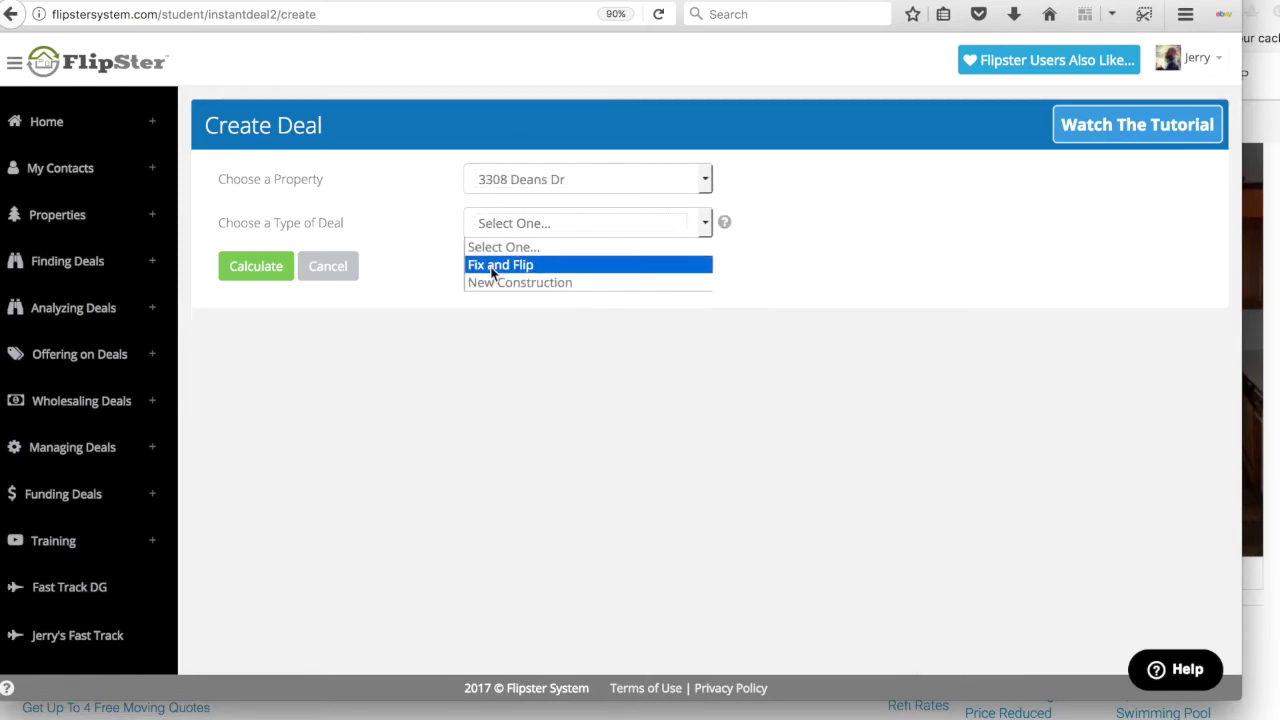
{"action": "left_click", "coordinate": [492, 266]}
{"action": "left_click", "coordinate": [502, 267]}
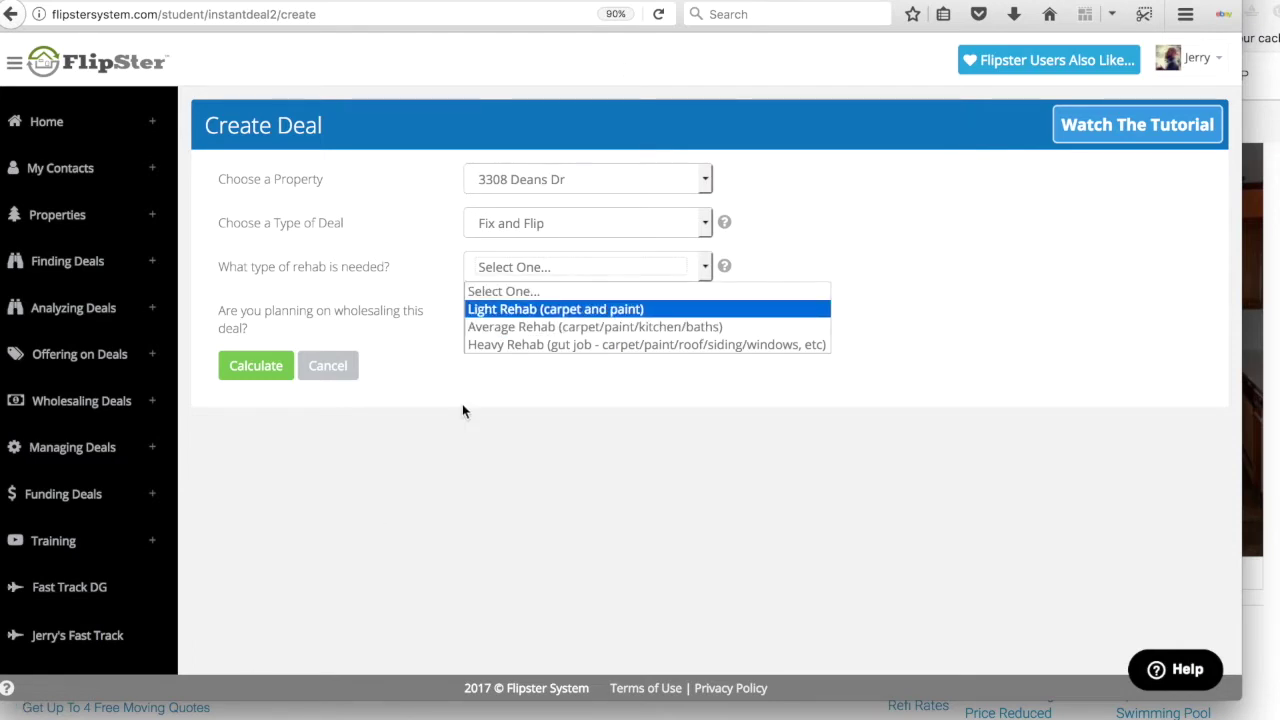
{"action": "left_click", "coordinate": [551, 327]}
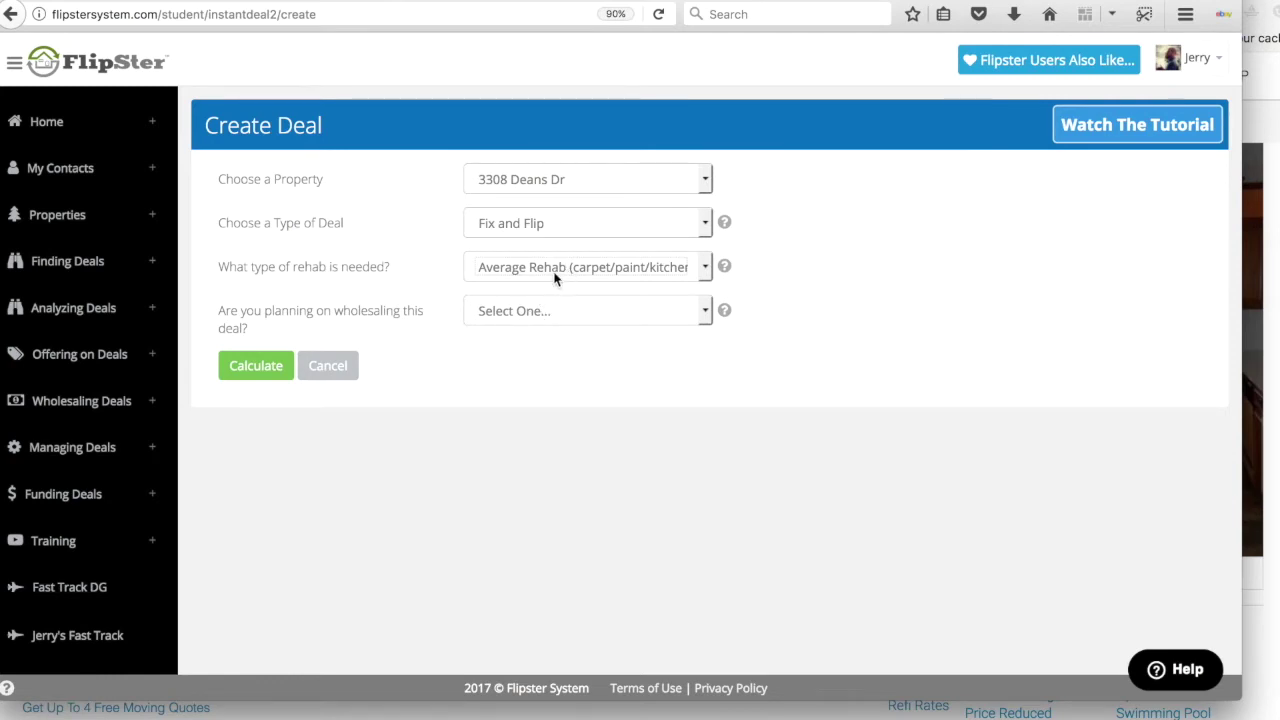
{"action": "left_click", "coordinate": [516, 310]}
{"action": "left_click", "coordinate": [480, 371]}
{"action": "left_click", "coordinate": [276, 375]}
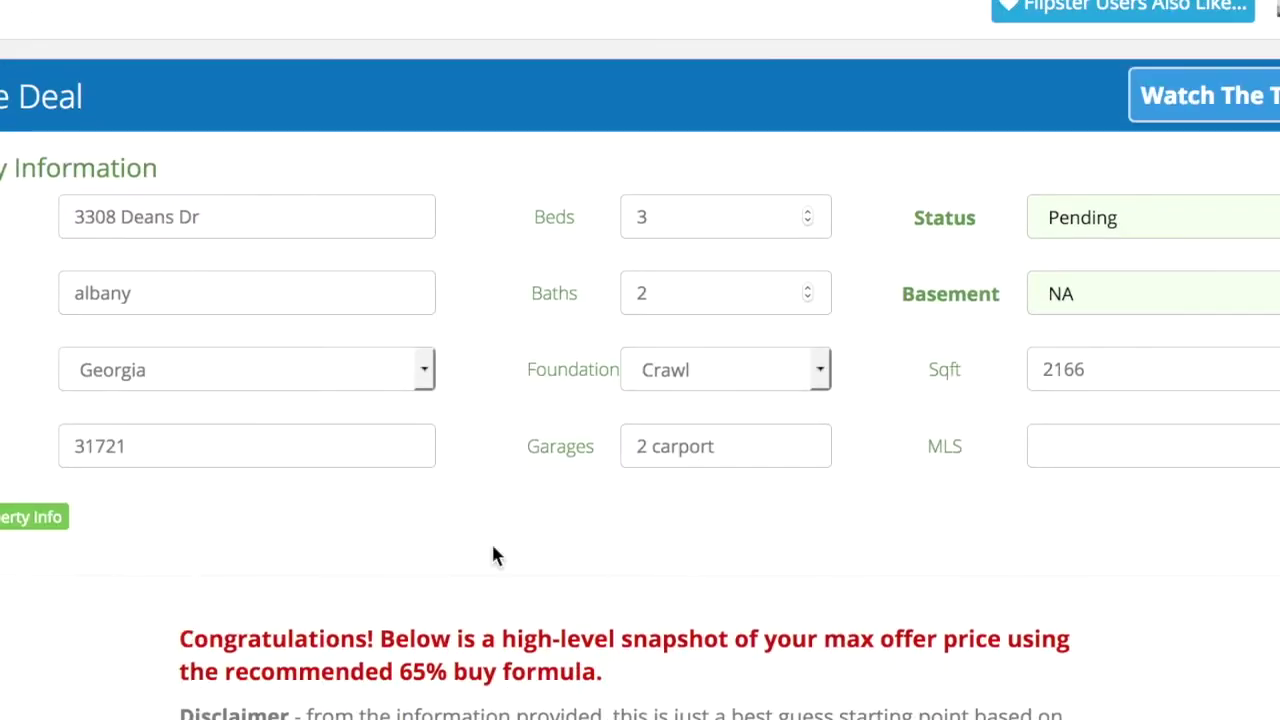
{"action": "scroll", "coordinate": [495, 555], "scroll_direction": "down", "scroll_amount": 6}
{"action": "scroll", "coordinate": [694, 565], "scroll_direction": "up", "scroll_amount": 2}
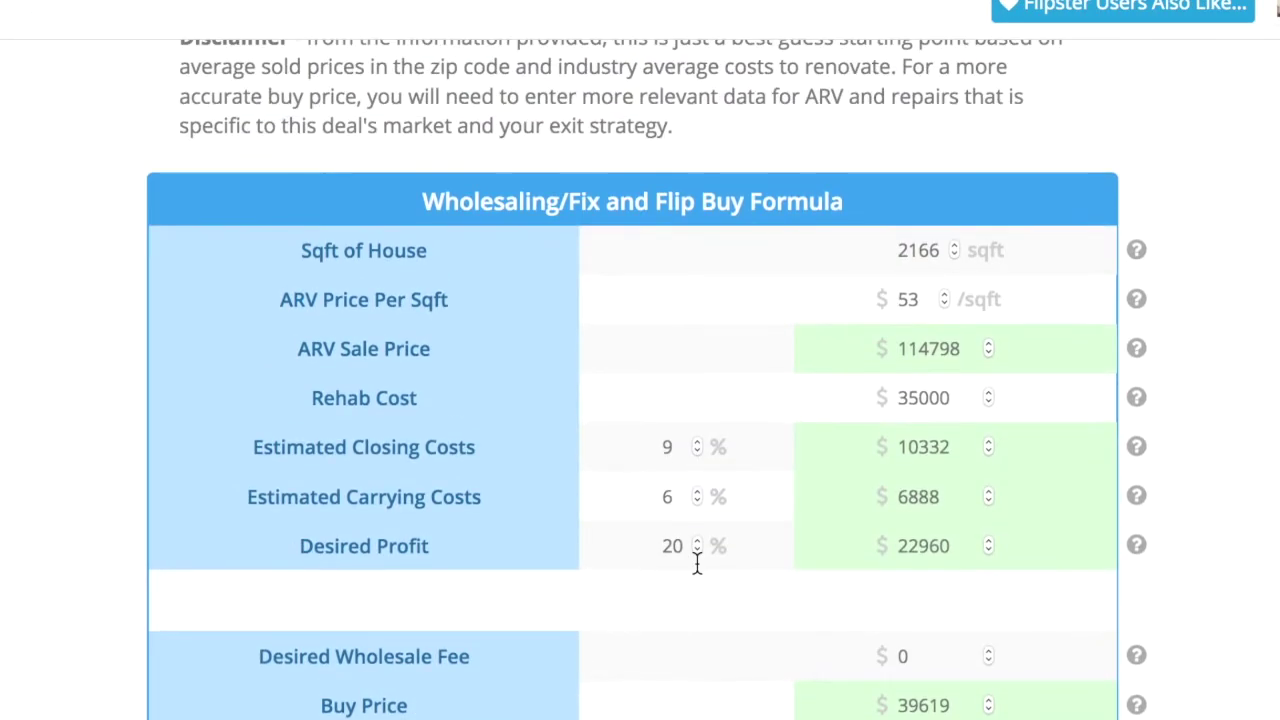
{"action": "double_click", "coordinate": [909, 300]}
{"action": "left_click_drag", "start_coordinate": [960, 352], "coordinate": [897, 349]}
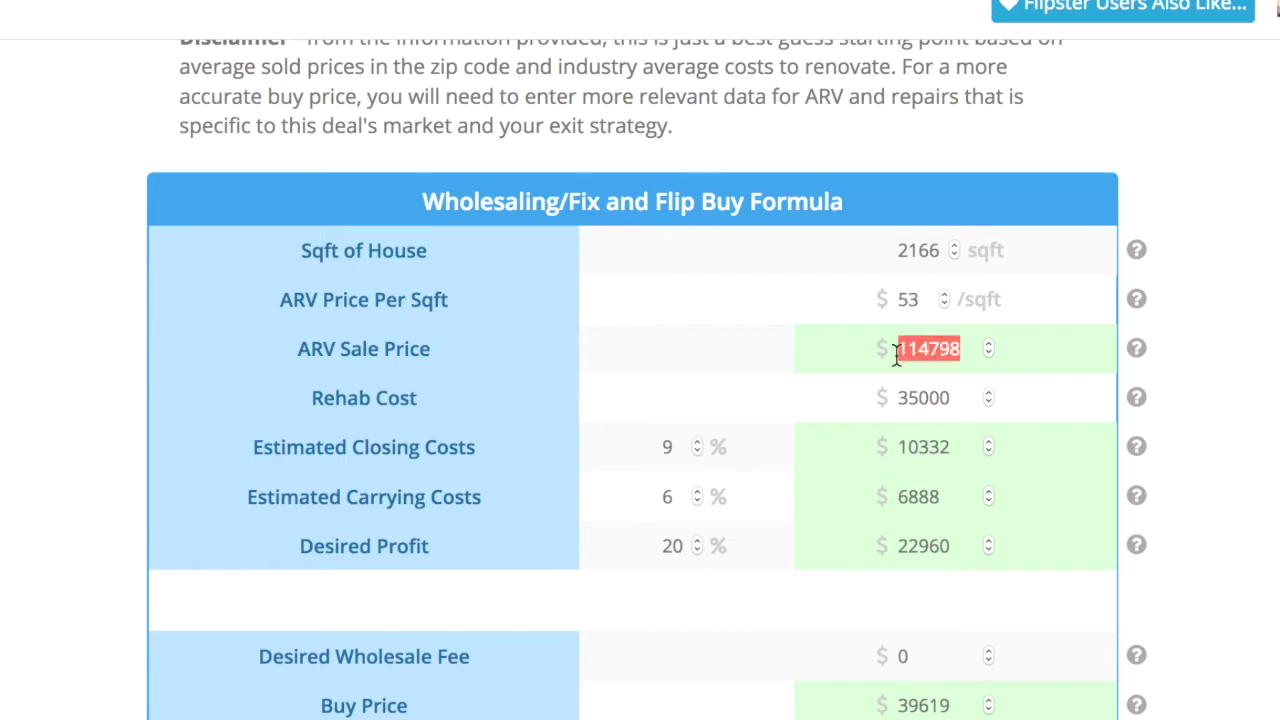
{"action": "left_click_drag", "start_coordinate": [951, 398], "coordinate": [886, 398]}
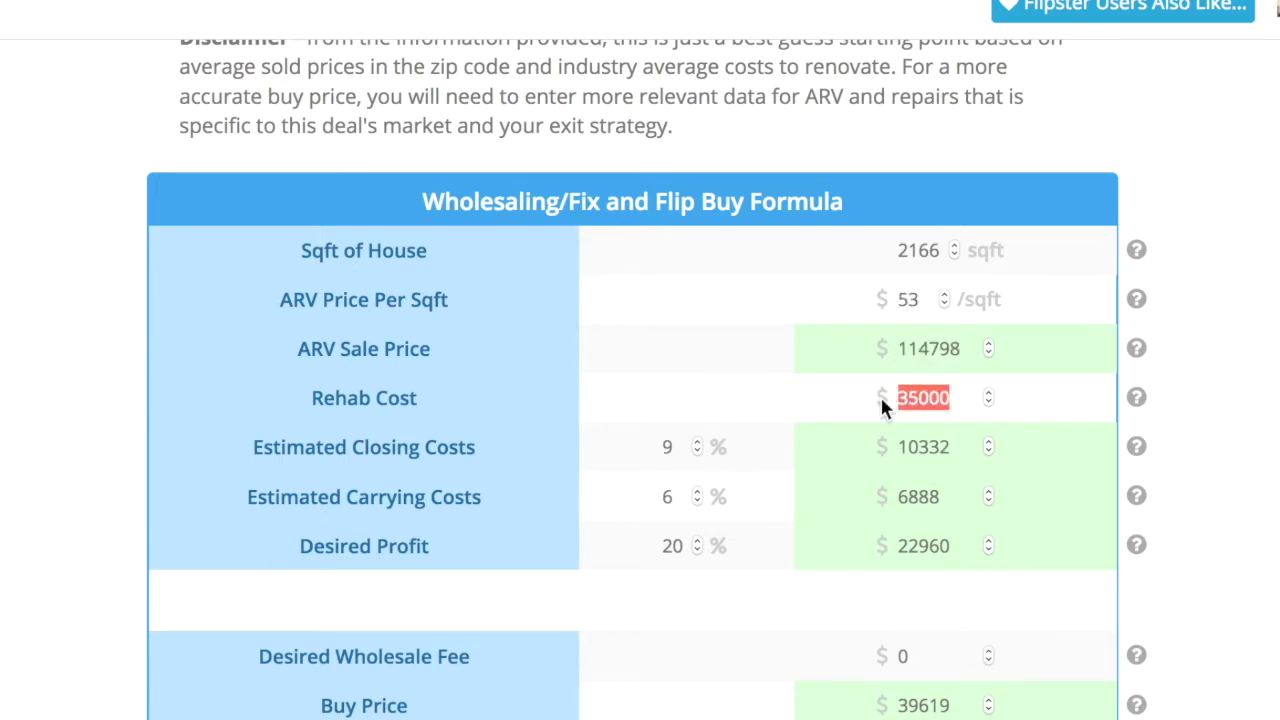
{"action": "scroll", "coordinate": [740, 574], "scroll_direction": "down", "scroll_amount": 1}
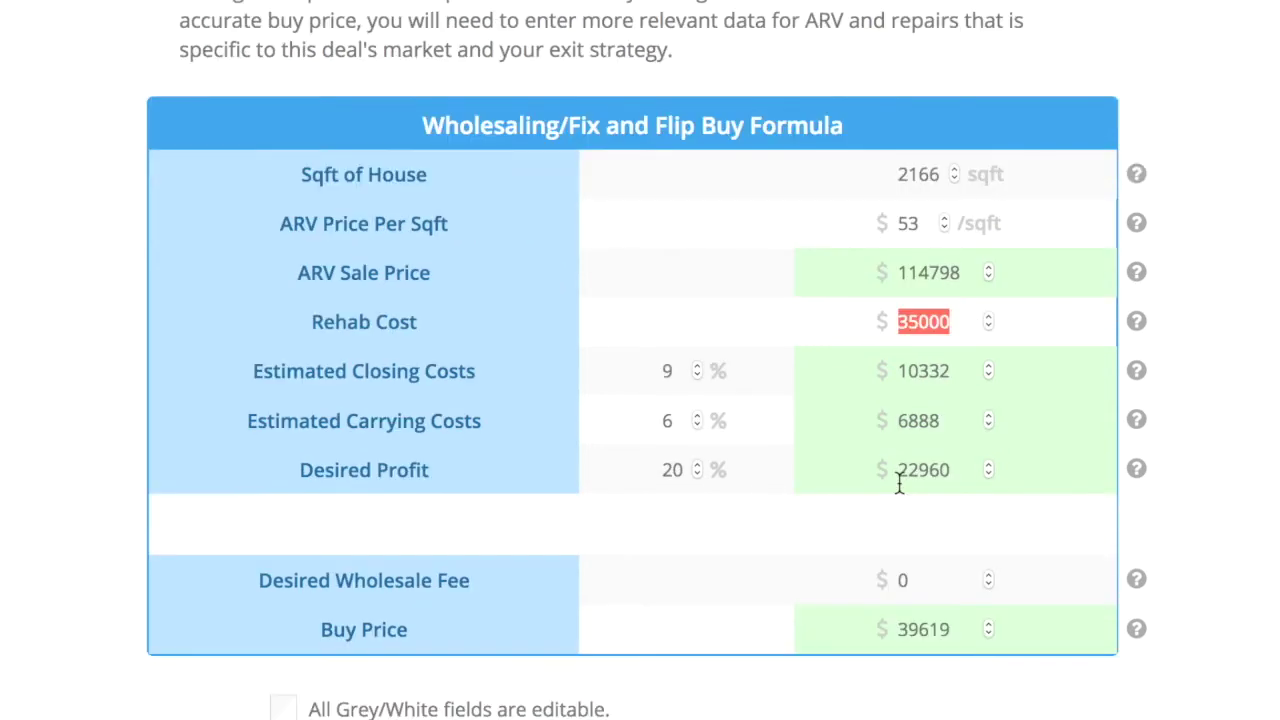
{"action": "left_click_drag", "start_coordinate": [952, 629], "coordinate": [877, 629]}
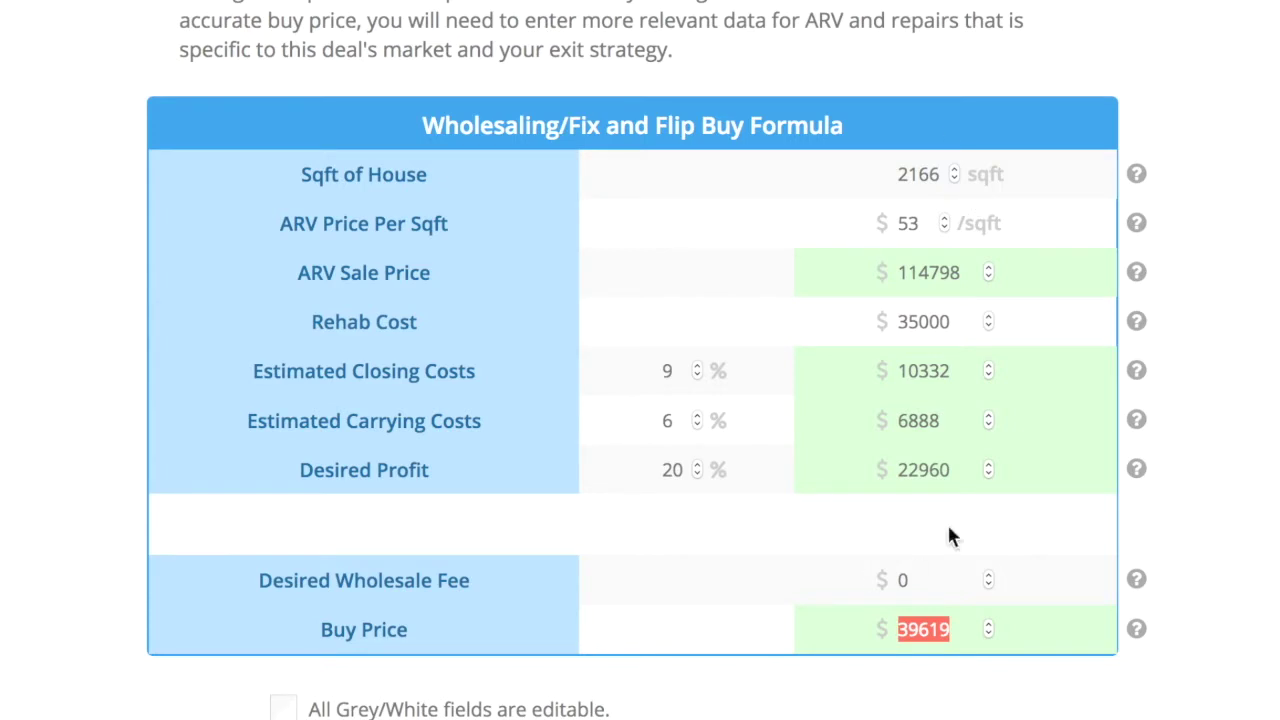
{"action": "left_click_drag", "start_coordinate": [921, 223], "coordinate": [870, 220]}
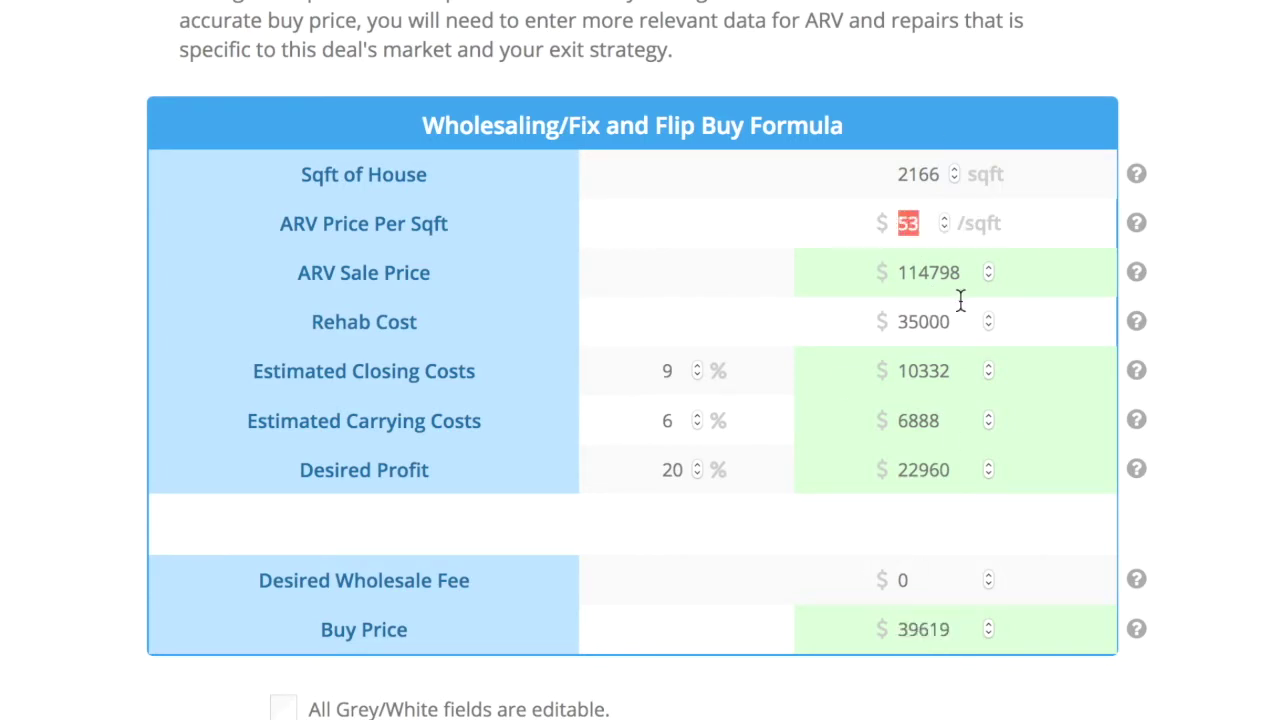
{"action": "left_click_drag", "start_coordinate": [957, 322], "coordinate": [837, 322]}
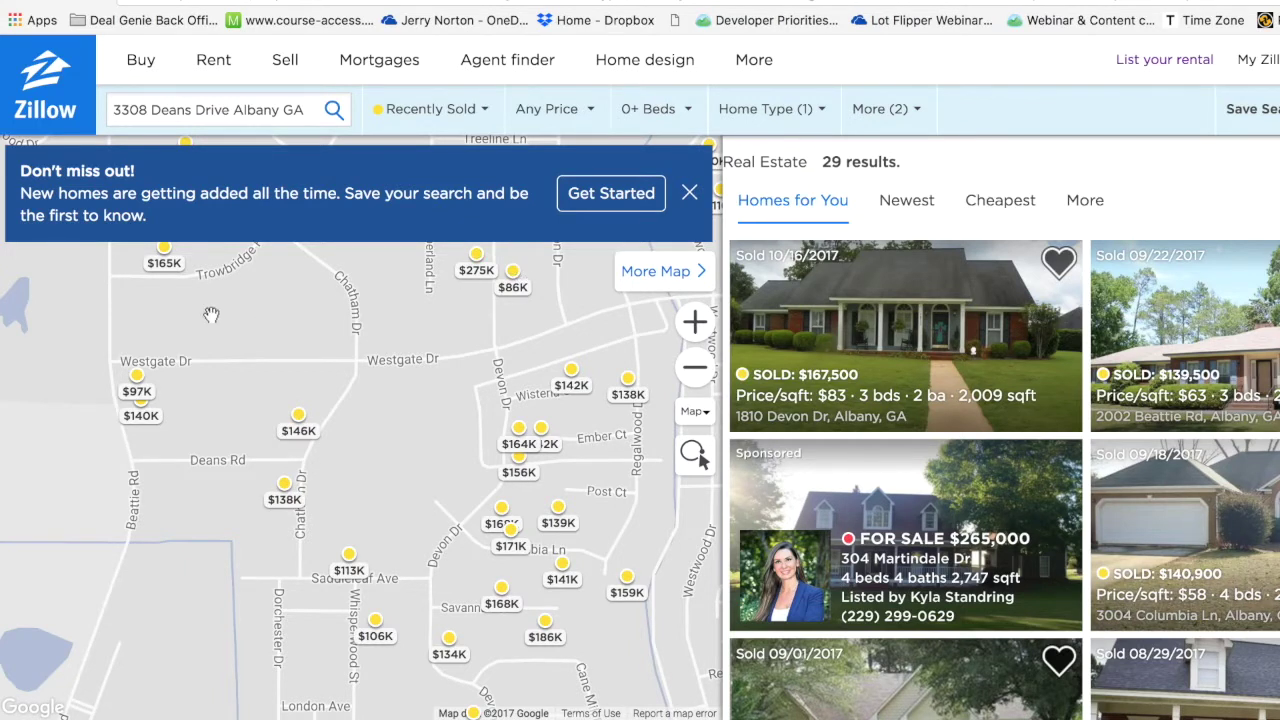
Step: Review Zillow's recently sold filters (1,500–3,000 sq ft, last 12 months), then return to the realtor.com listing
{"action": "double_click", "coordinate": [237, 109]}
{"action": "triple_click", "coordinate": [237, 109]}
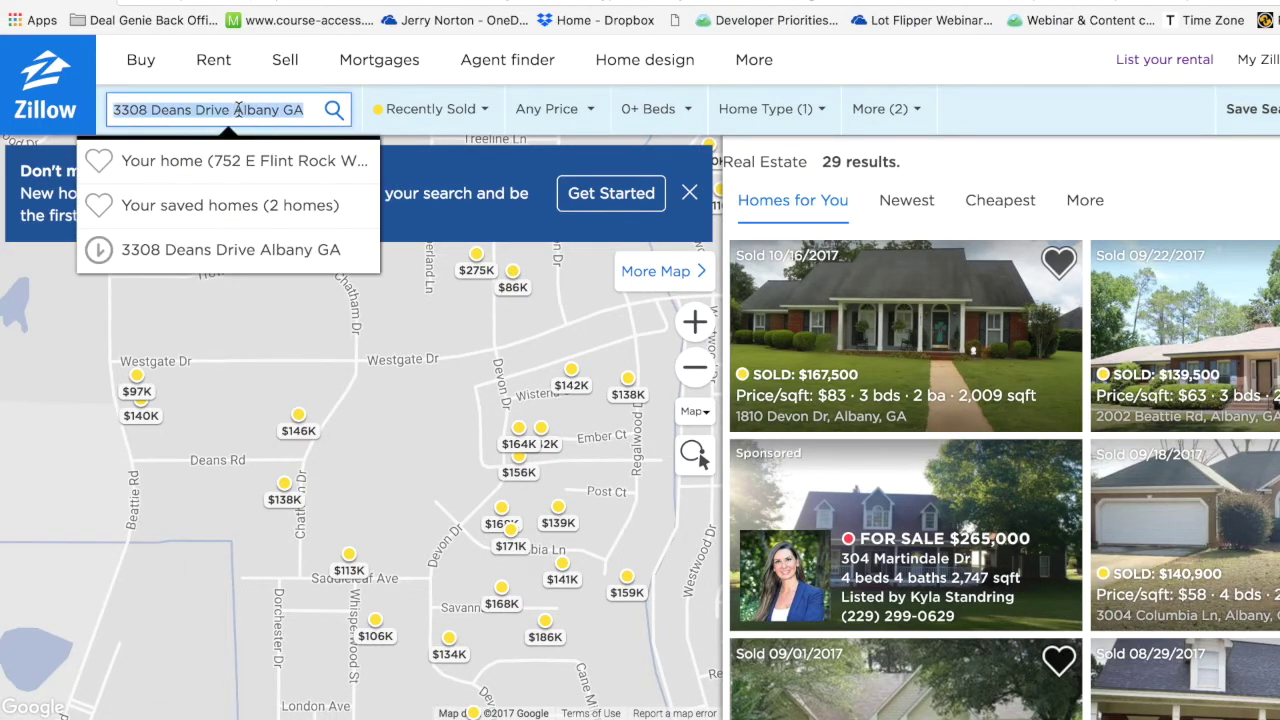
{"action": "left_click", "coordinate": [983, 72]}
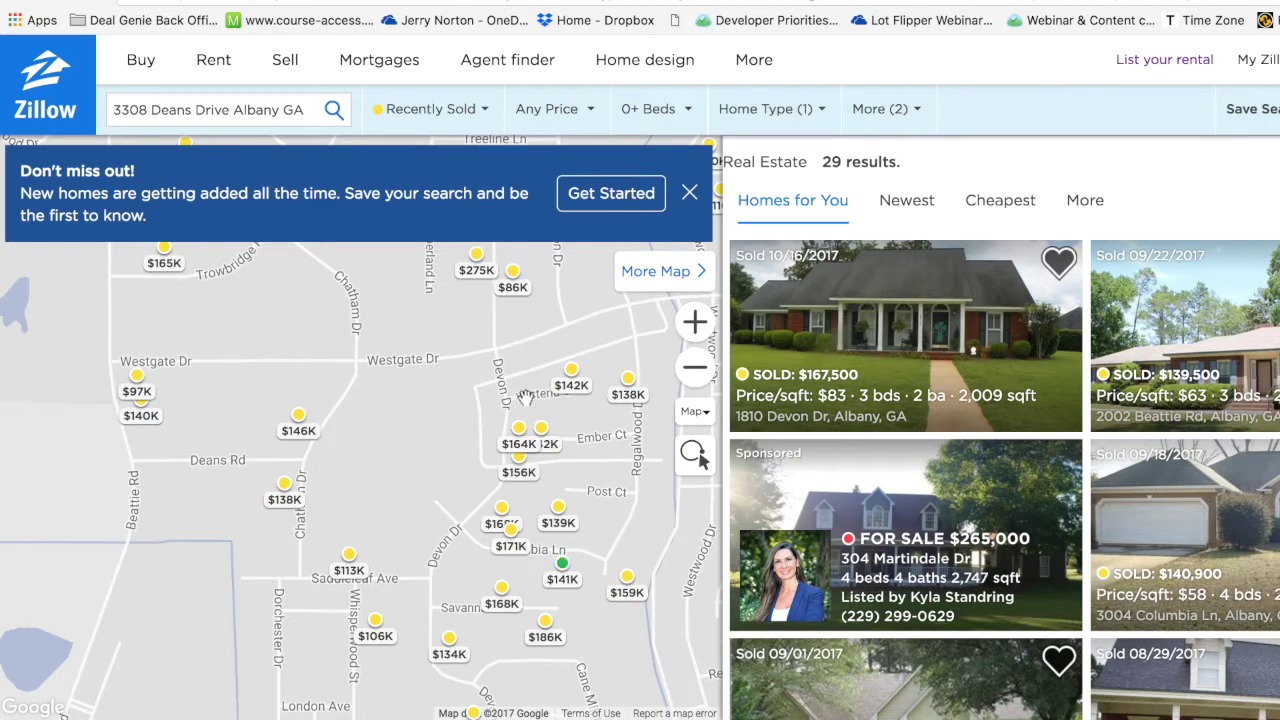
{"action": "left_click", "coordinate": [484, 122]}
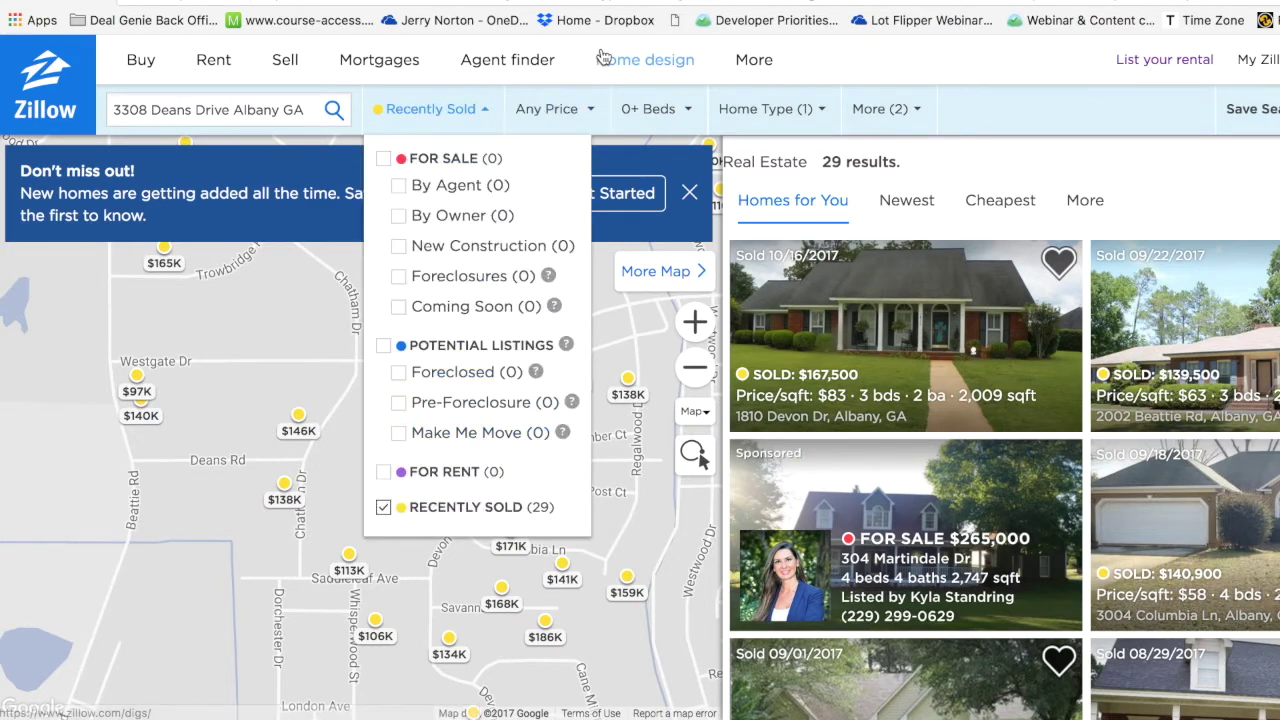
{"action": "left_click", "coordinate": [887, 114]}
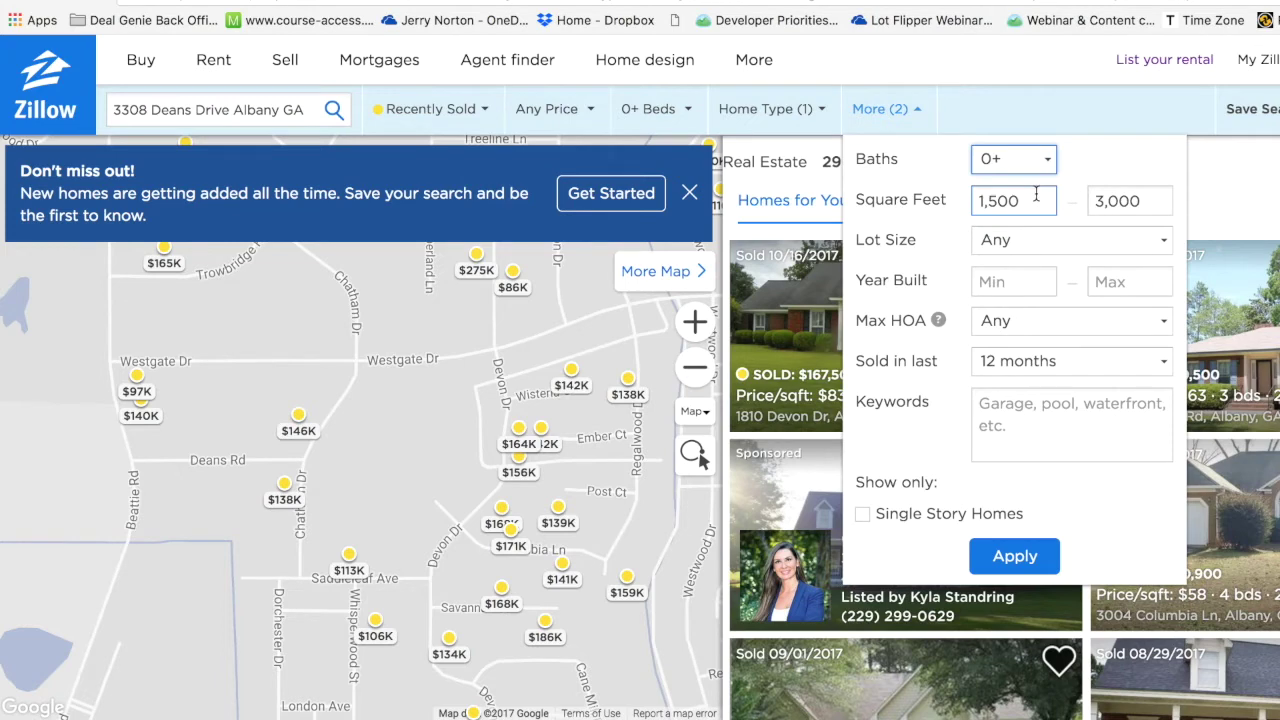
{"action": "key", "text": "ctrl+shift+Tab"}
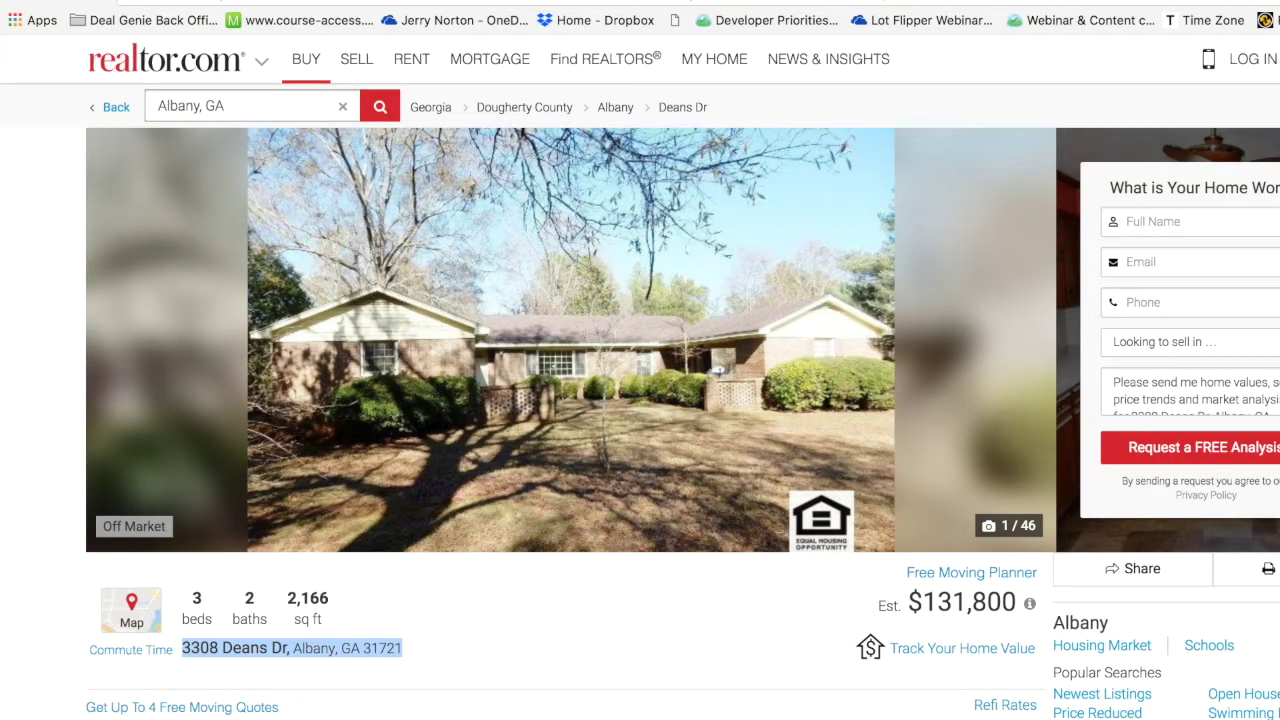
{"action": "key", "text": "ctrl+Tab"}
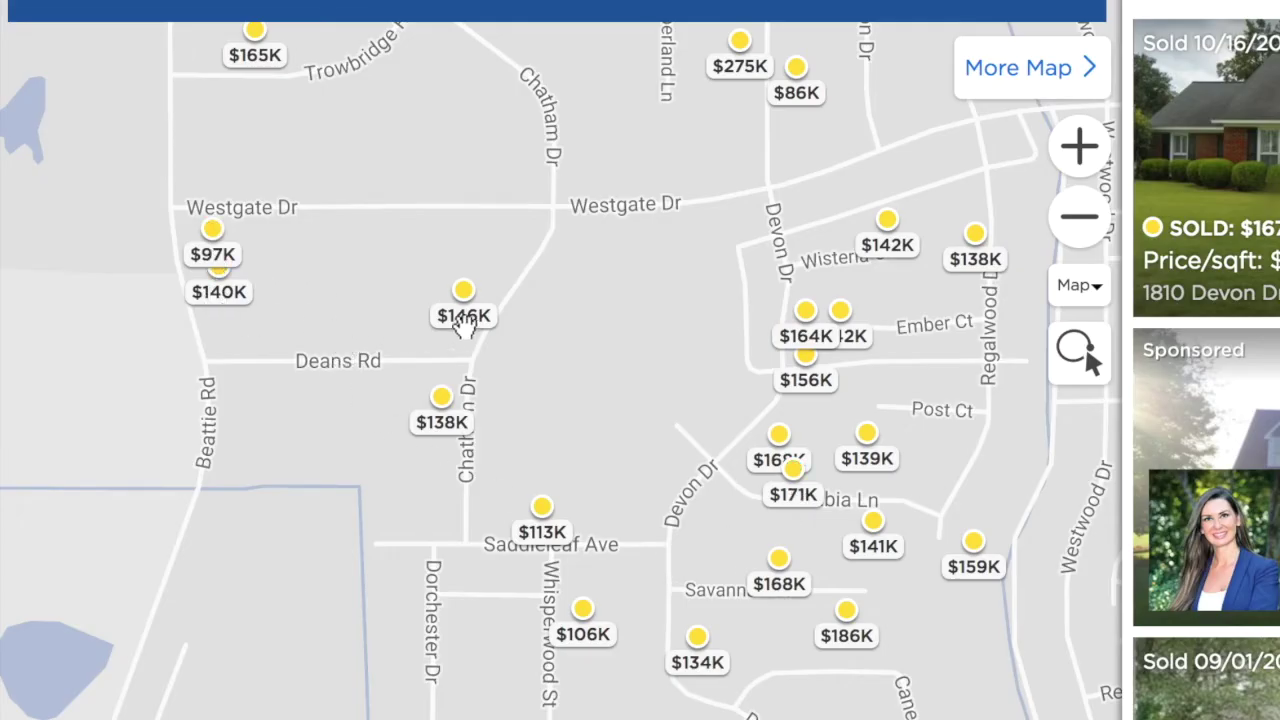
Step: Preview the sold-price pins near Deans Rd and open the $275K sold home's details
{"action": "mouse_move", "coordinate": [257, 291]}
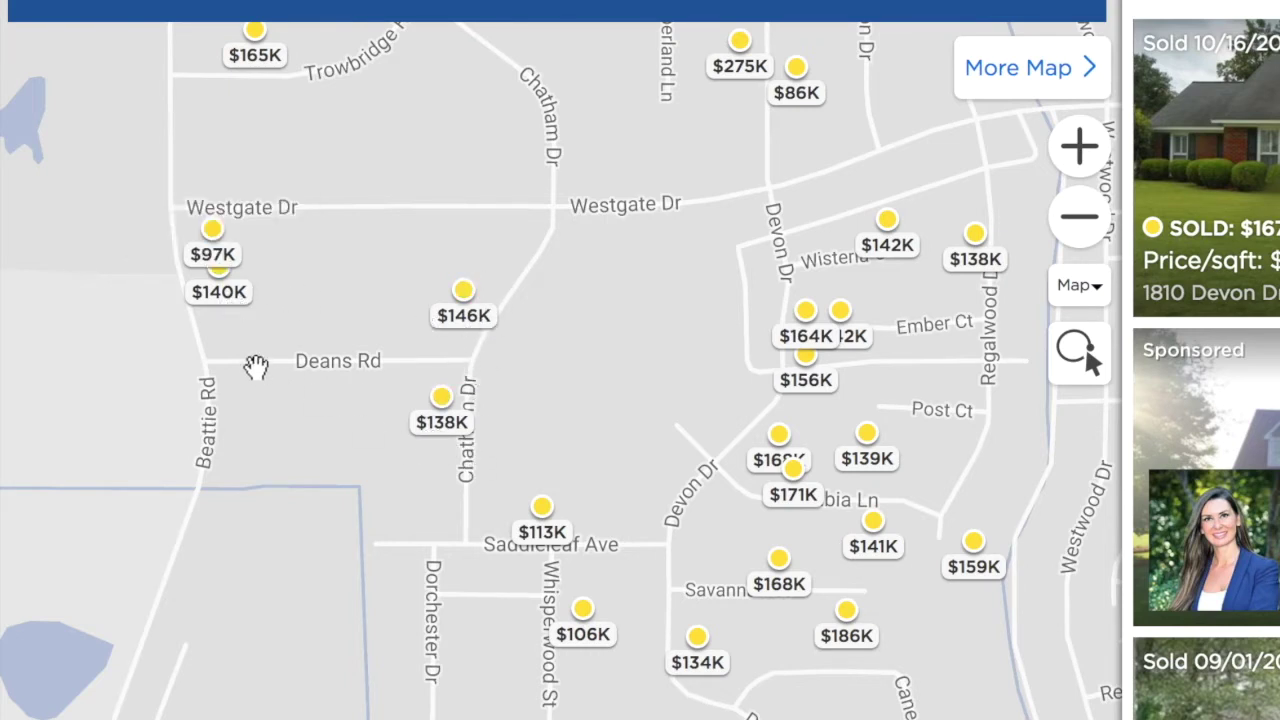
{"action": "mouse_move", "coordinate": [441, 397]}
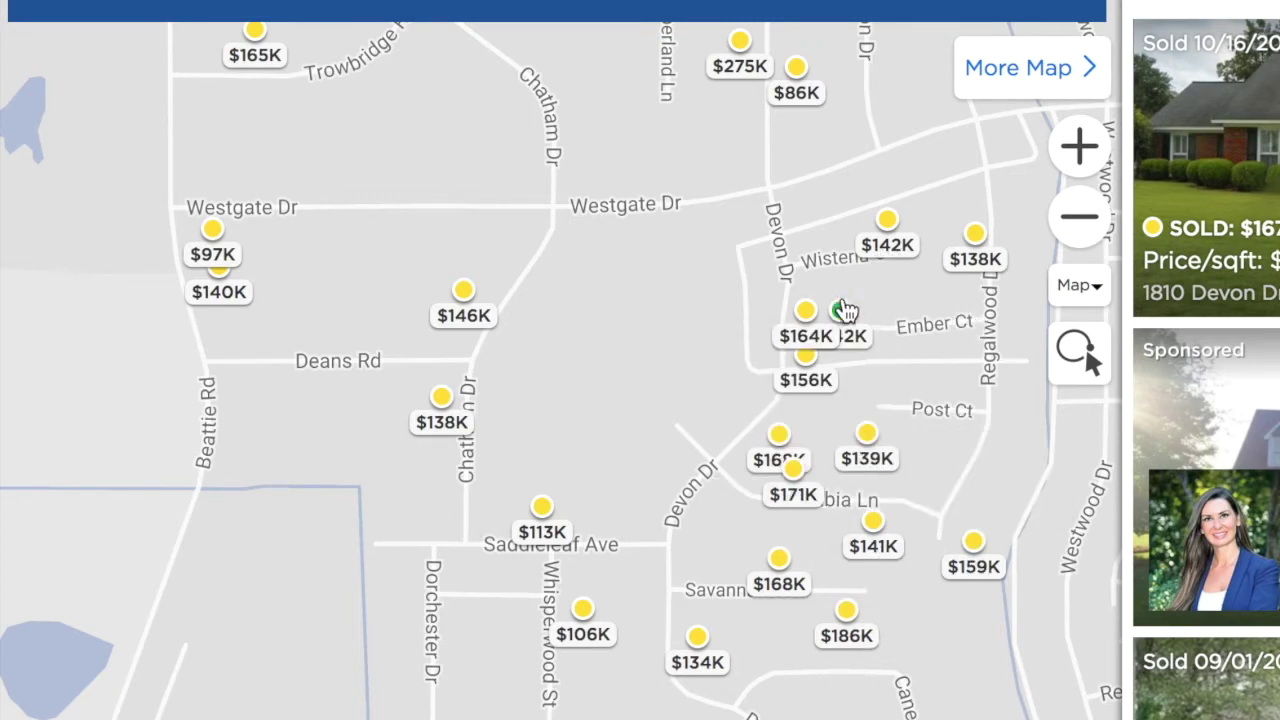
{"action": "mouse_move", "coordinate": [812, 385]}
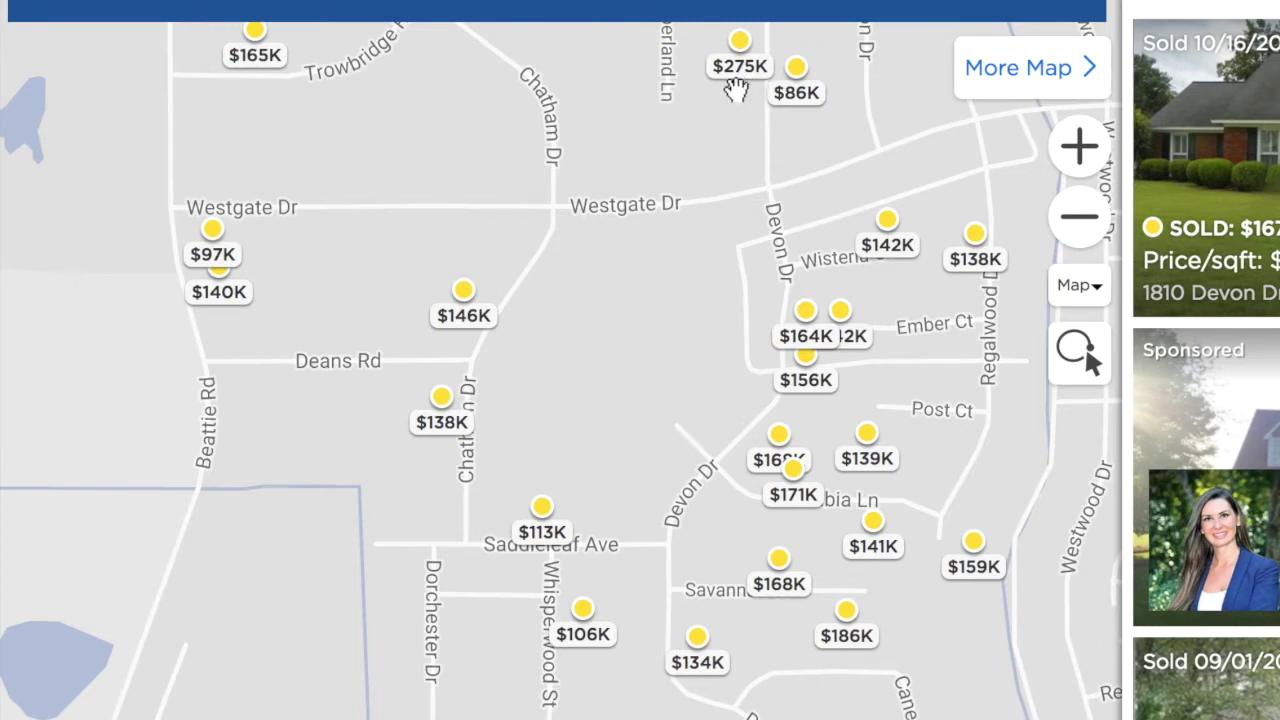
{"action": "left_click", "coordinate": [740, 42]}
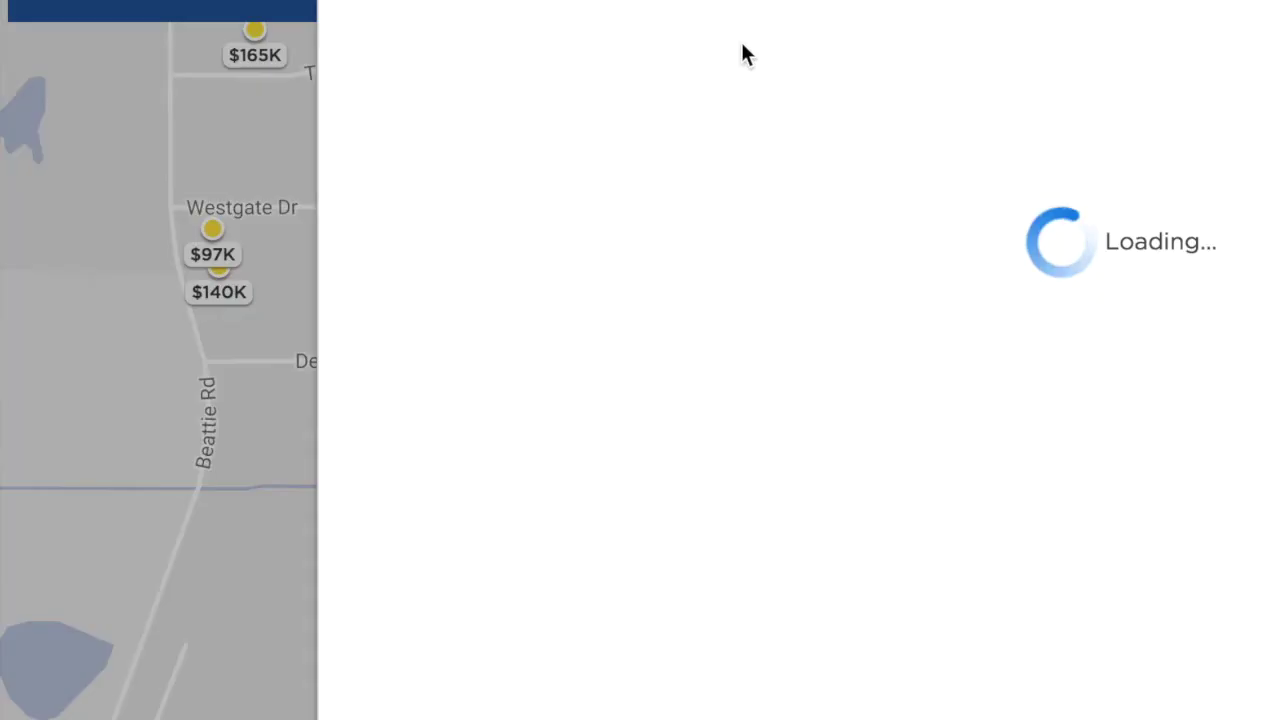
{"action": "scroll", "coordinate": [734, 480], "scroll_direction": "down", "scroll_amount": 10}
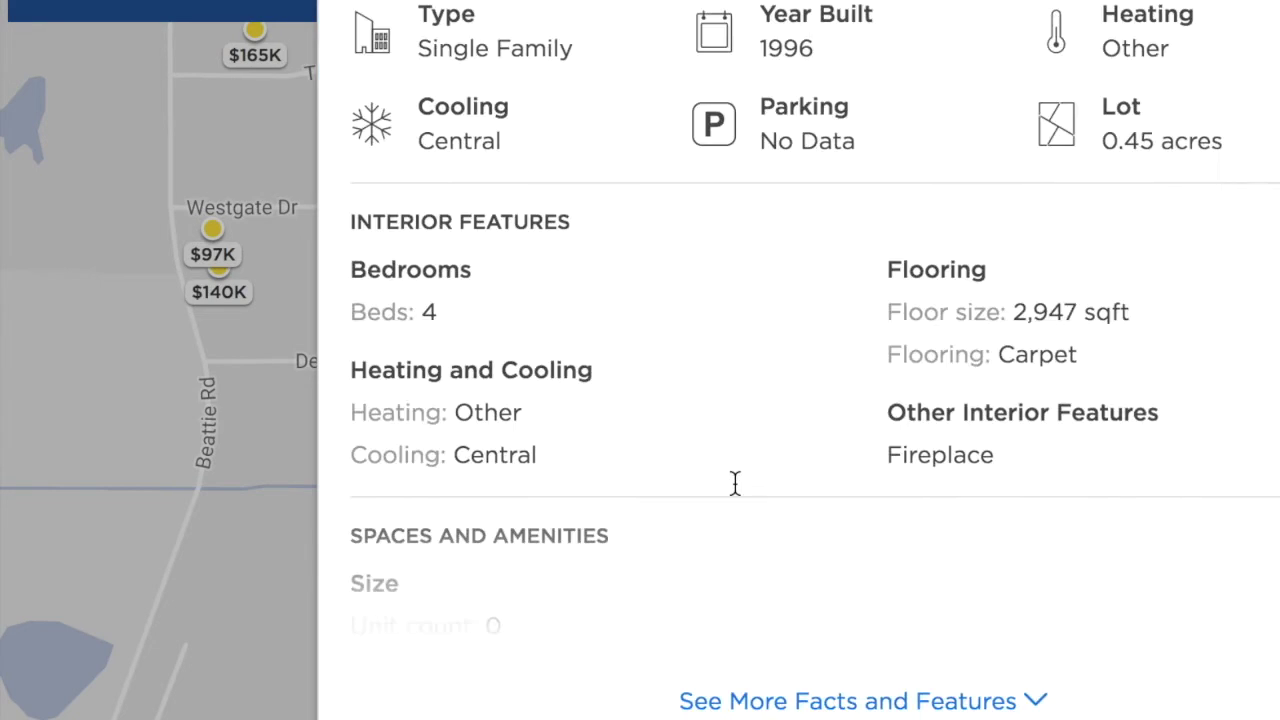
{"action": "scroll", "coordinate": [790, 362], "scroll_direction": "up", "scroll_amount": 10}
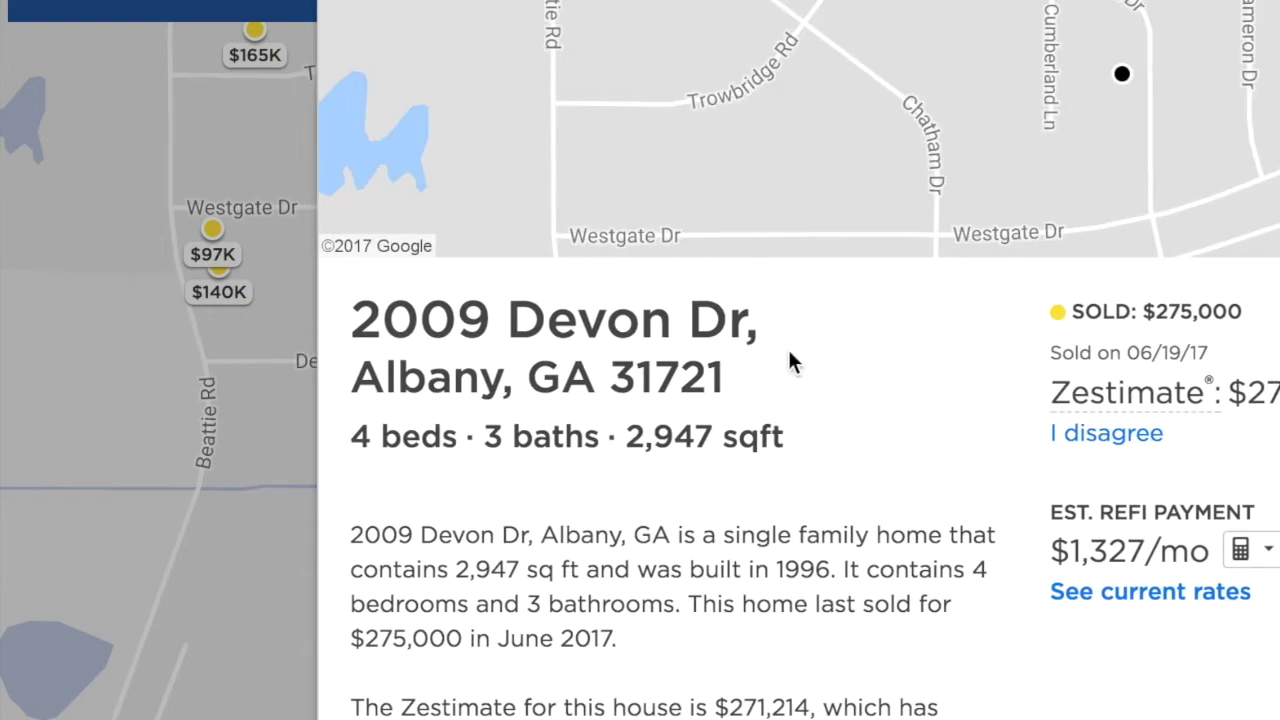
{"action": "key", "text": "Escape"}
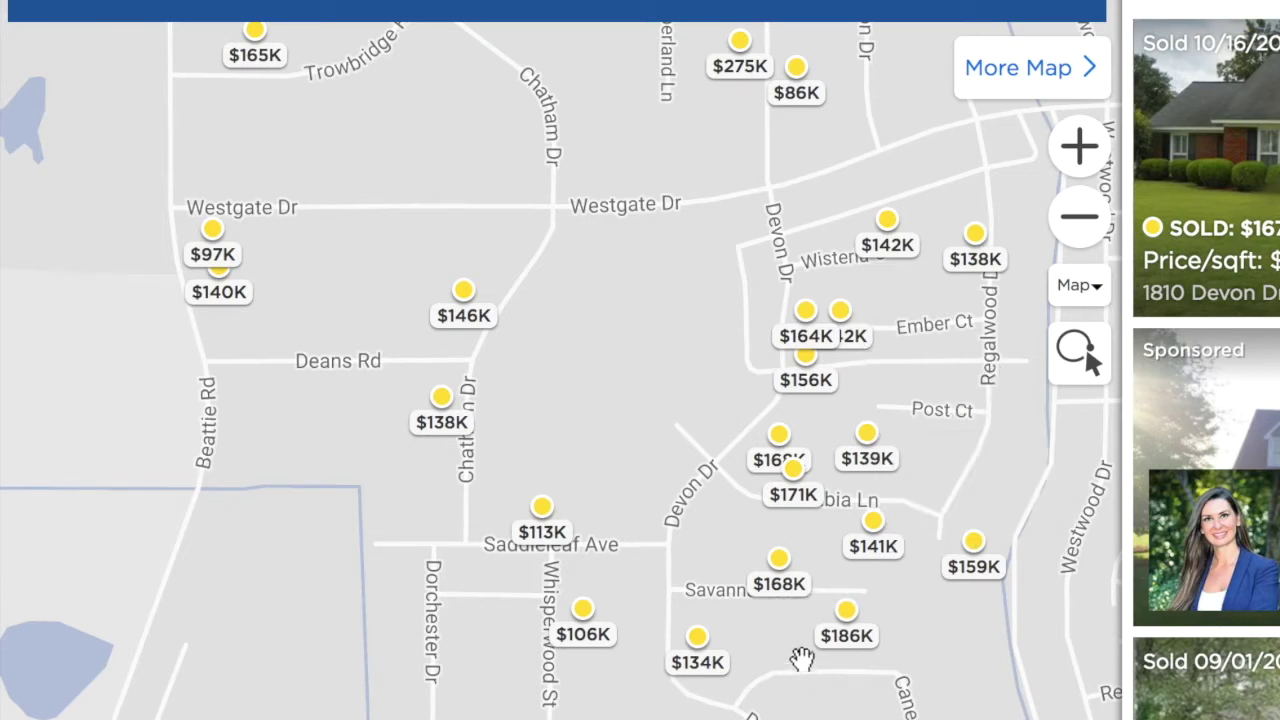
{"action": "left_click", "coordinate": [848, 614]}
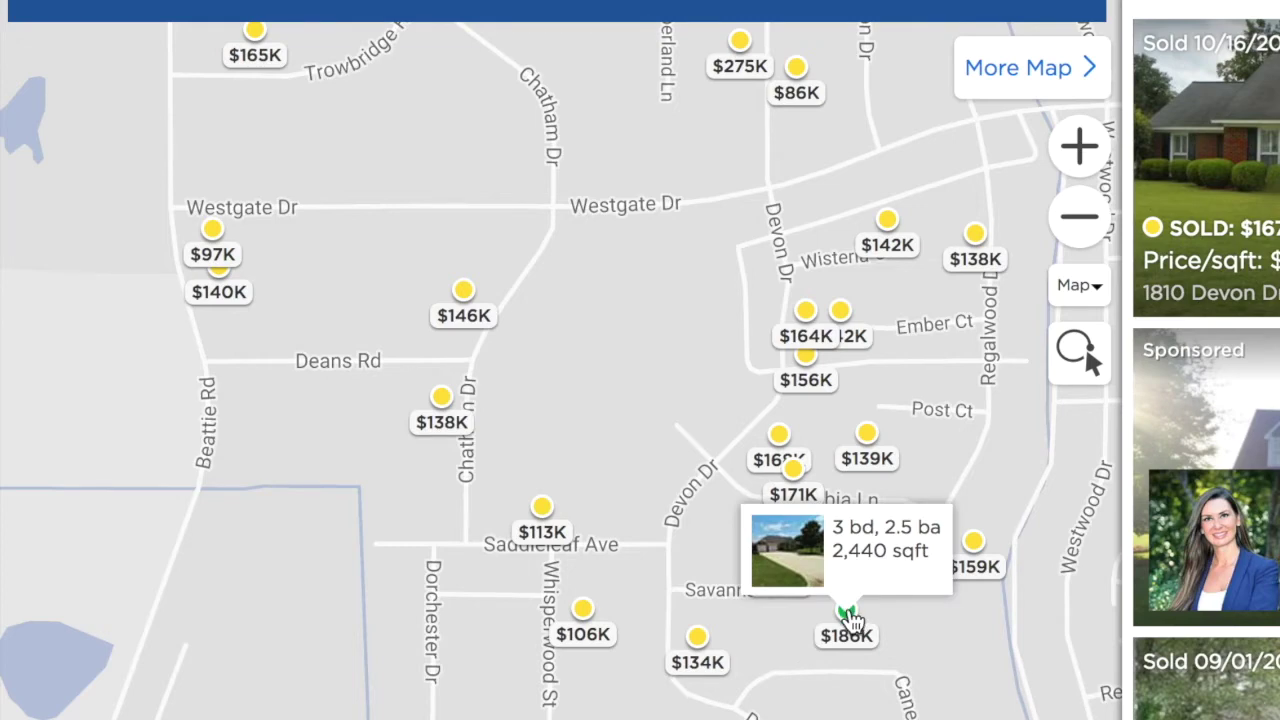
{"action": "left_click", "coordinate": [848, 614]}
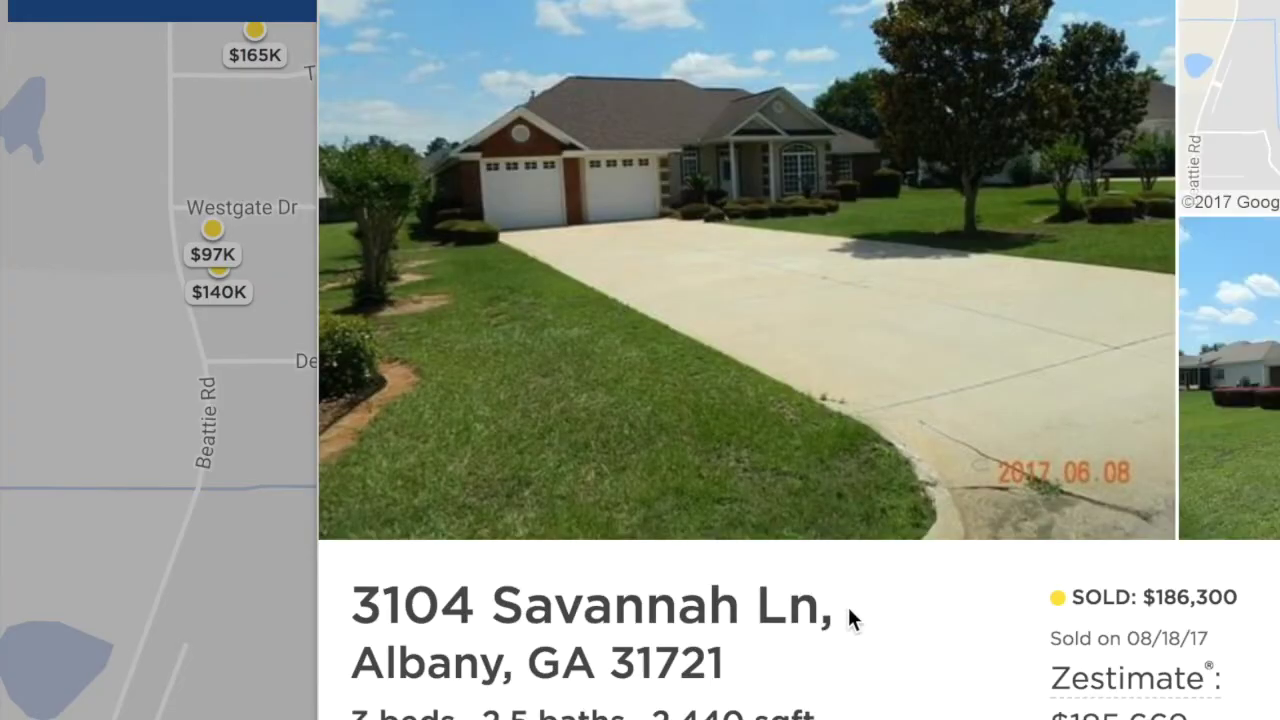
{"action": "scroll", "coordinate": [795, 185], "scroll_direction": "down", "scroll_amount": 3}
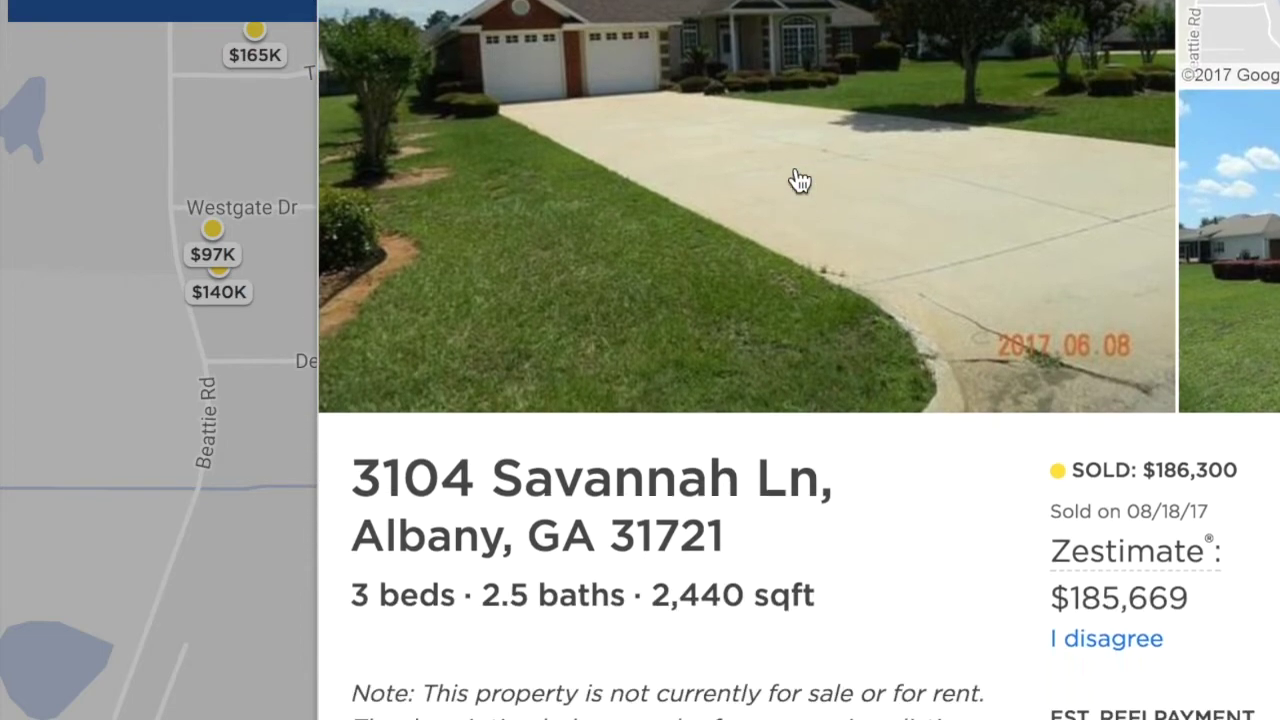
{"action": "scroll", "coordinate": [782, 505], "scroll_direction": "up", "scroll_amount": 3}
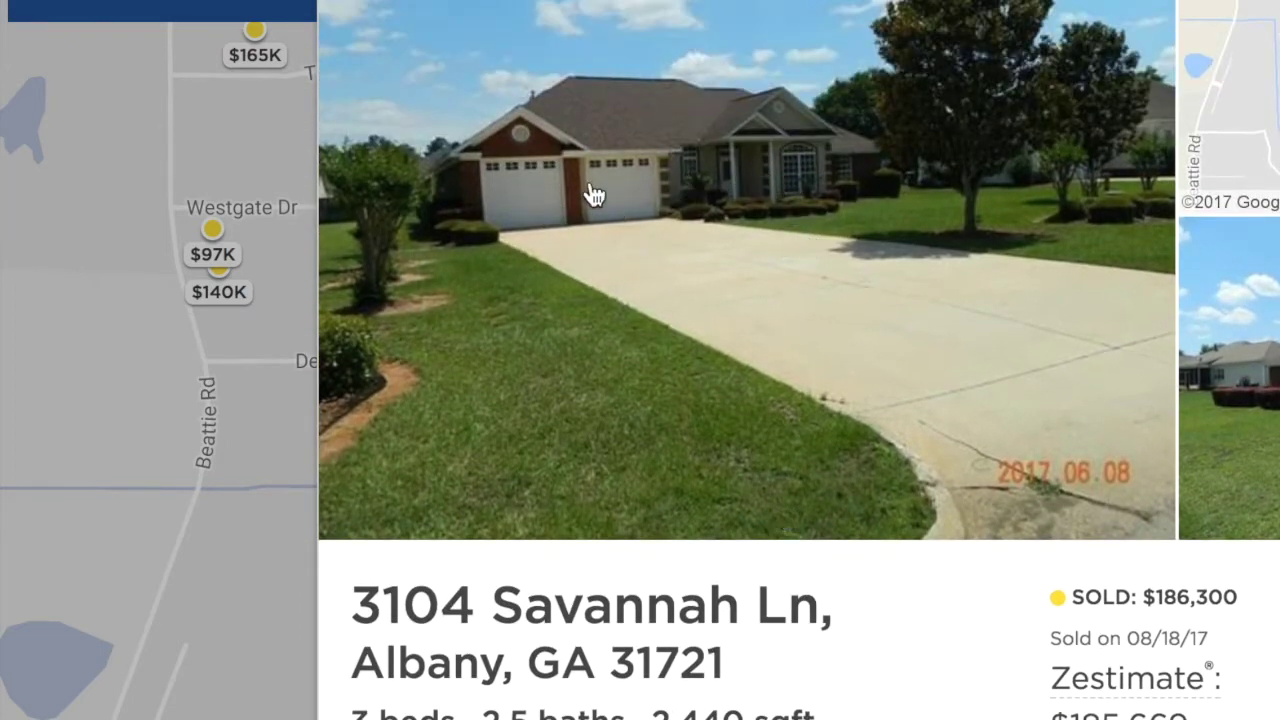
{"action": "scroll", "coordinate": [700, 289], "scroll_direction": "down", "scroll_amount": 6}
{"action": "scroll", "coordinate": [705, 289], "scroll_direction": "down", "scroll_amount": 12}
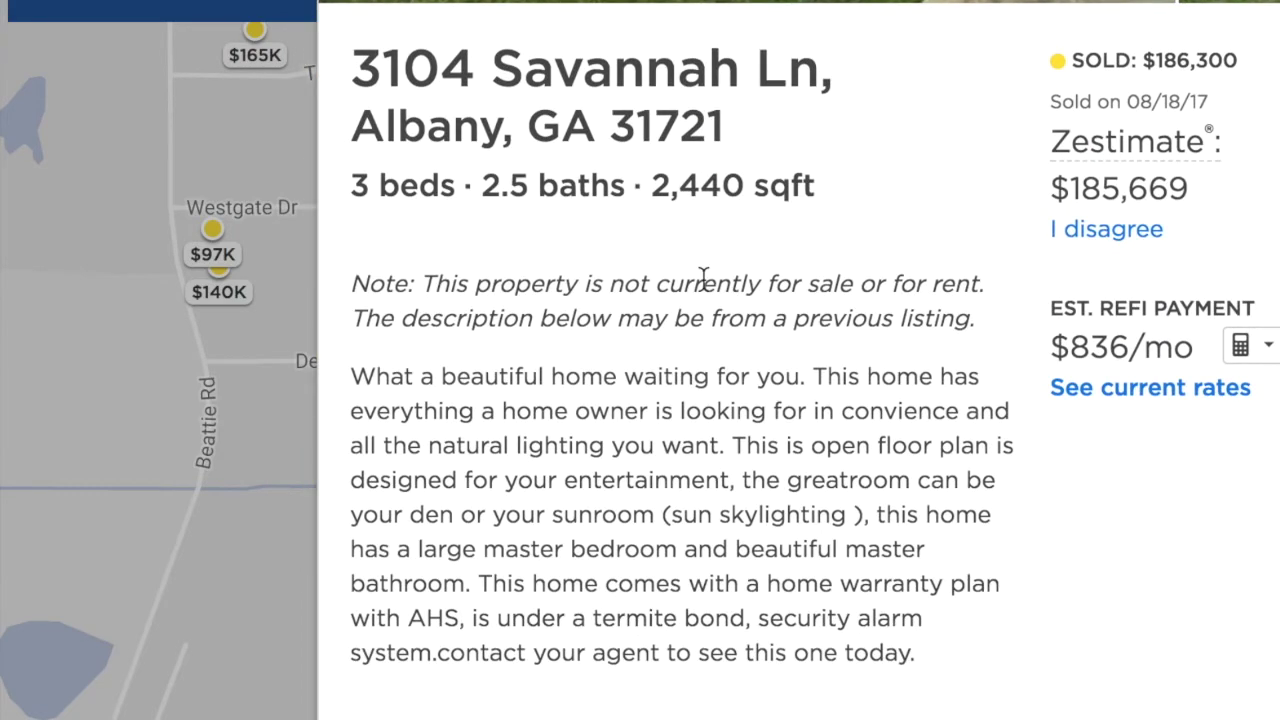
{"action": "scroll", "coordinate": [703, 288], "scroll_direction": "down", "scroll_amount": 4}
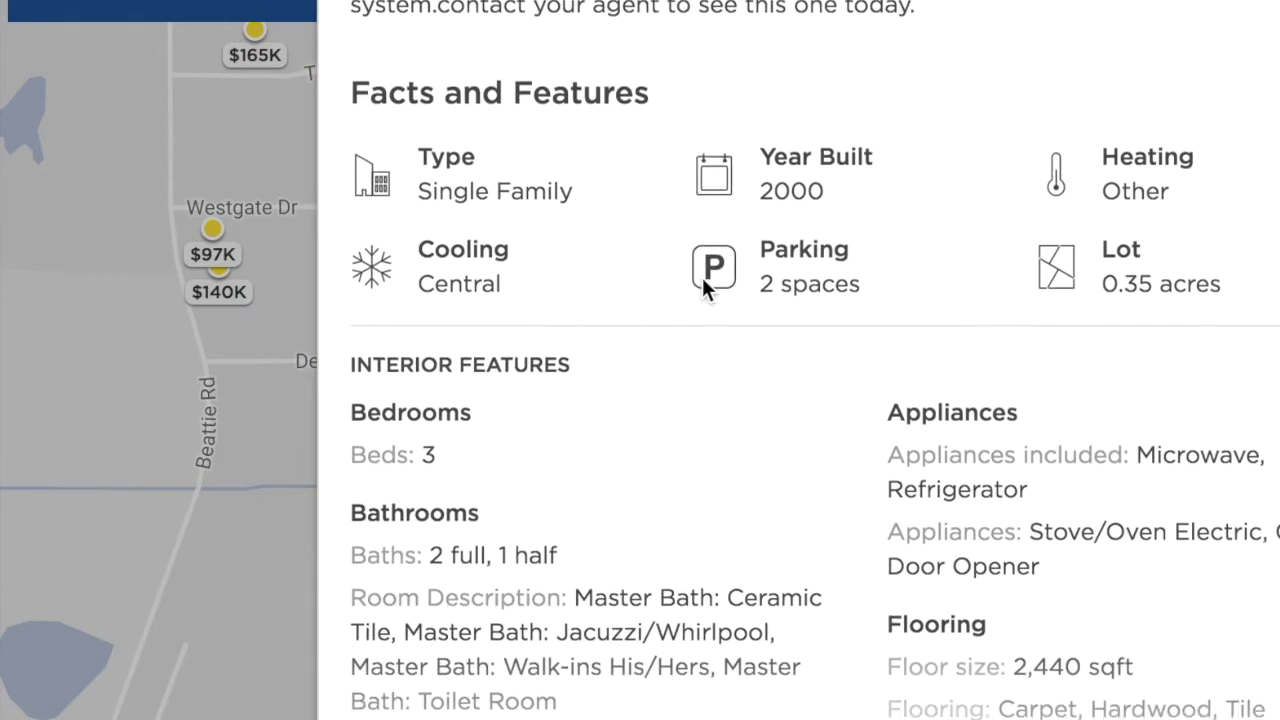
{"action": "scroll", "coordinate": [703, 289], "scroll_direction": "up", "scroll_amount": 15}
{"action": "scroll", "coordinate": [703, 282], "scroll_direction": "up", "scroll_amount": 2}
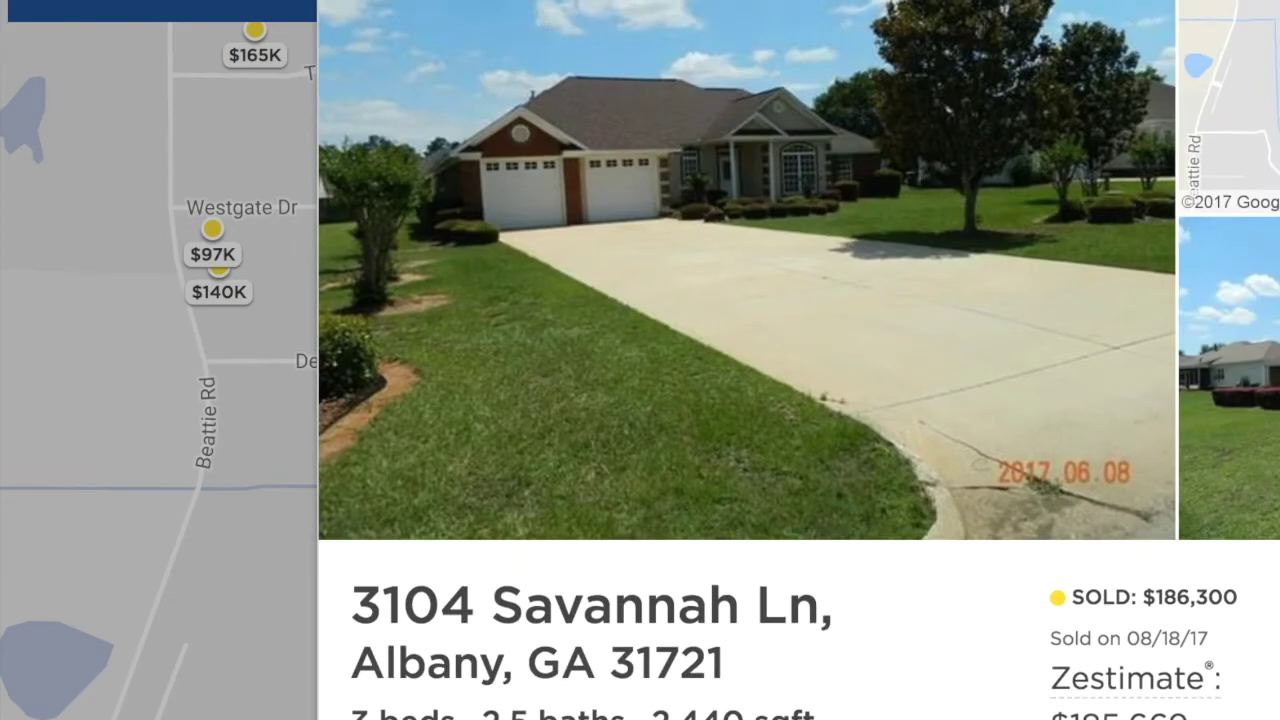
{"action": "key", "text": "Escape"}
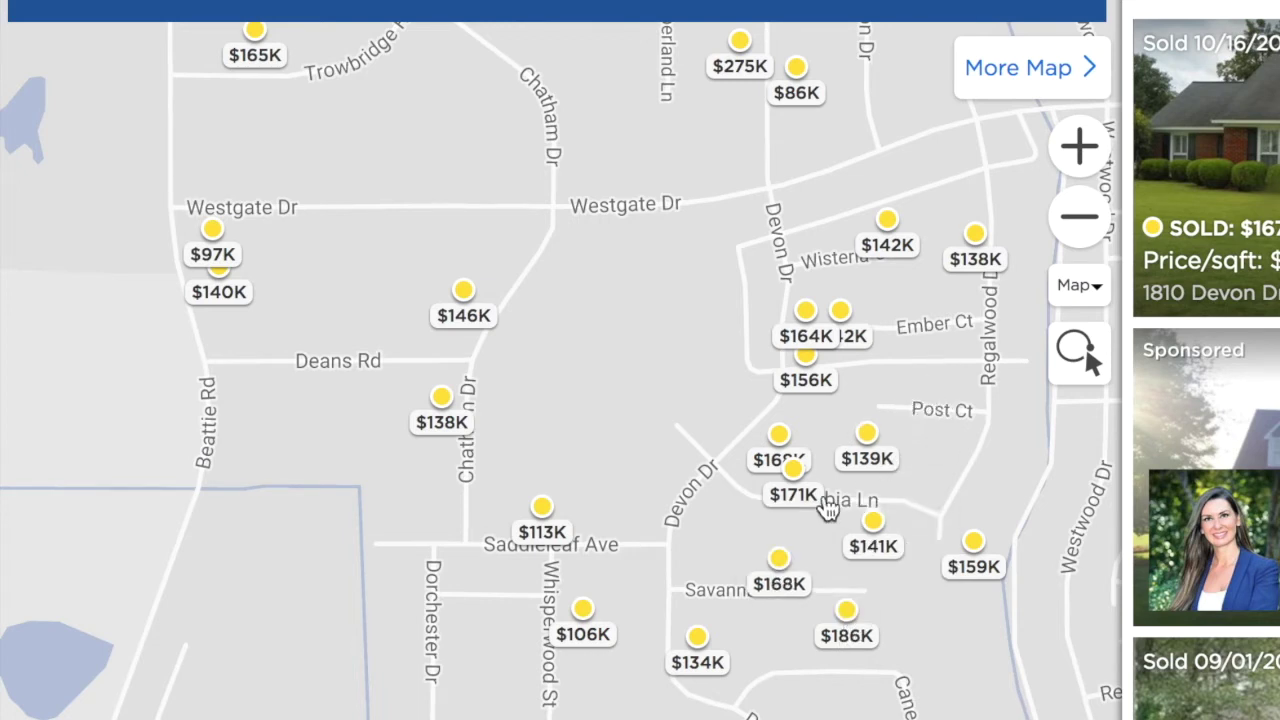
{"action": "left_click", "coordinate": [797, 488]}
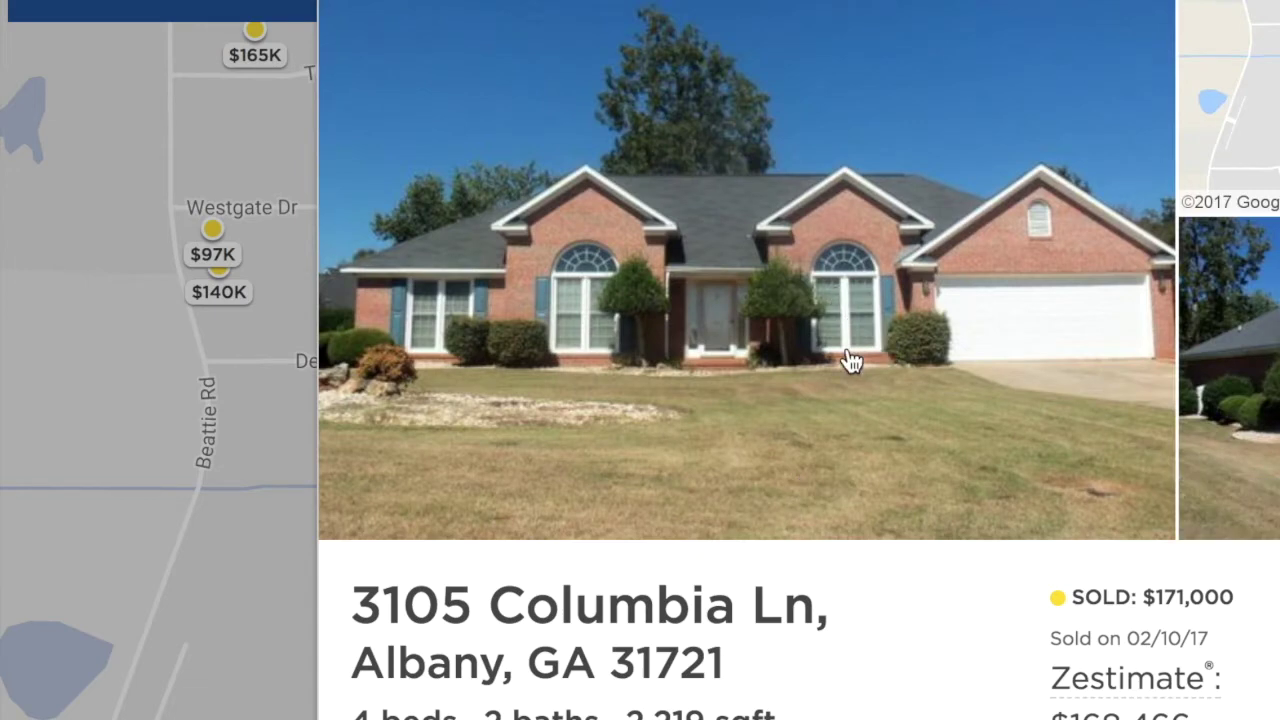
{"action": "scroll", "coordinate": [851, 347], "scroll_direction": "down", "scroll_amount": 2}
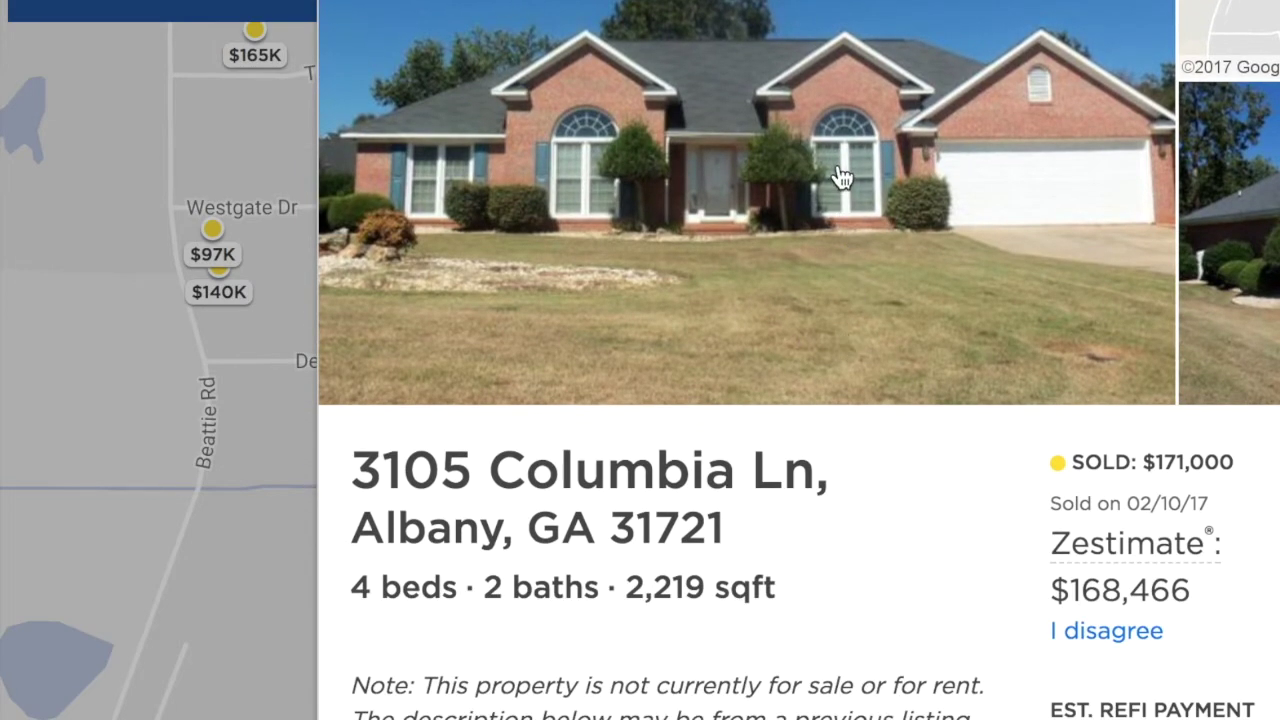
{"action": "scroll", "coordinate": [840, 177], "scroll_direction": "up", "scroll_amount": 2}
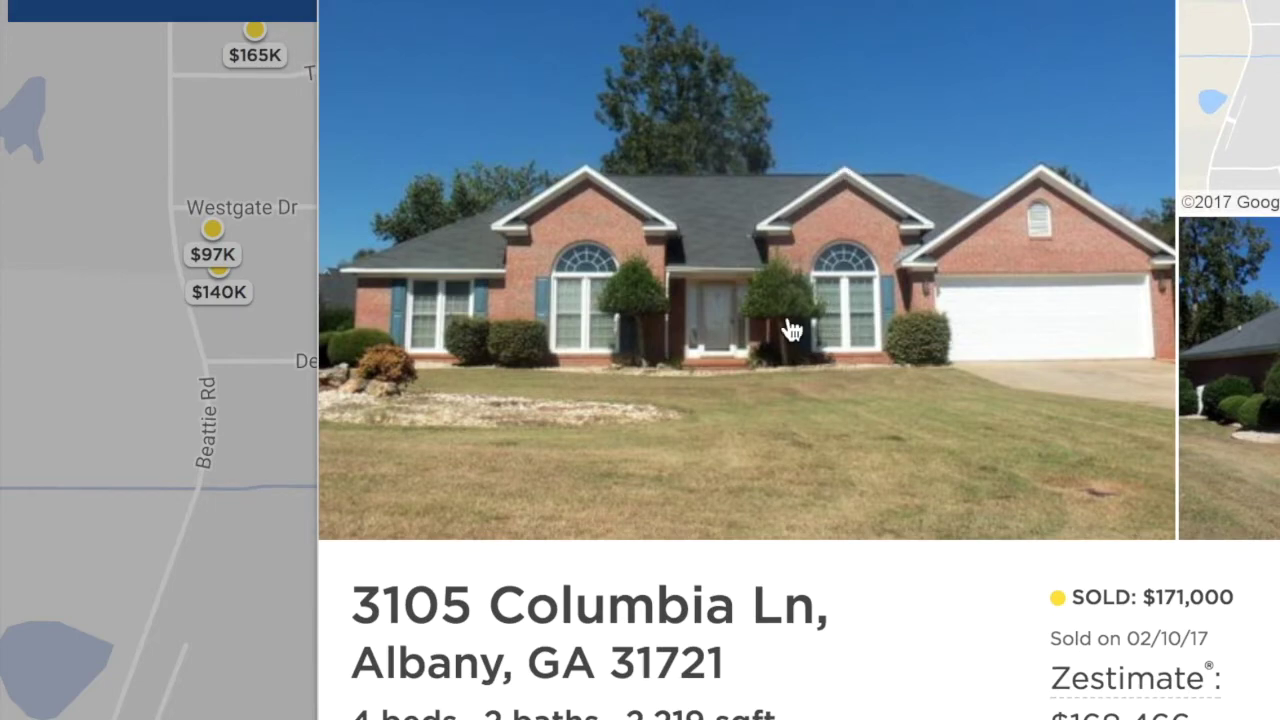
{"action": "scroll", "coordinate": [791, 330], "scroll_direction": "down", "scroll_amount": 9}
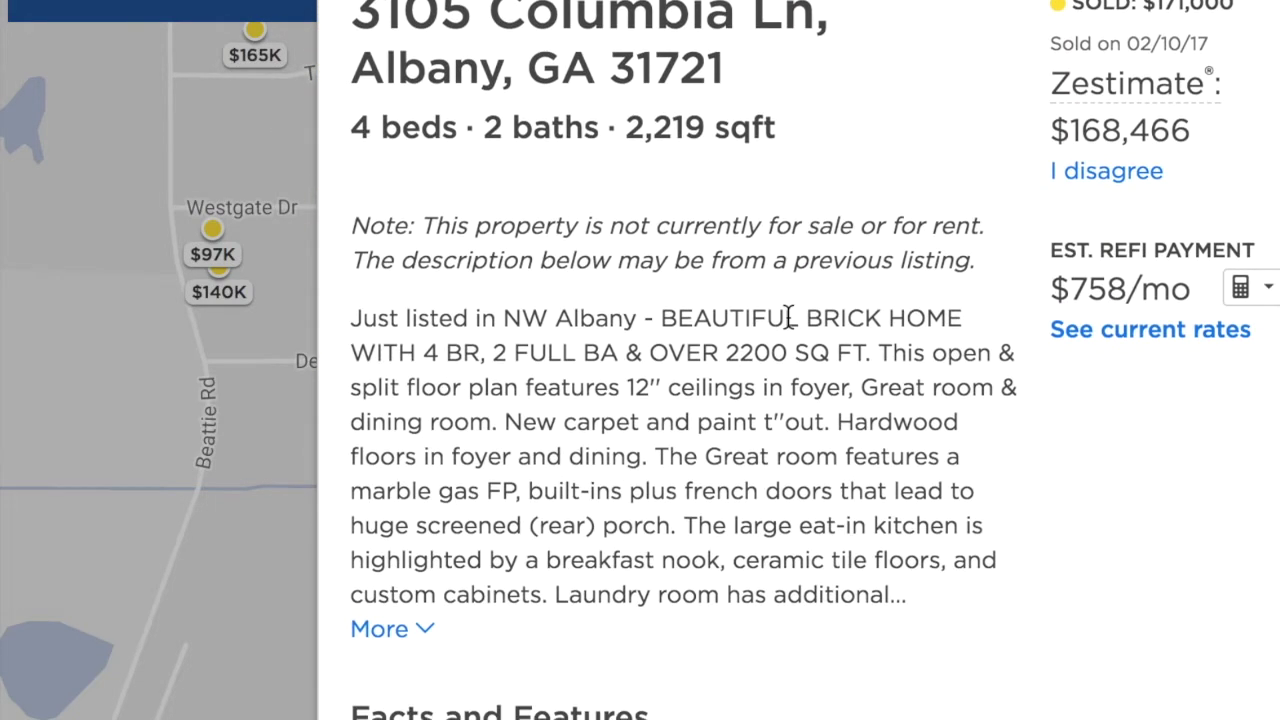
{"action": "scroll", "coordinate": [788, 317], "scroll_direction": "down", "scroll_amount": 4}
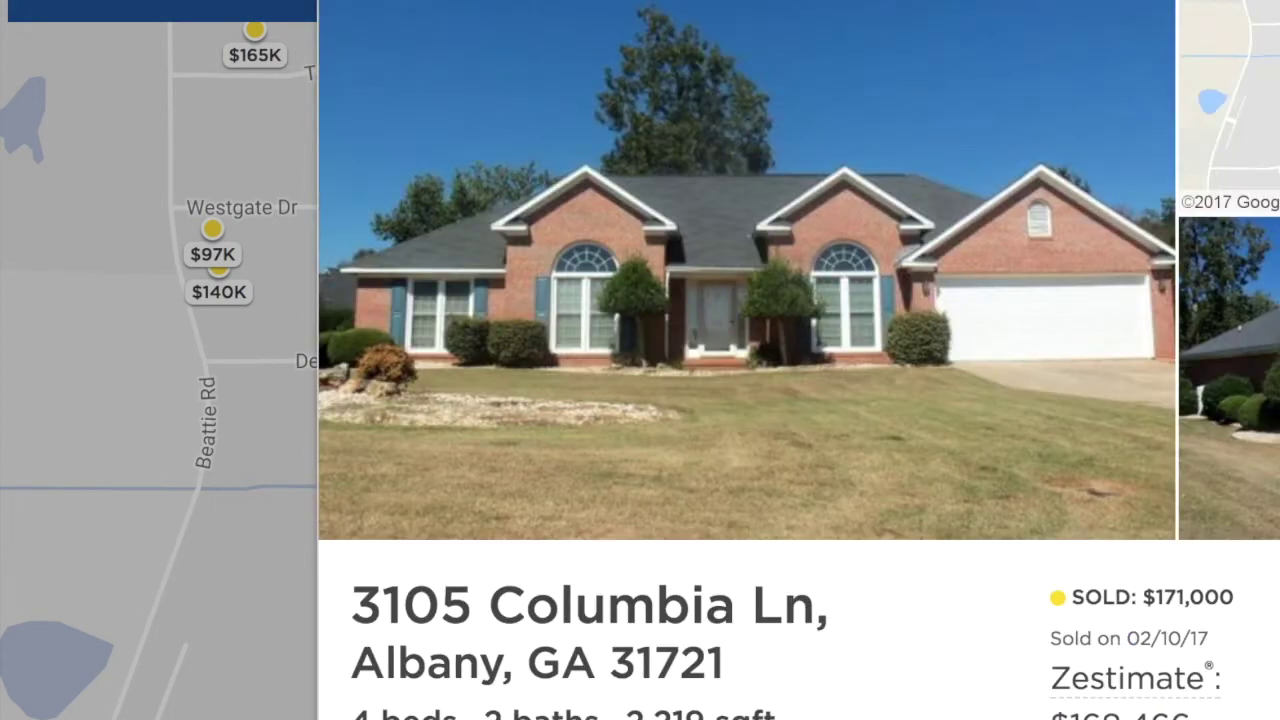
{"action": "key", "text": "Escape"}
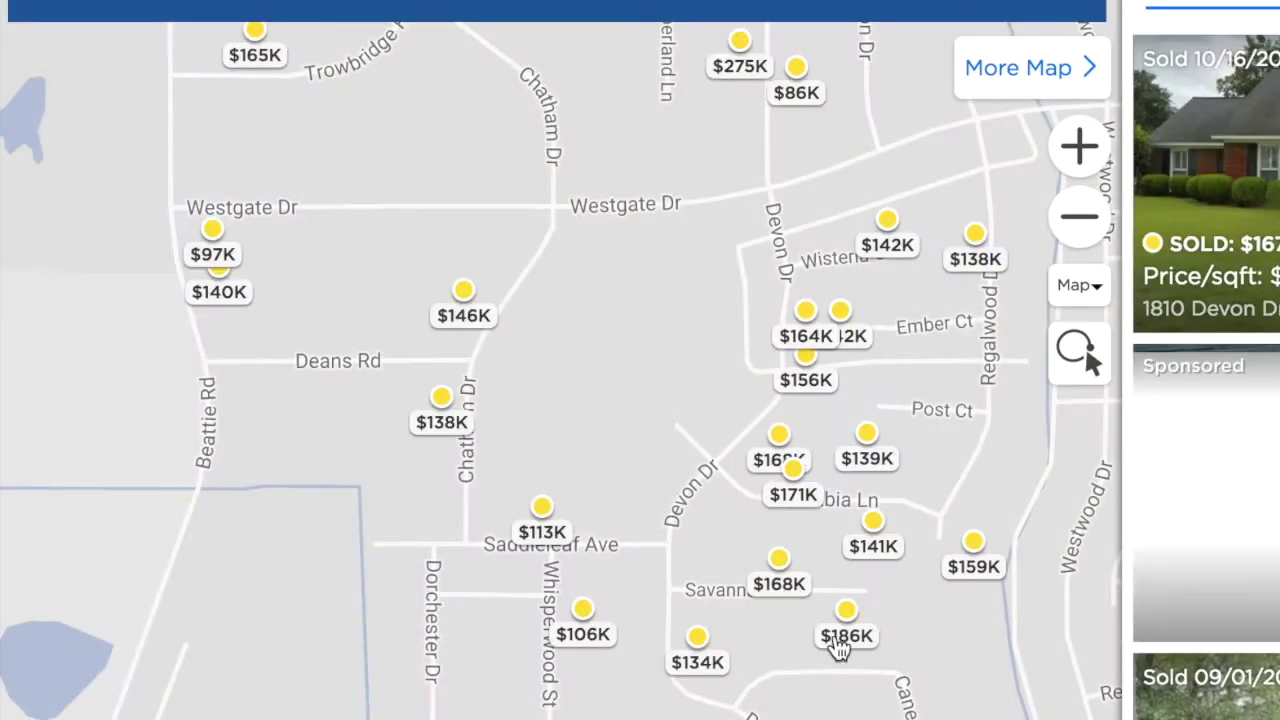
{"action": "mouse_move", "coordinate": [797, 463]}
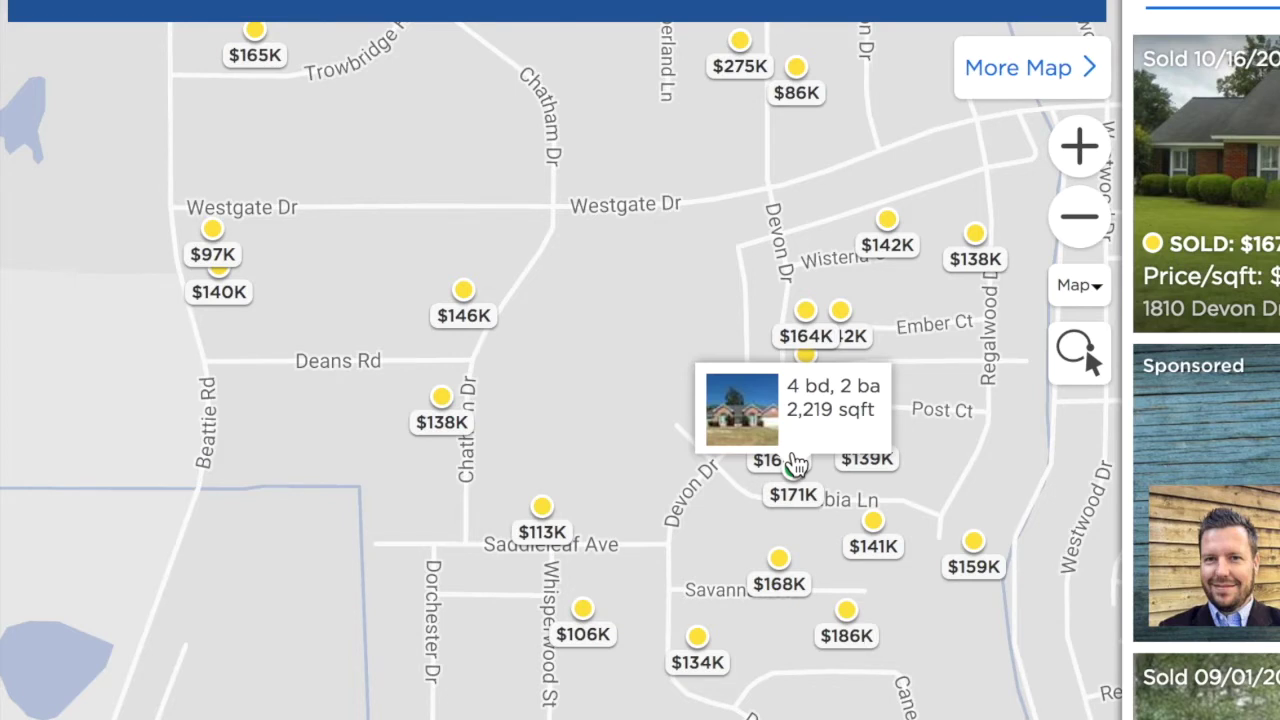
{"action": "mouse_move", "coordinate": [770, 85]}
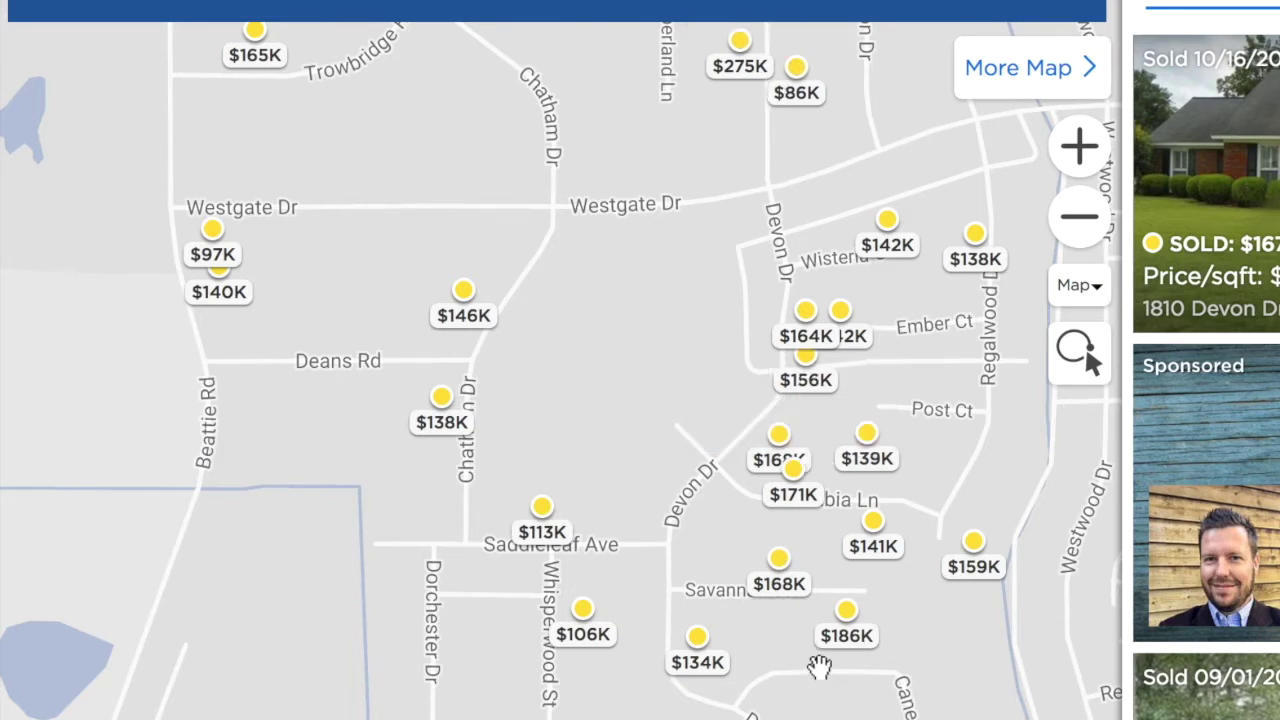
{"action": "left_click", "coordinate": [788, 568]}
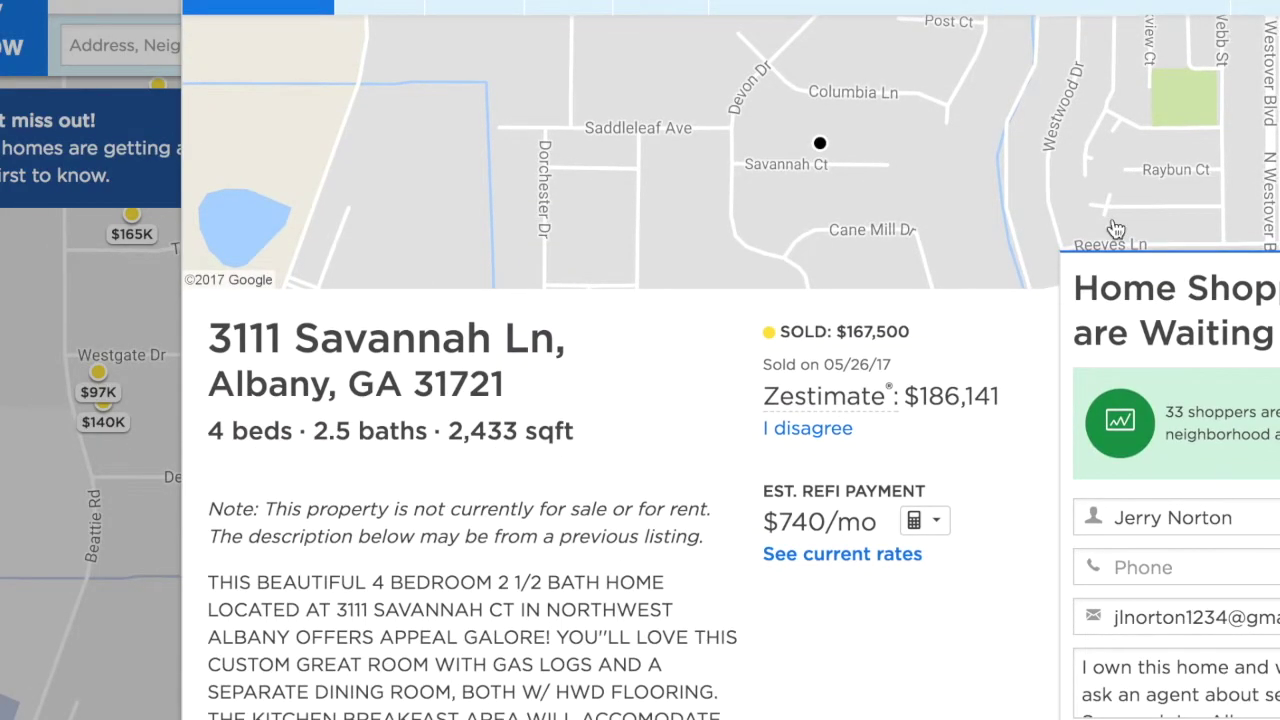
{"action": "key", "text": "Escape"}
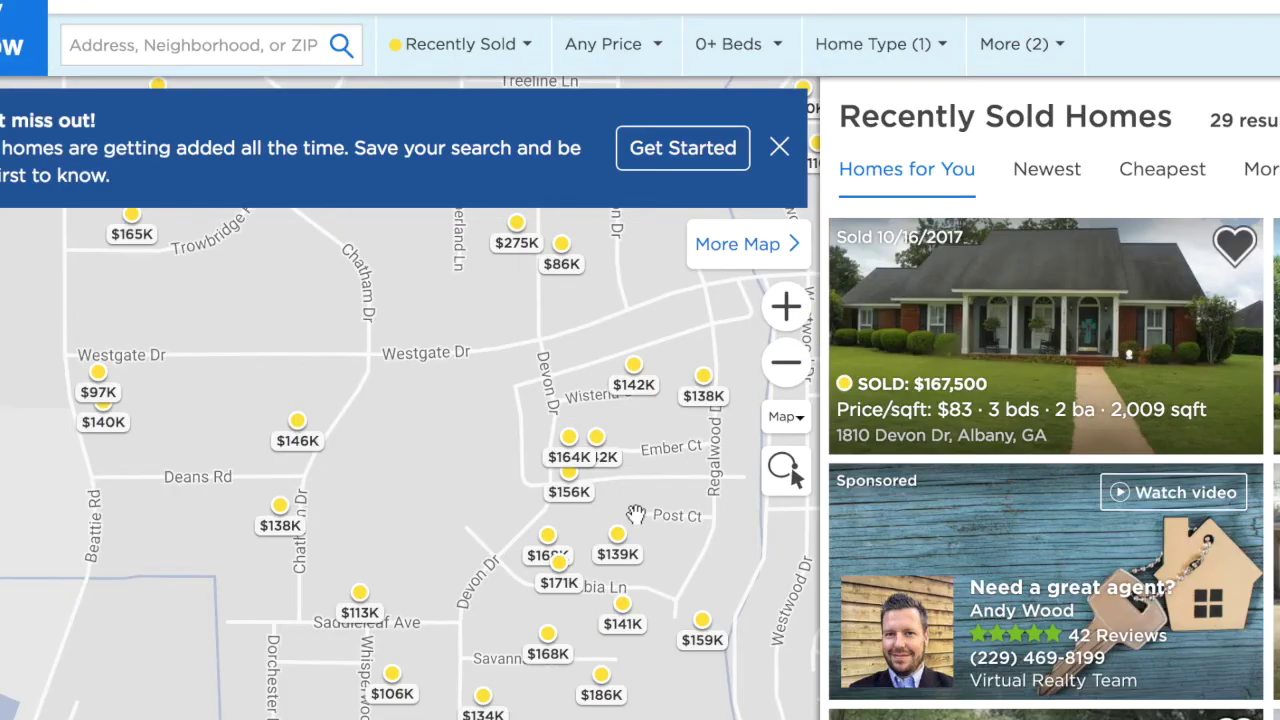
{"action": "mouse_move", "coordinate": [706, 652]}
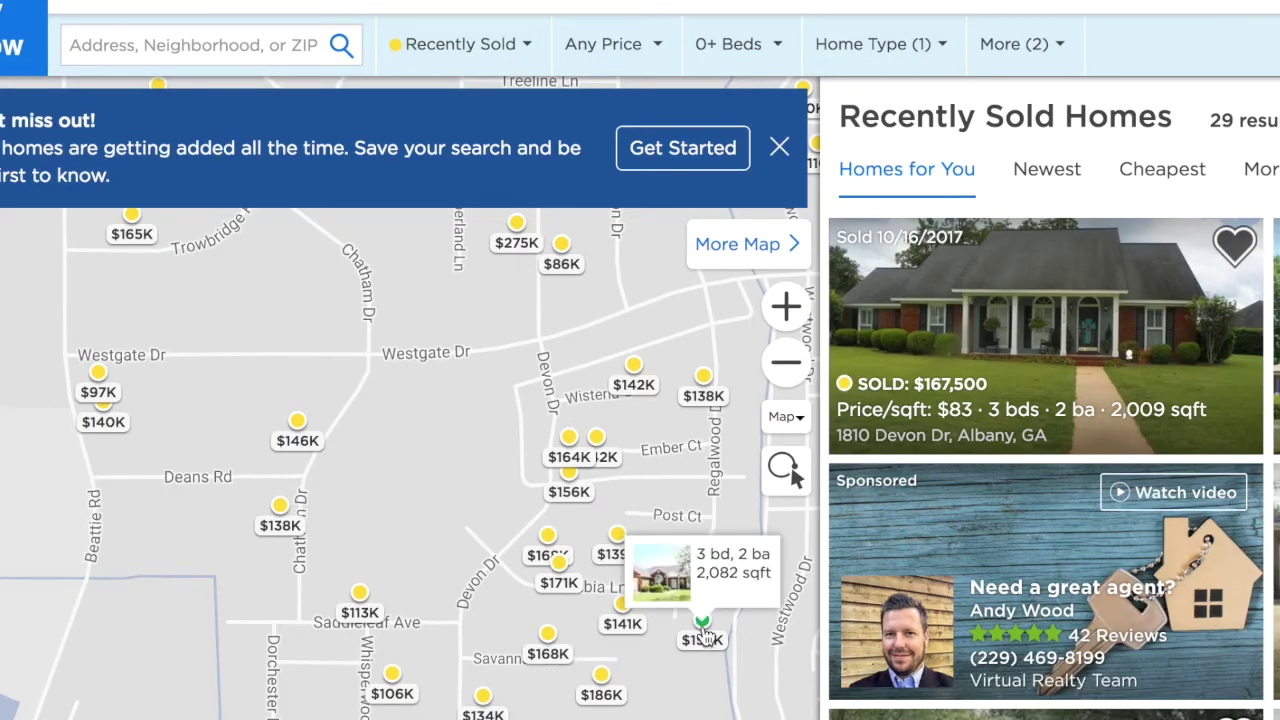
{"action": "left_click", "coordinate": [702, 630]}
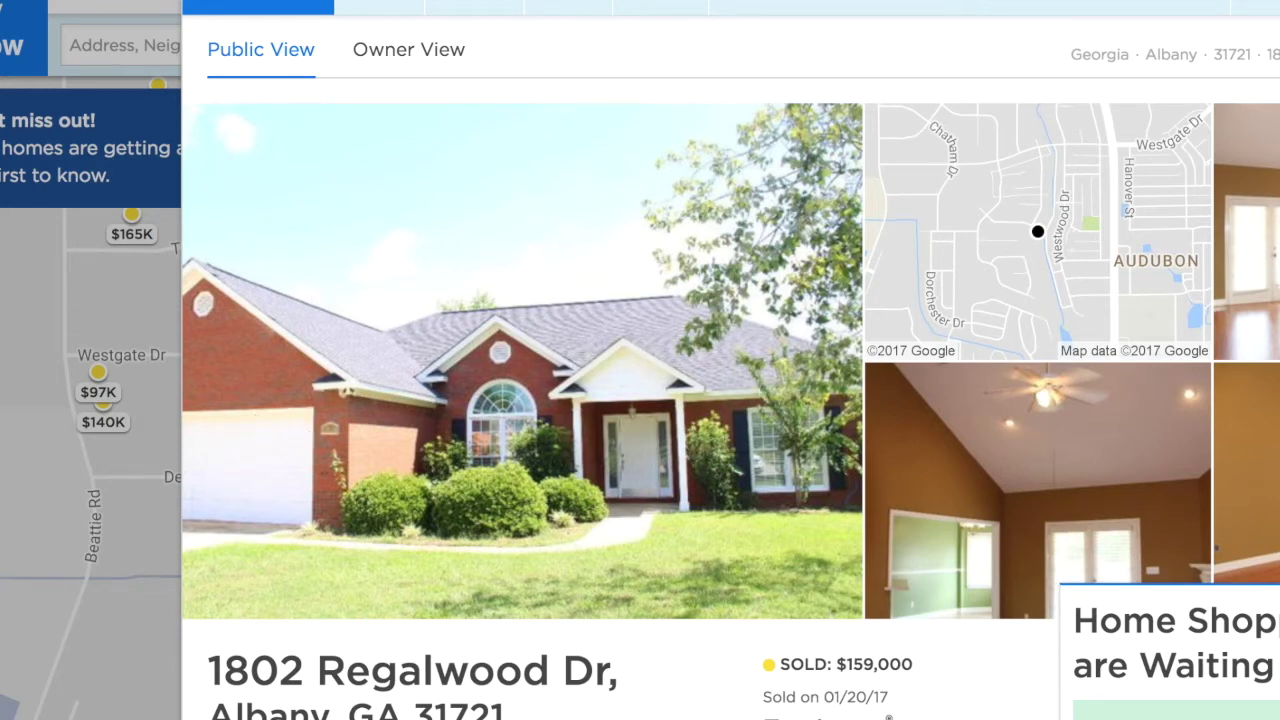
{"action": "key", "text": "Escape"}
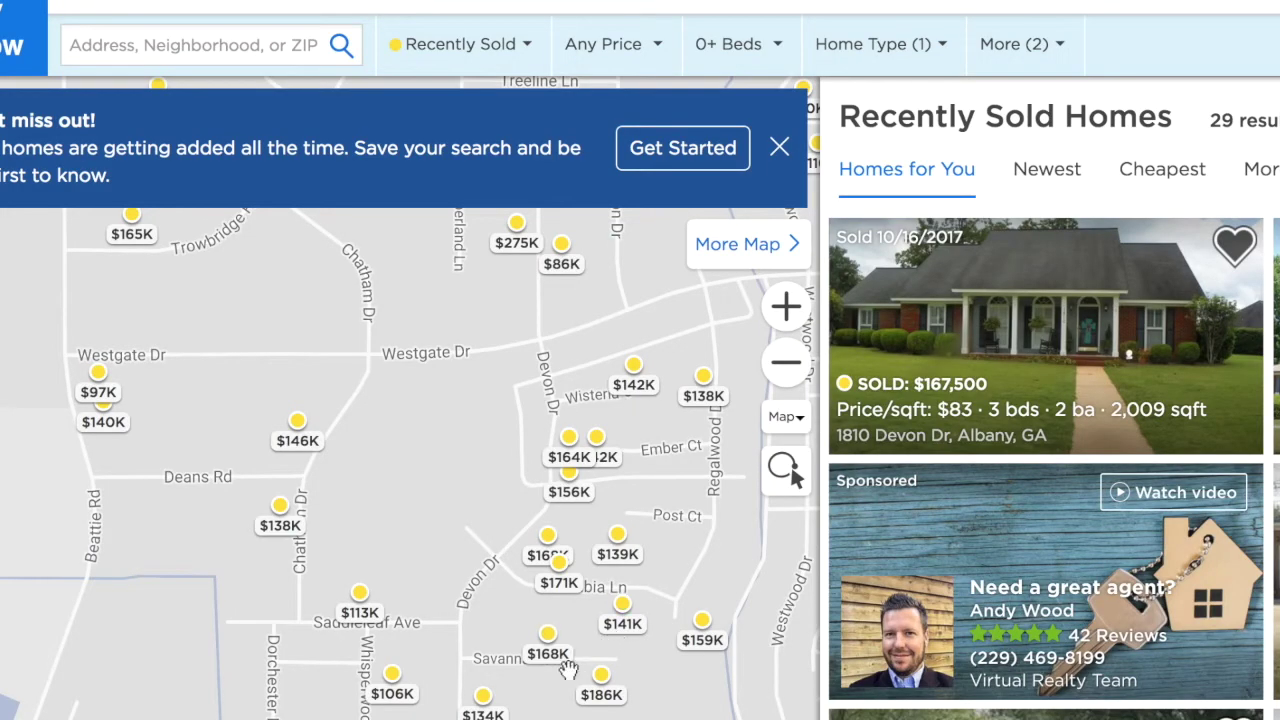
{"action": "mouse_move", "coordinate": [570, 548]}
{"action": "left_click", "coordinate": [546, 536]}
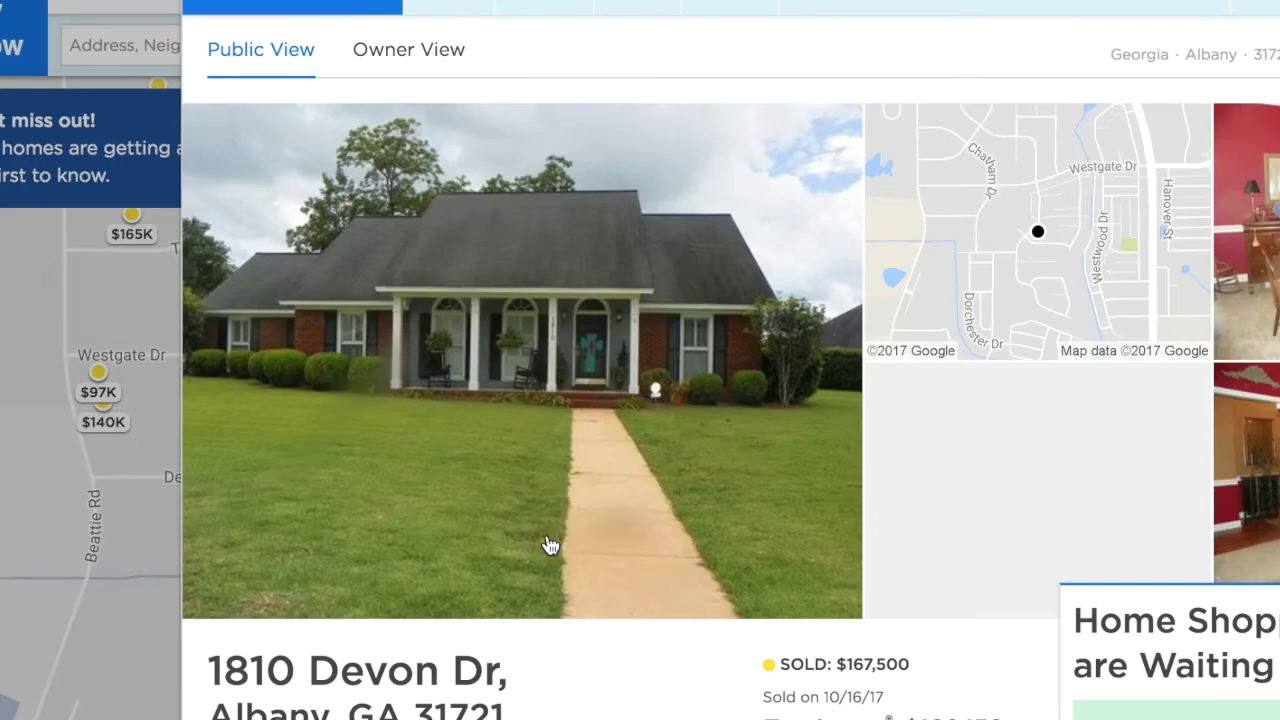
{"action": "key", "text": "Escape"}
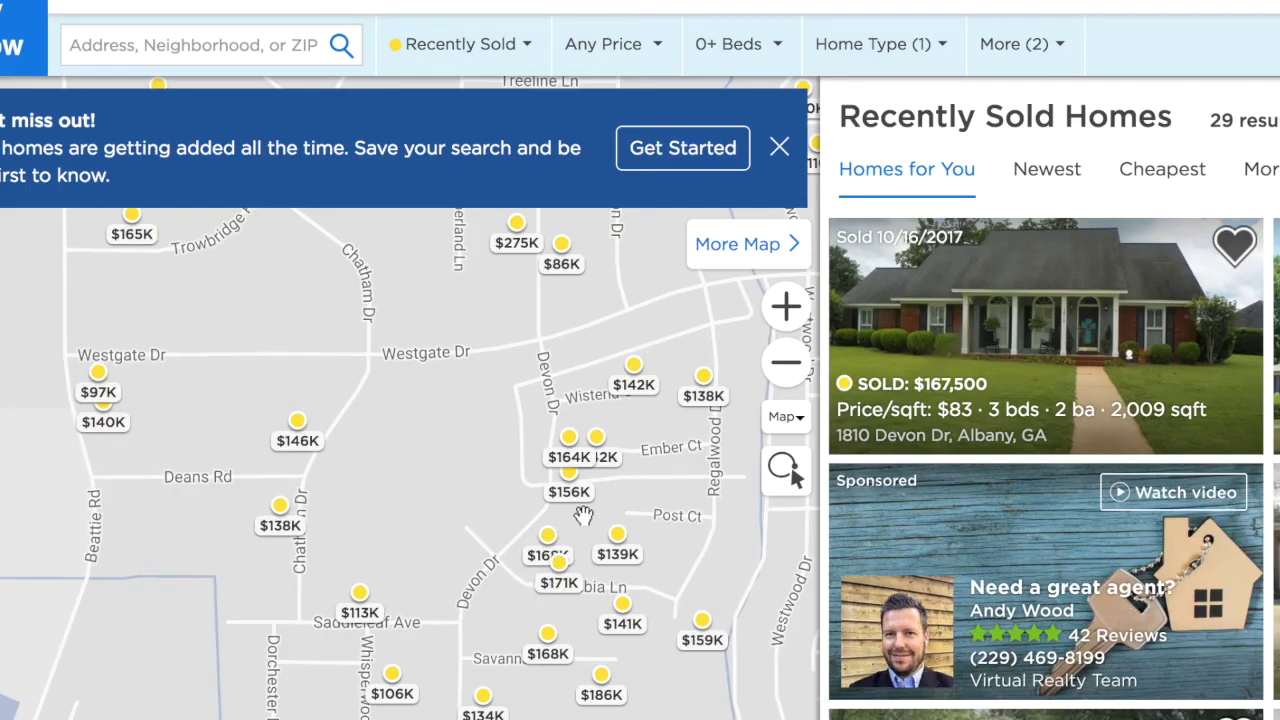
{"action": "left_click", "coordinate": [282, 510]}
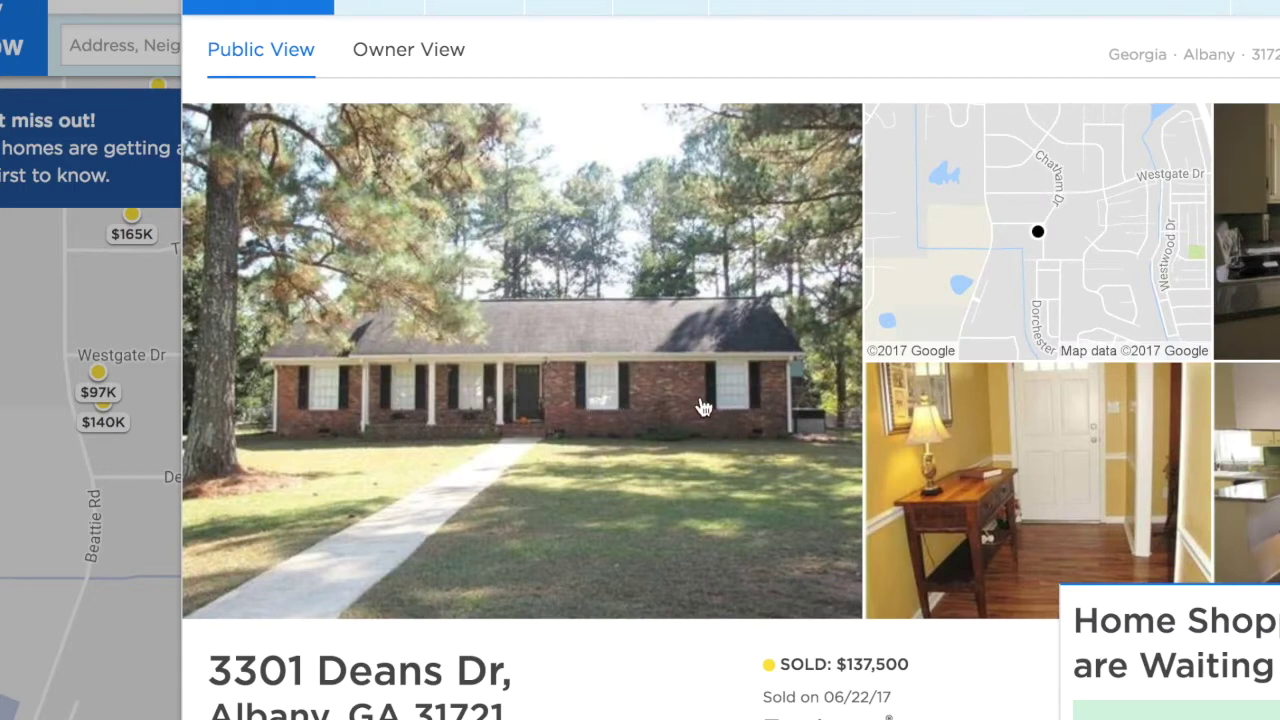
{"action": "scroll", "coordinate": [703, 408], "scroll_direction": "down", "scroll_amount": 3}
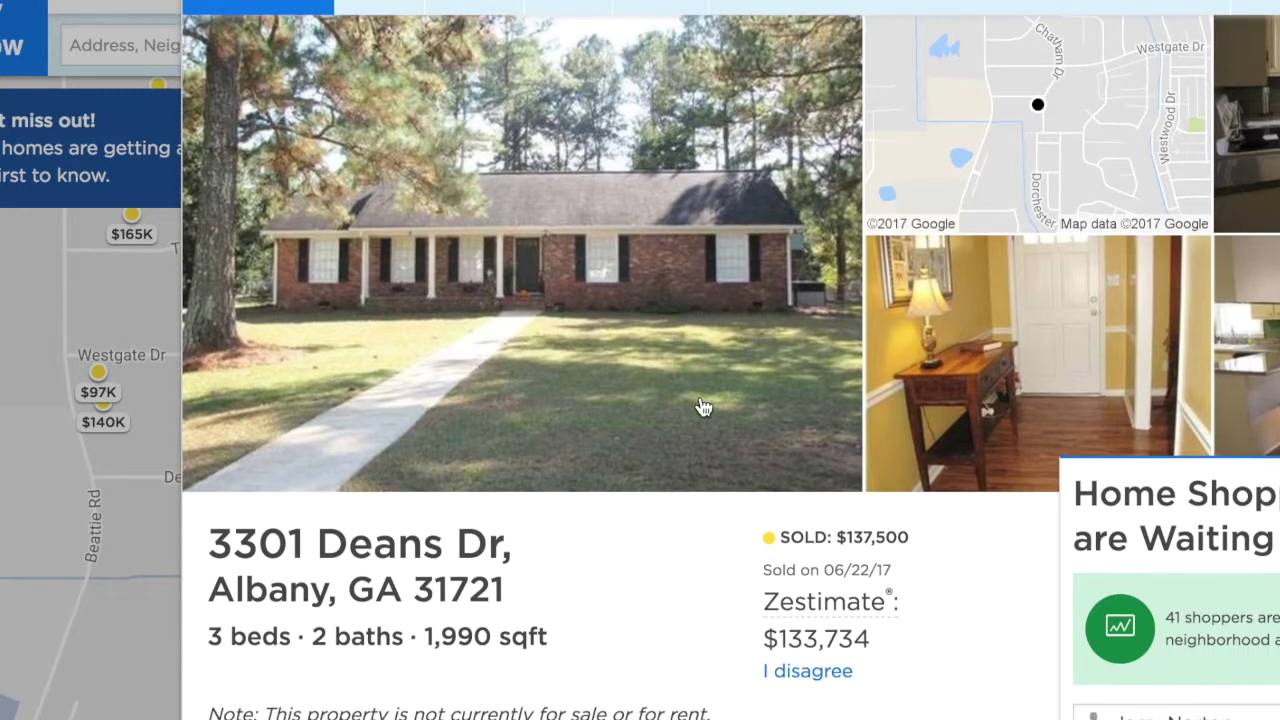
{"action": "scroll", "coordinate": [703, 408], "scroll_direction": "down", "scroll_amount": 1}
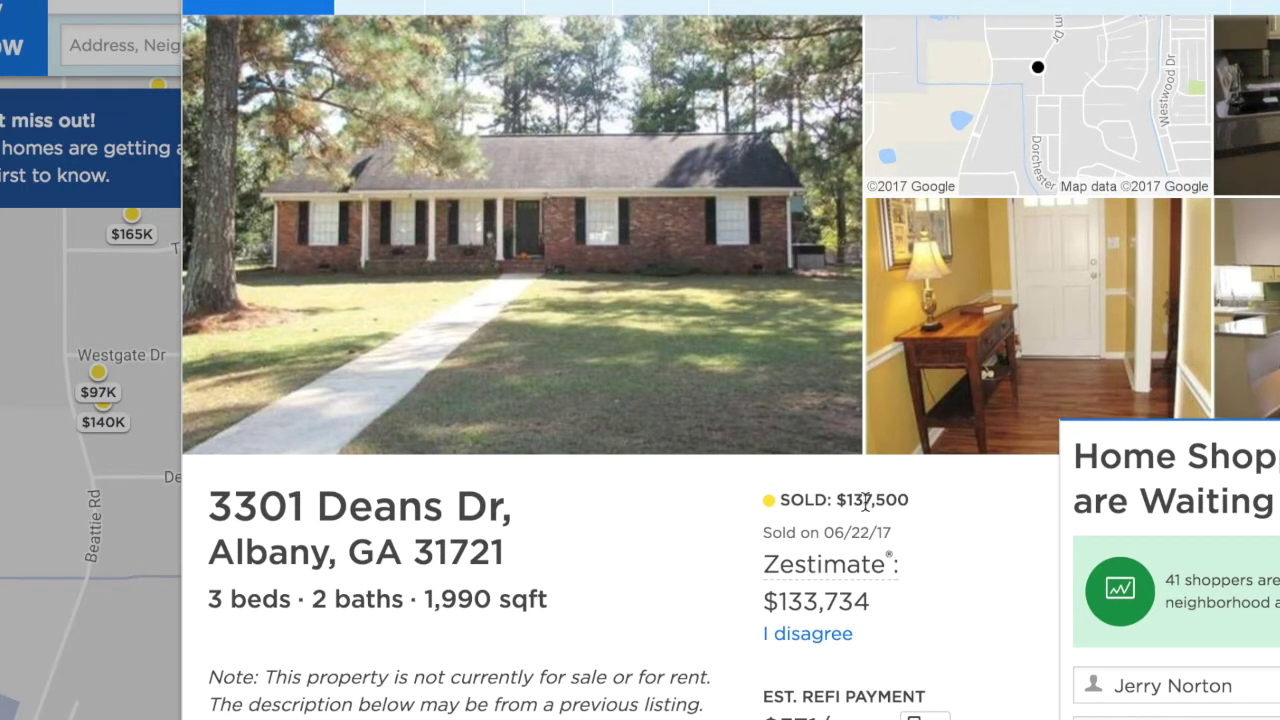
{"action": "key", "text": "Escape"}
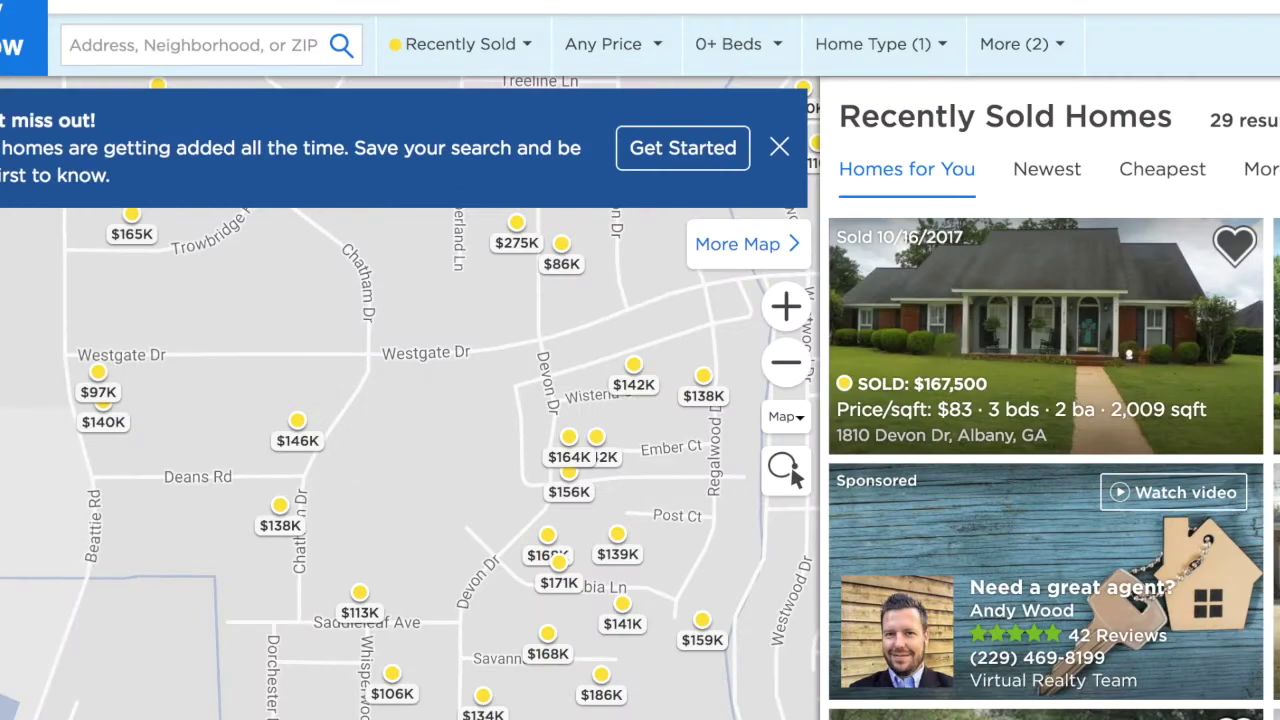
{"action": "left_click", "coordinate": [301, 424]}
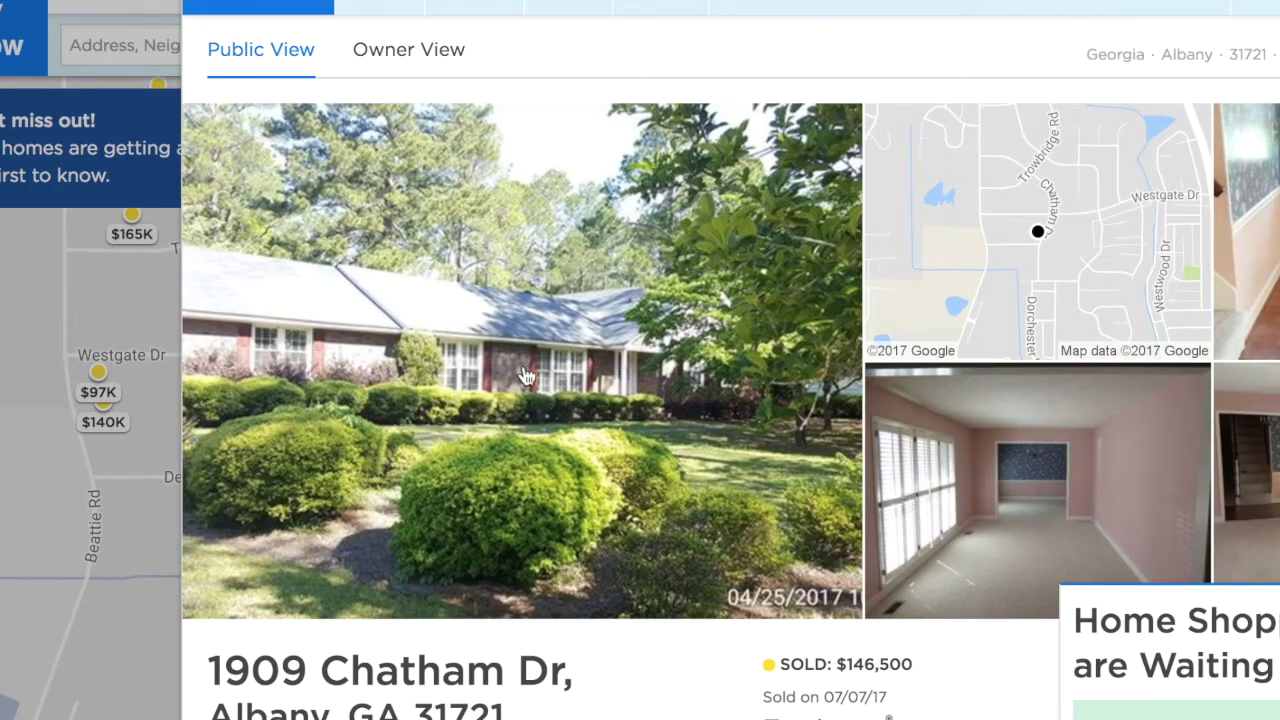
{"action": "scroll", "coordinate": [420, 355], "scroll_direction": "down", "scroll_amount": 2}
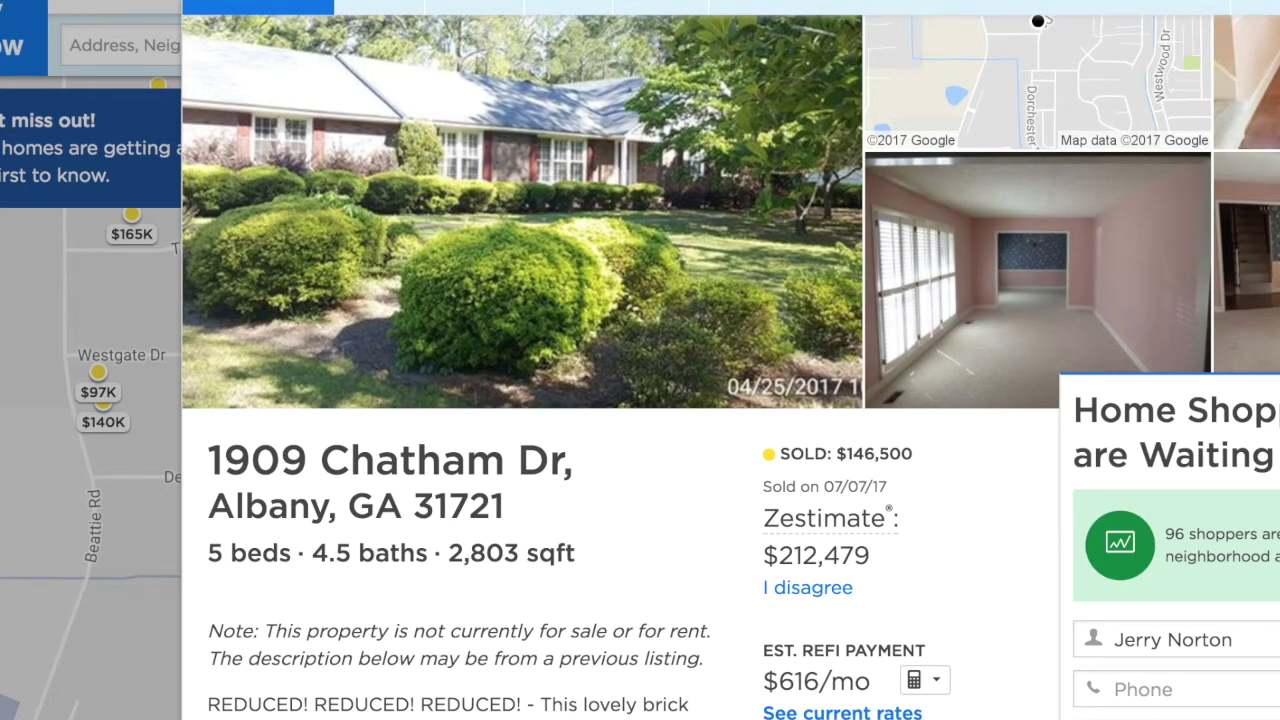
{"action": "key", "text": "Escape"}
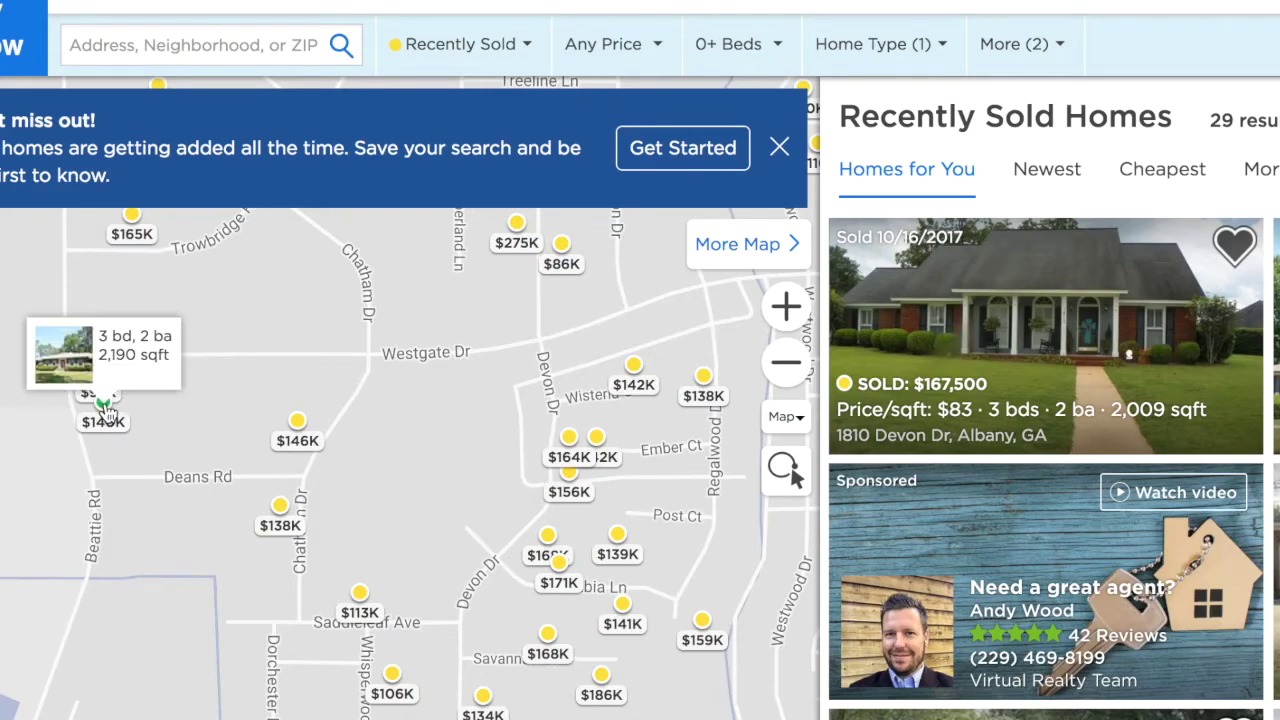
{"action": "left_click", "coordinate": [105, 408]}
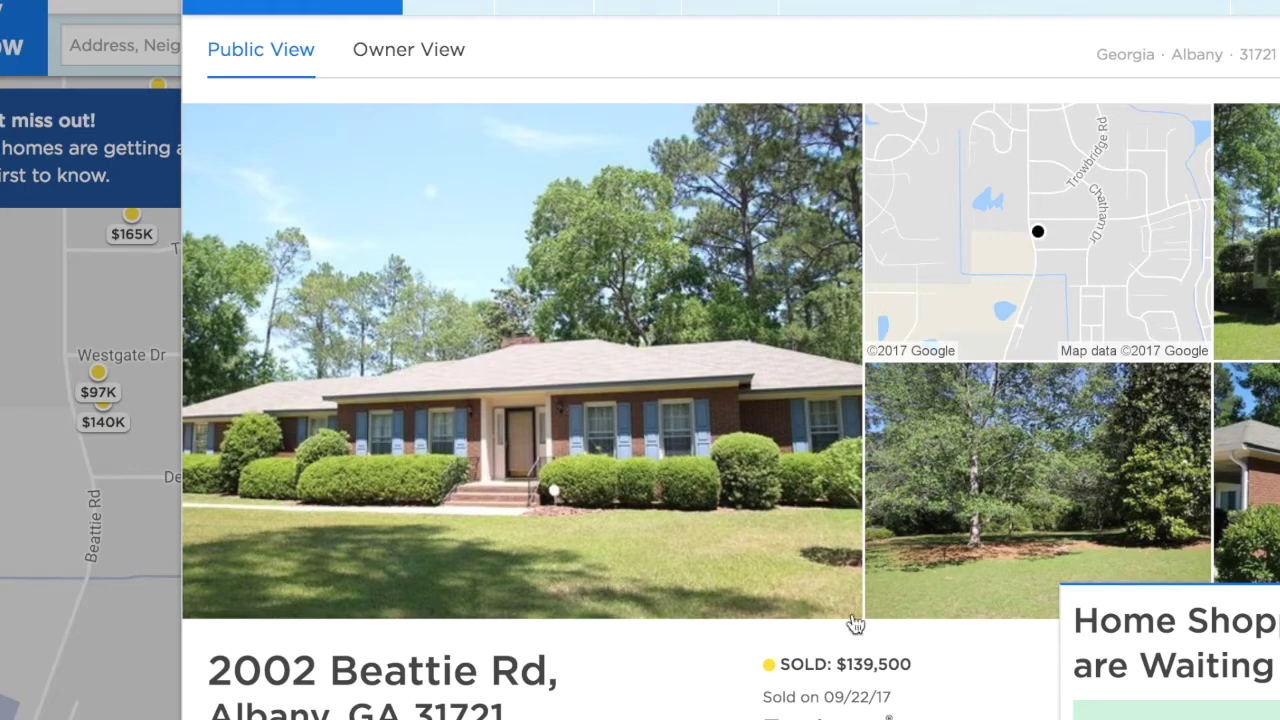
{"action": "key", "text": "Escape"}
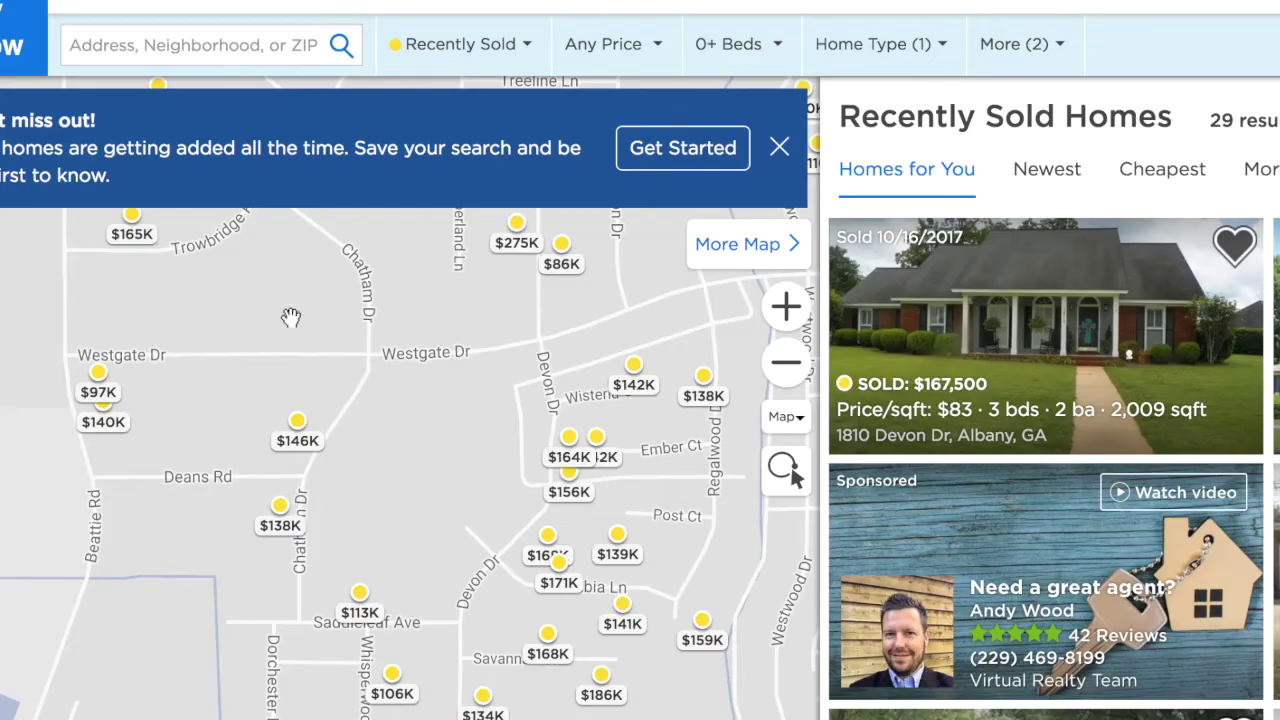
{"action": "left_click", "coordinate": [98, 378]}
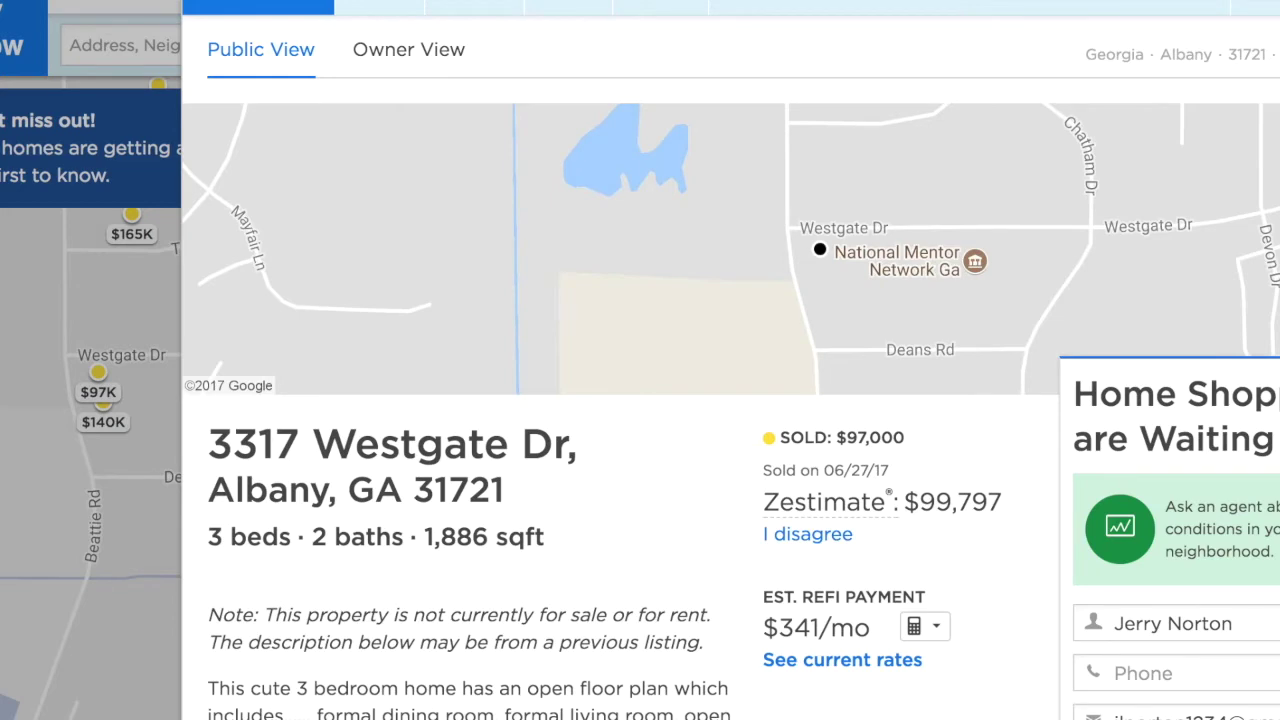
{"action": "key", "text": "Escape"}
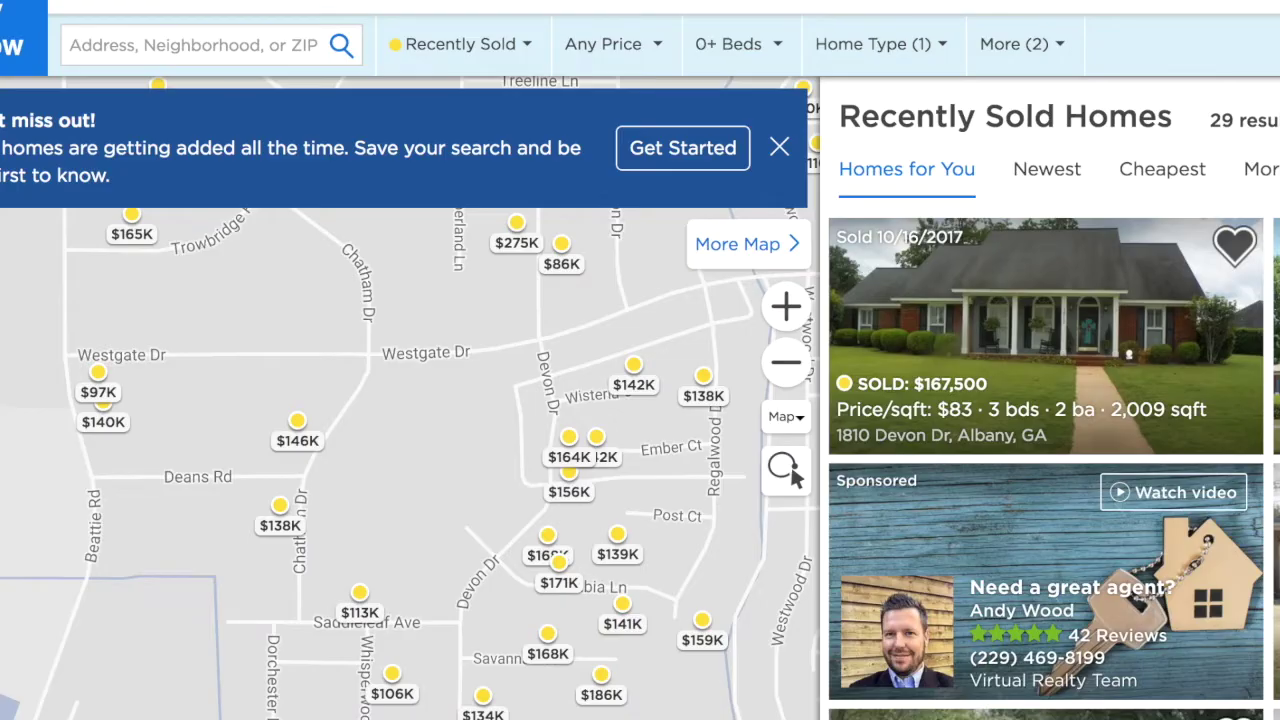
{"action": "left_click", "coordinate": [133, 224]}
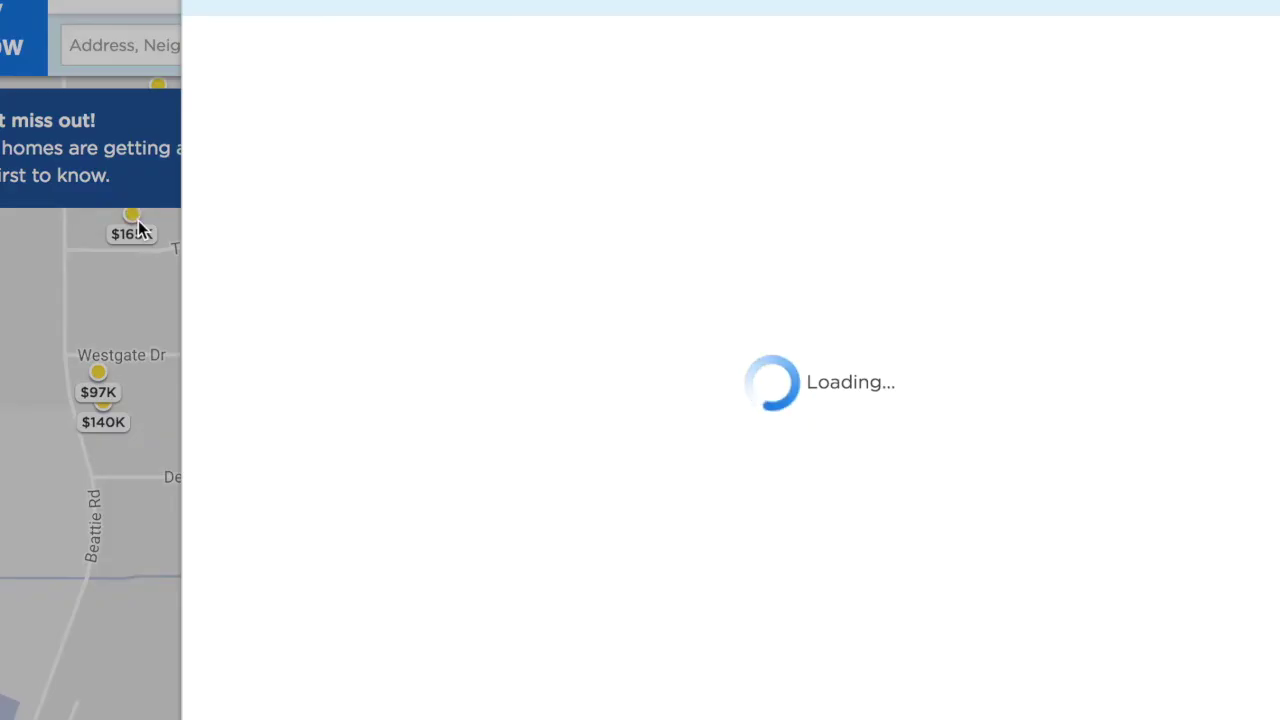
{"action": "key", "text": "Escape"}
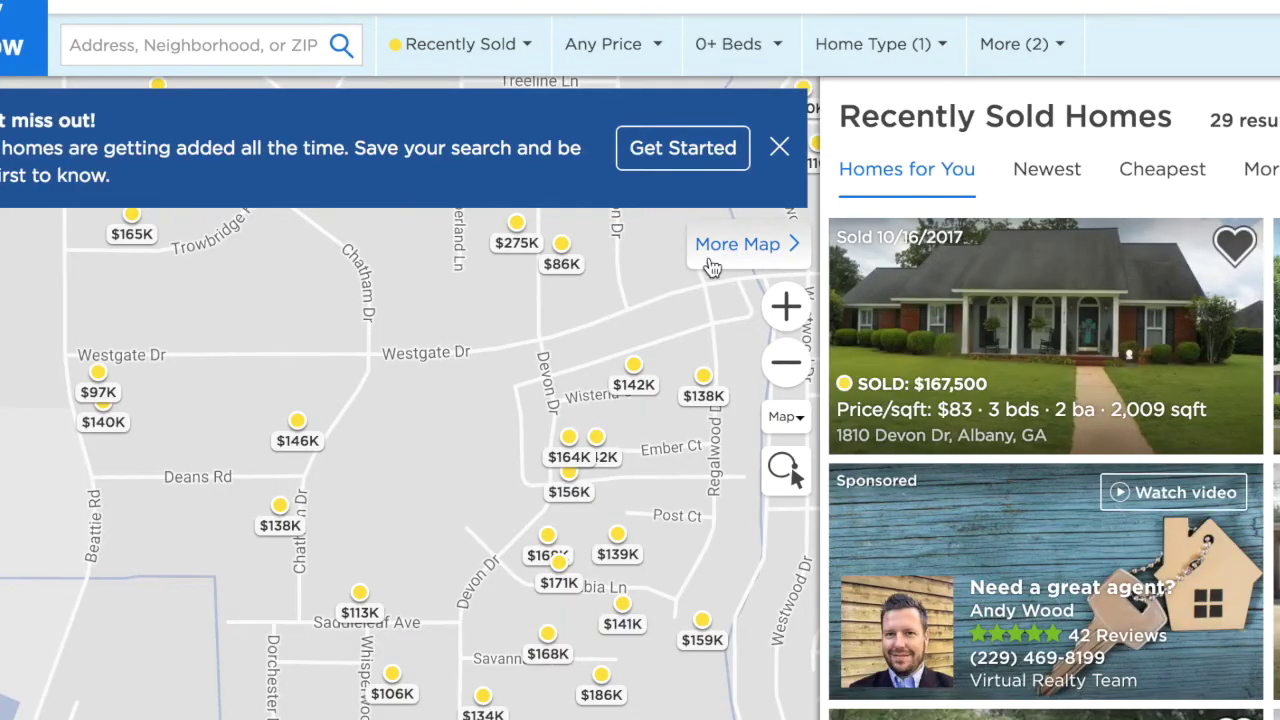
{"action": "left_click", "coordinate": [483, 696]}
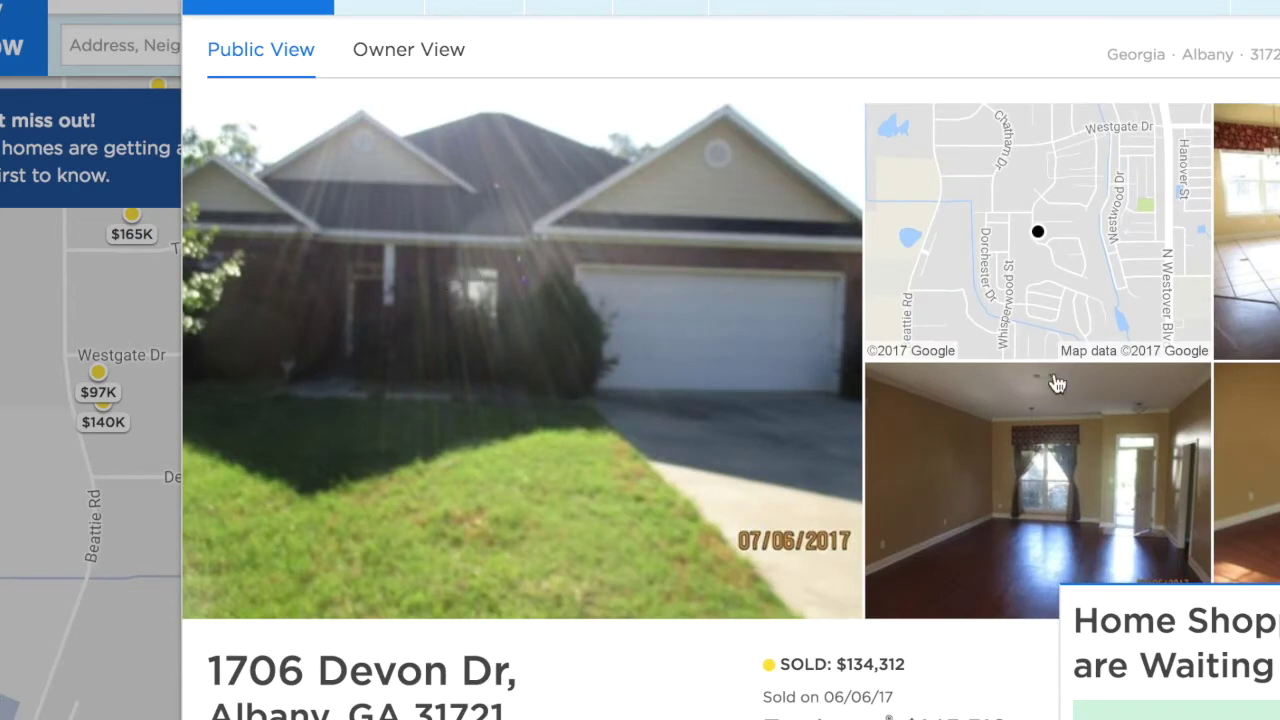
{"action": "key", "text": "Right"}
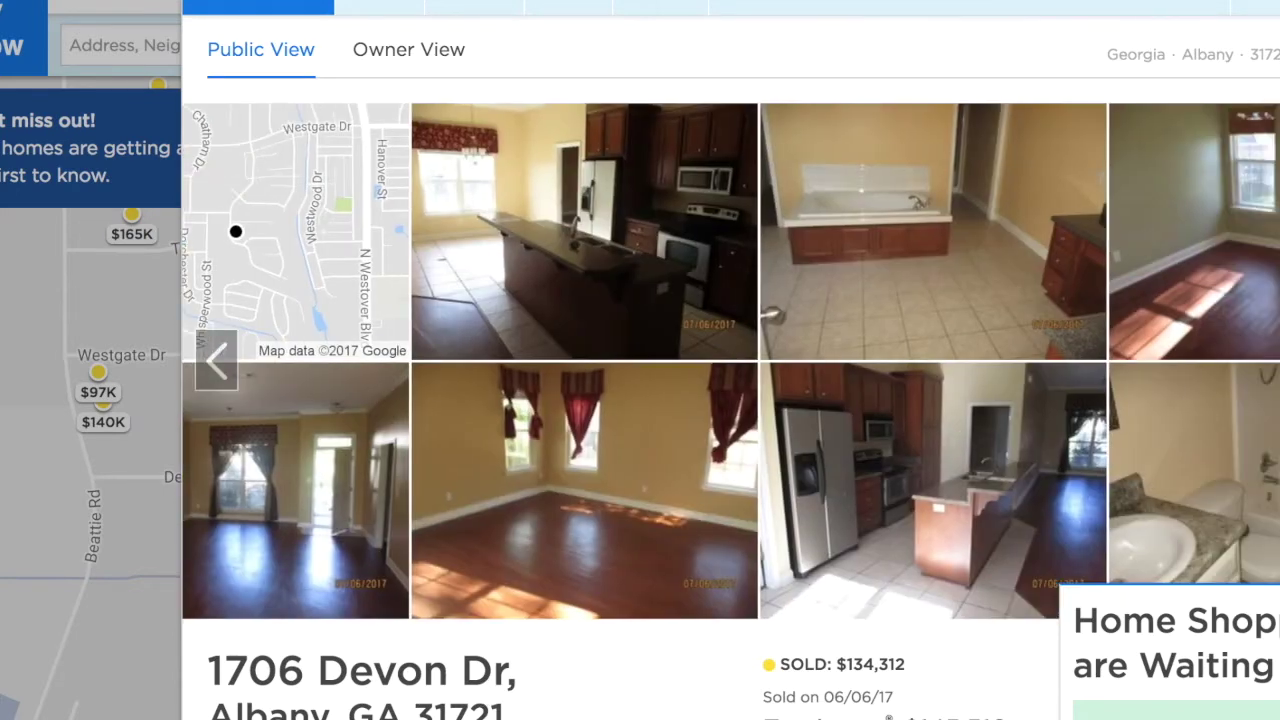
{"action": "key", "text": "Escape"}
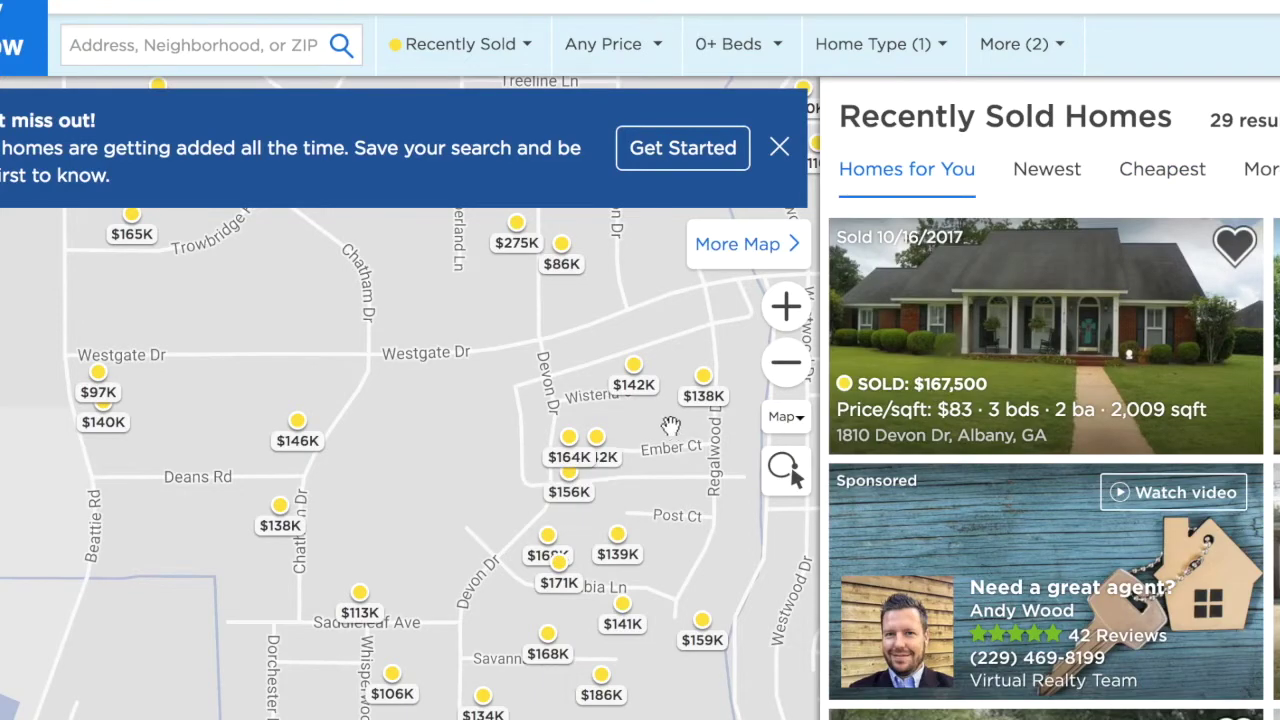
{"action": "left_click", "coordinate": [638, 383]}
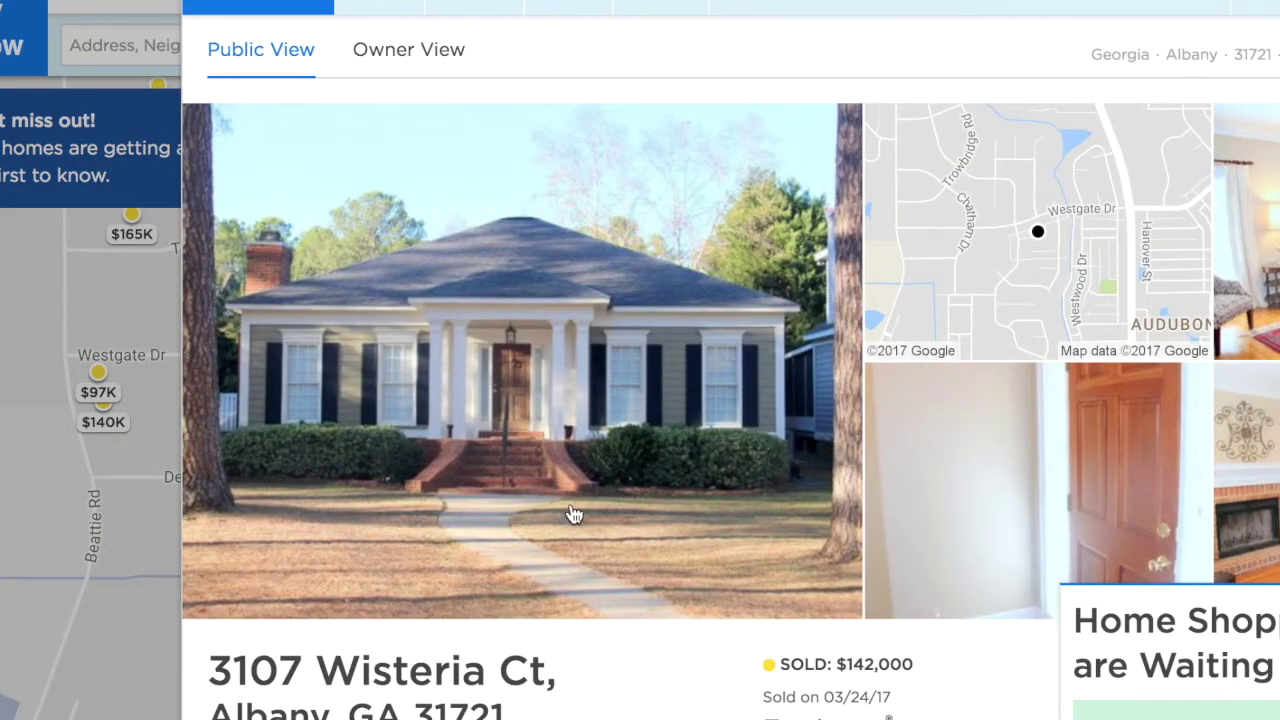
{"action": "scroll", "coordinate": [573, 514], "scroll_direction": "down", "scroll_amount": 1}
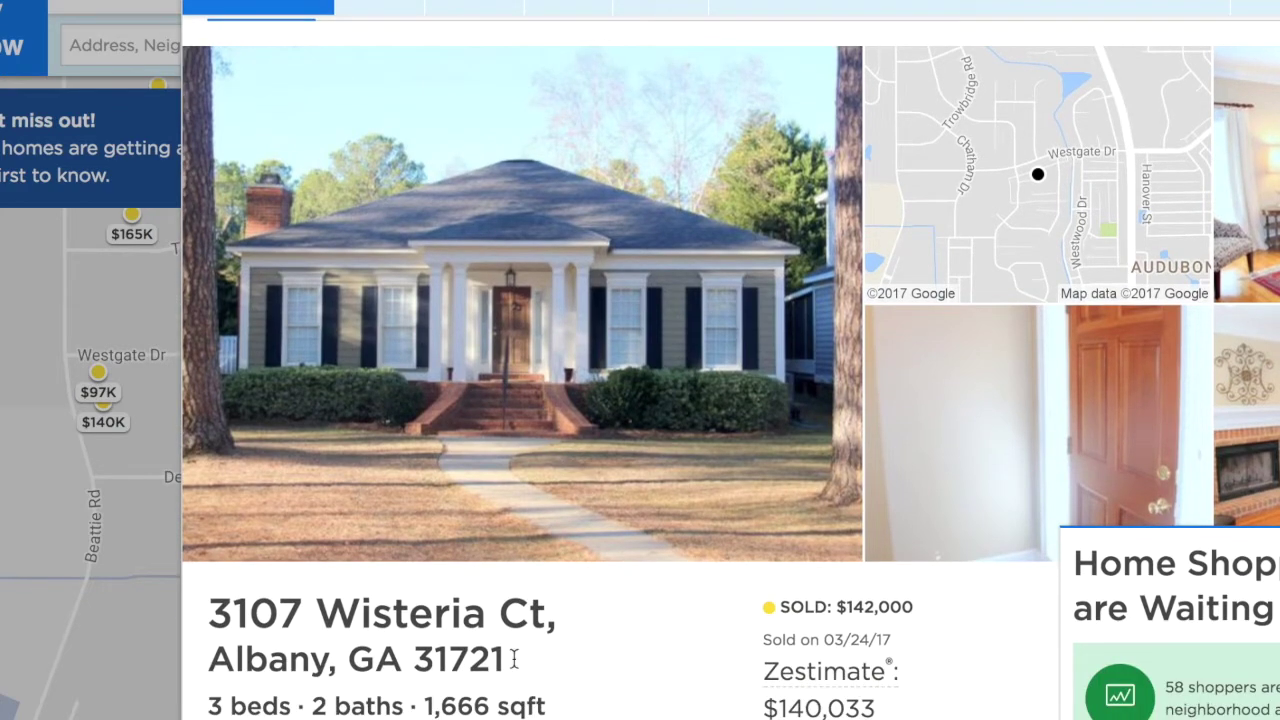
{"action": "scroll", "coordinate": [663, 563], "scroll_direction": "down", "scroll_amount": 1}
{"action": "scroll", "coordinate": [563, 523], "scroll_direction": "down", "scroll_amount": 3}
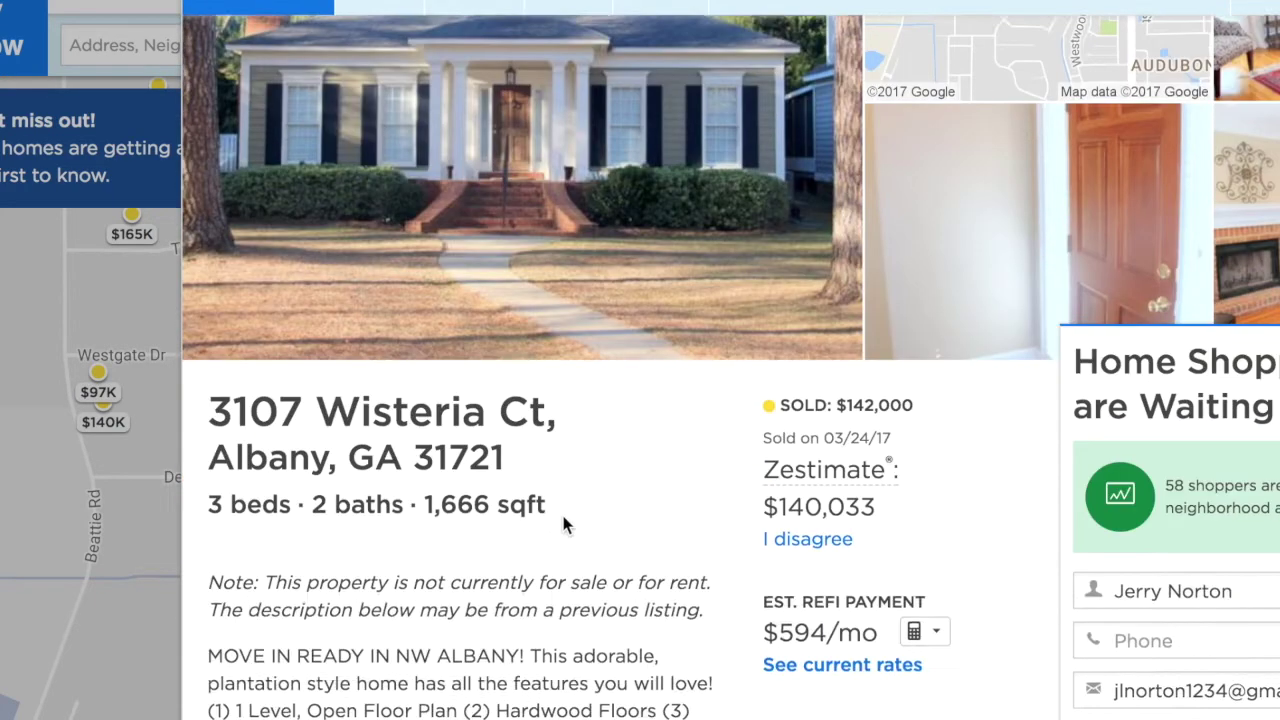
{"action": "scroll", "coordinate": [1265, 125], "scroll_direction": "up", "scroll_amount": 5}
{"action": "key", "text": "Escape"}
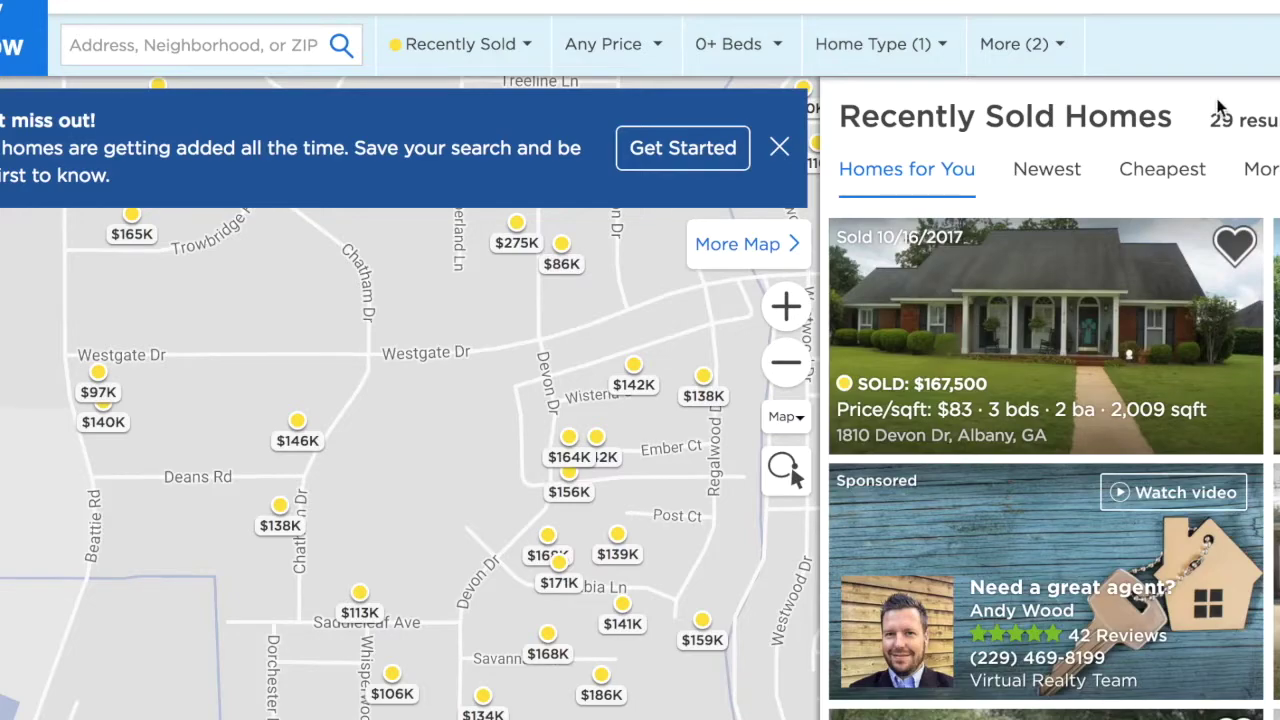
{"action": "left_click", "coordinate": [618, 537]}
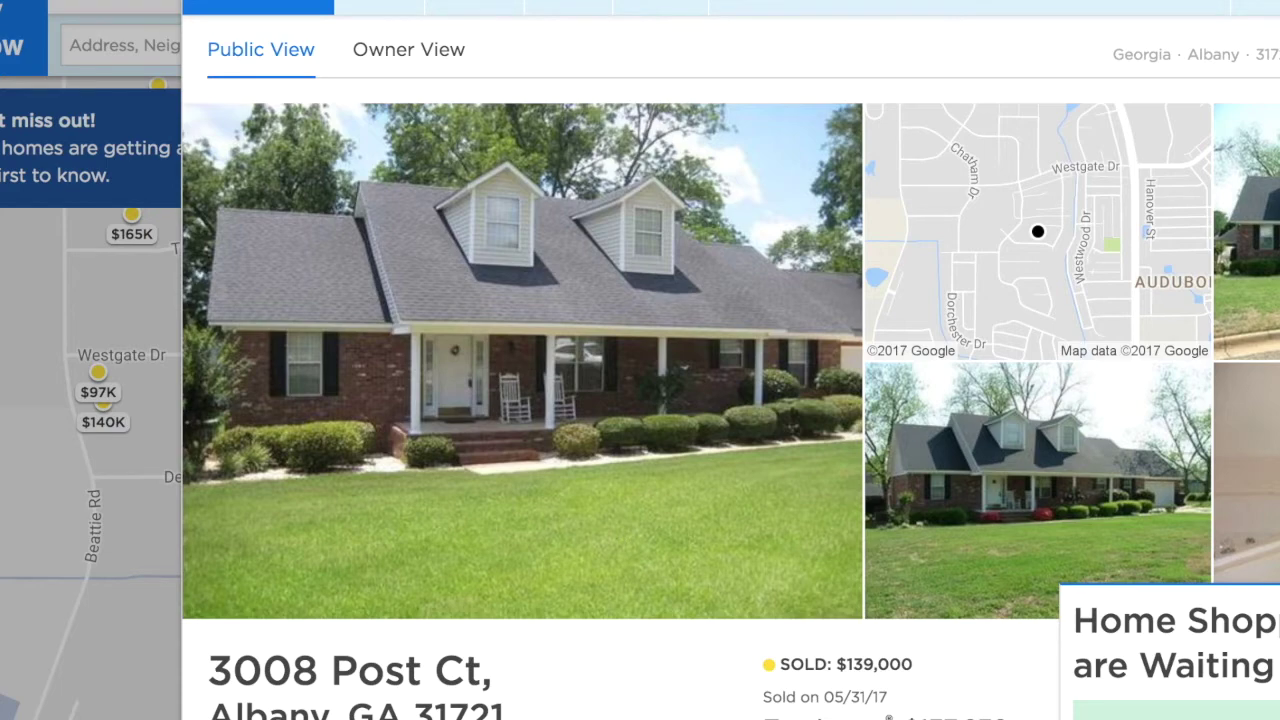
{"action": "scroll", "coordinate": [730, 360], "scroll_direction": "right", "scroll_amount": 5}
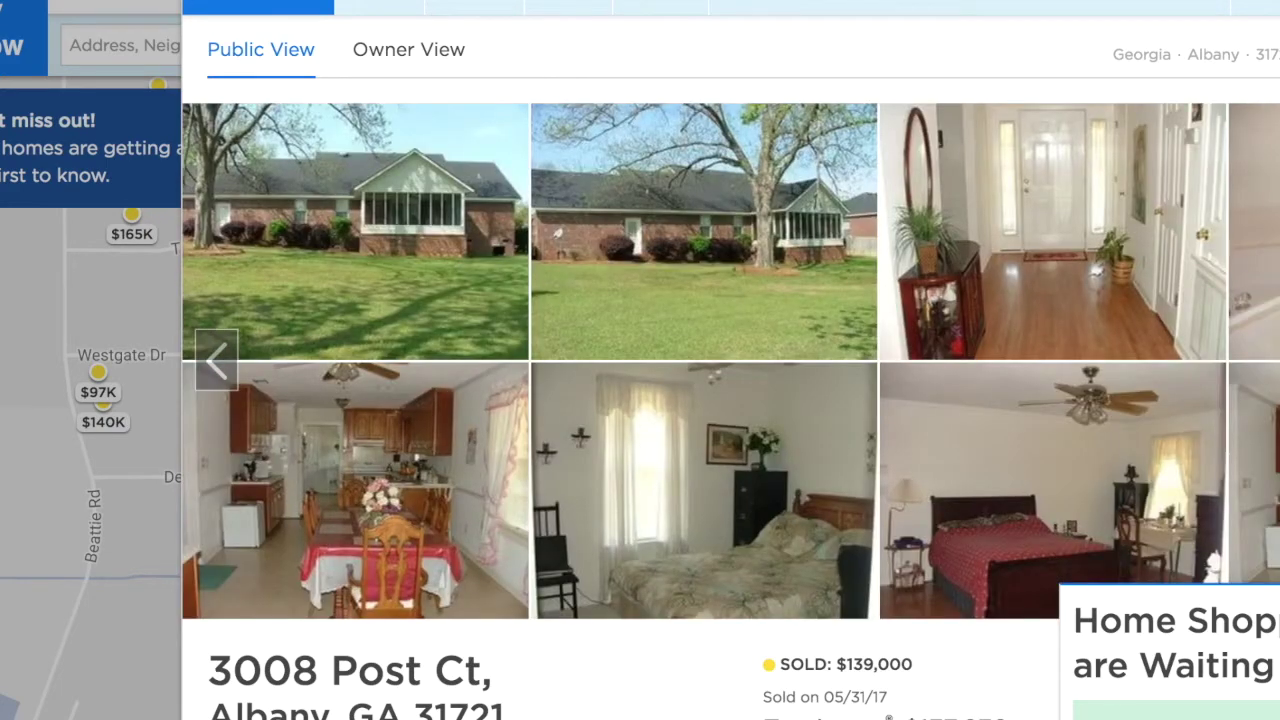
{"action": "scroll", "coordinate": [730, 360], "scroll_direction": "right", "scroll_amount": 5}
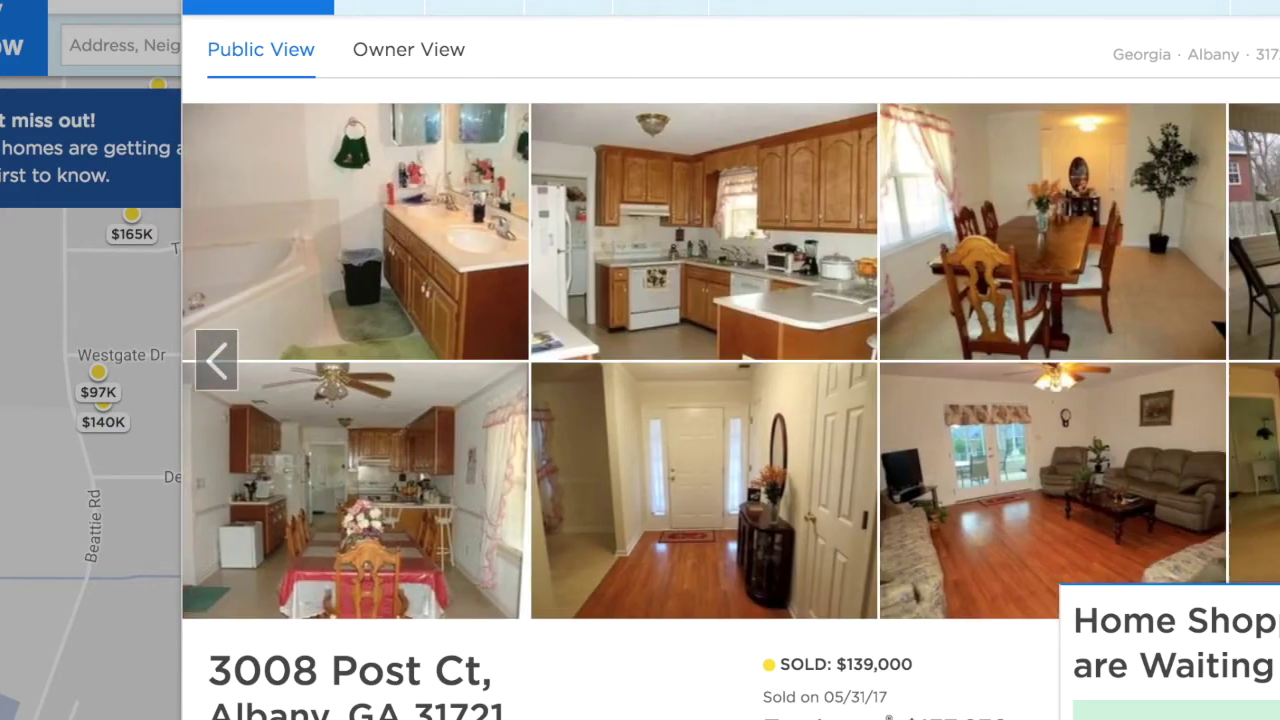
{"action": "key", "text": "Escape"}
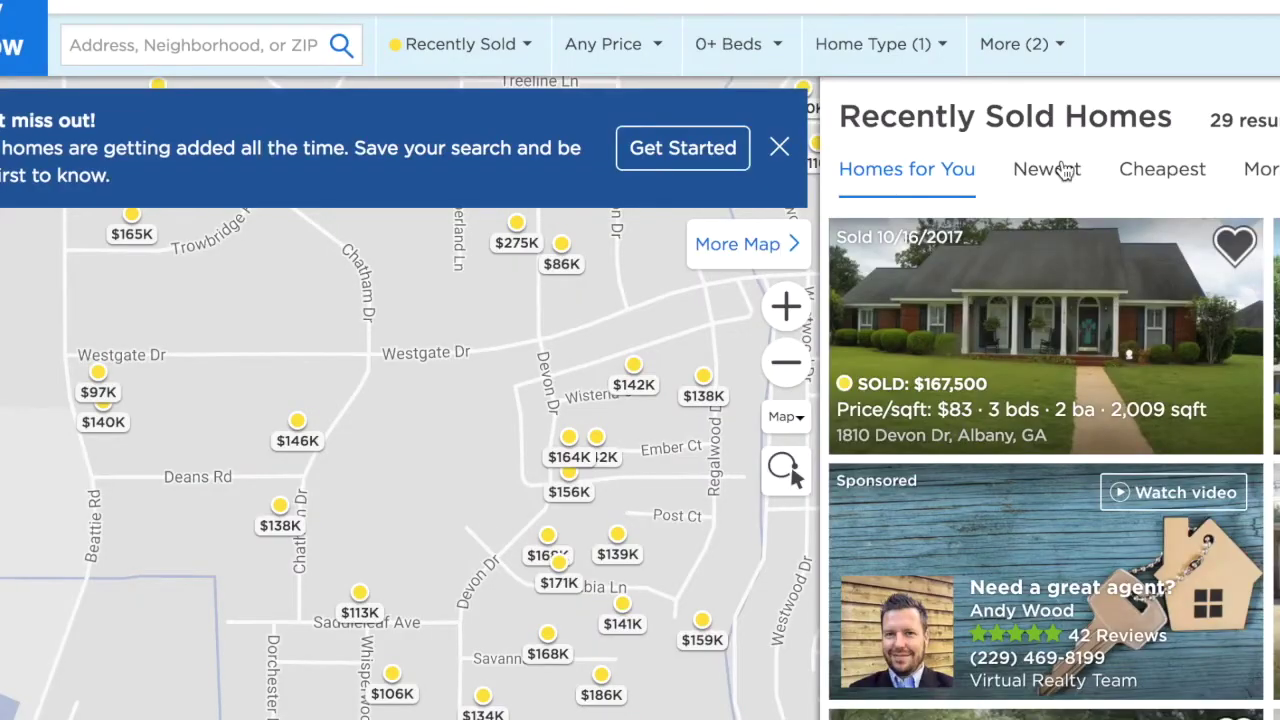
{"action": "scroll", "coordinate": [535, 518], "scroll_direction": "up", "scroll_amount": 3}
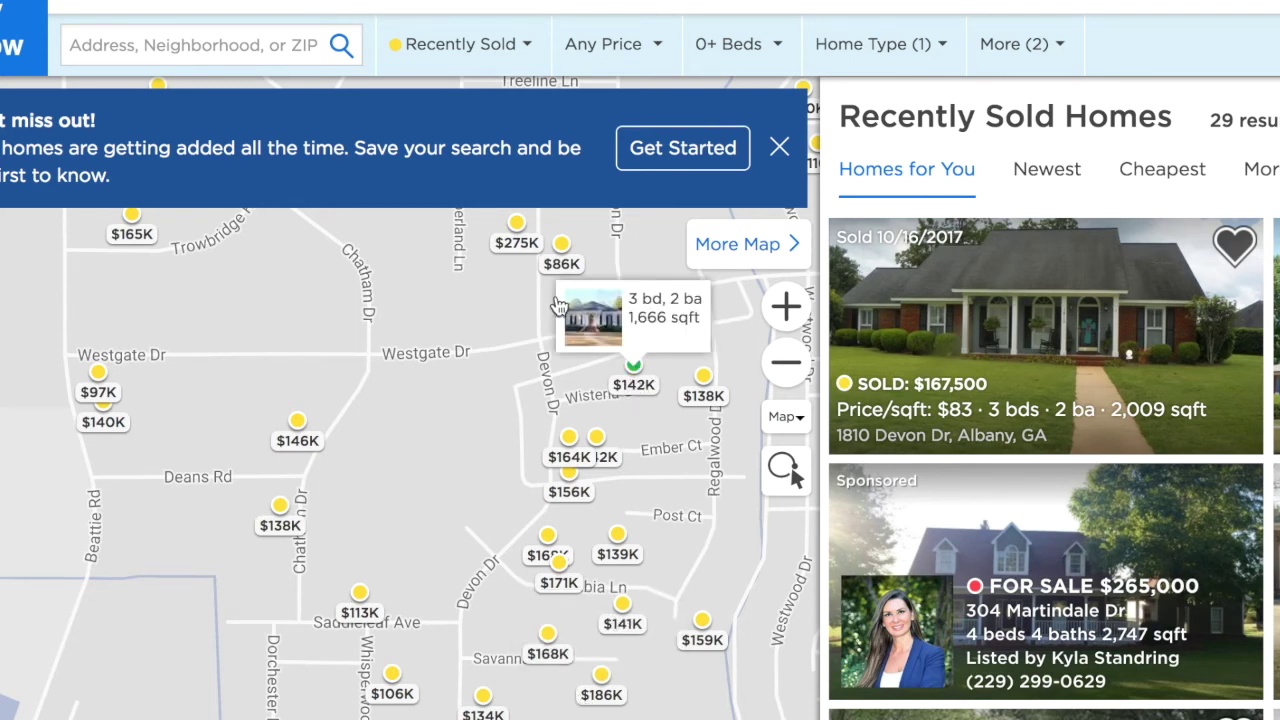
{"action": "left_click", "coordinate": [562, 262]}
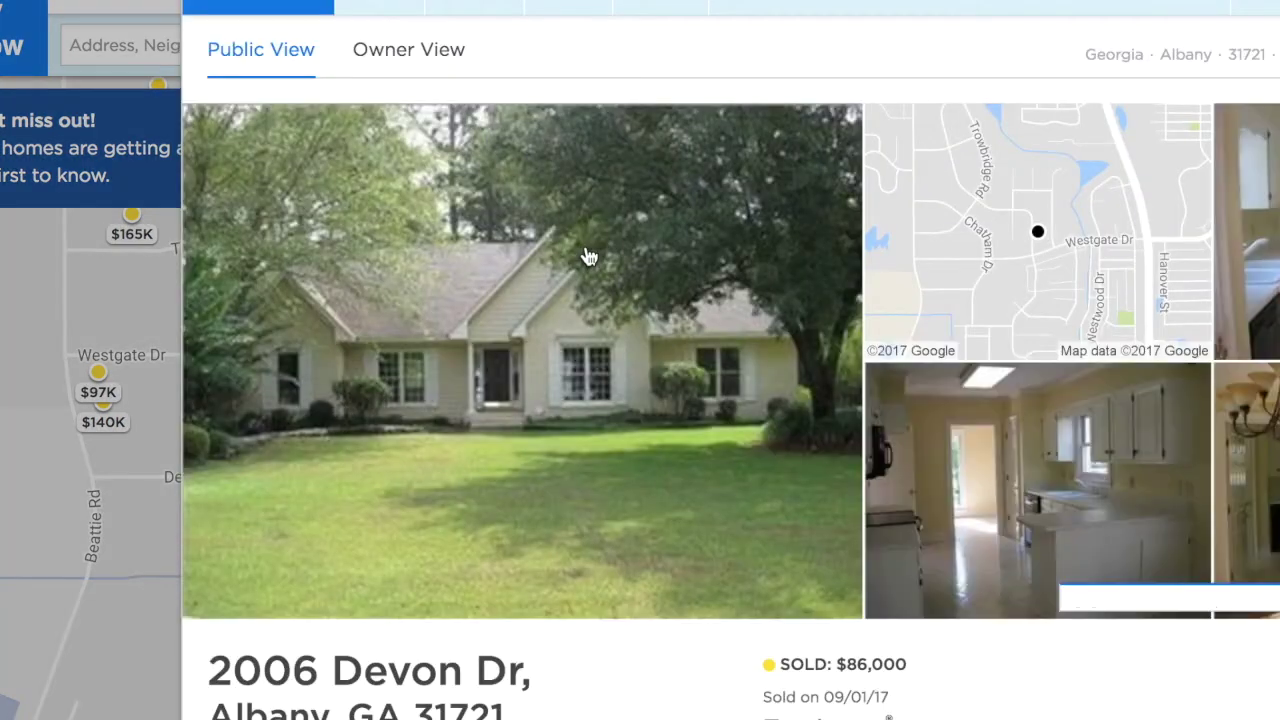